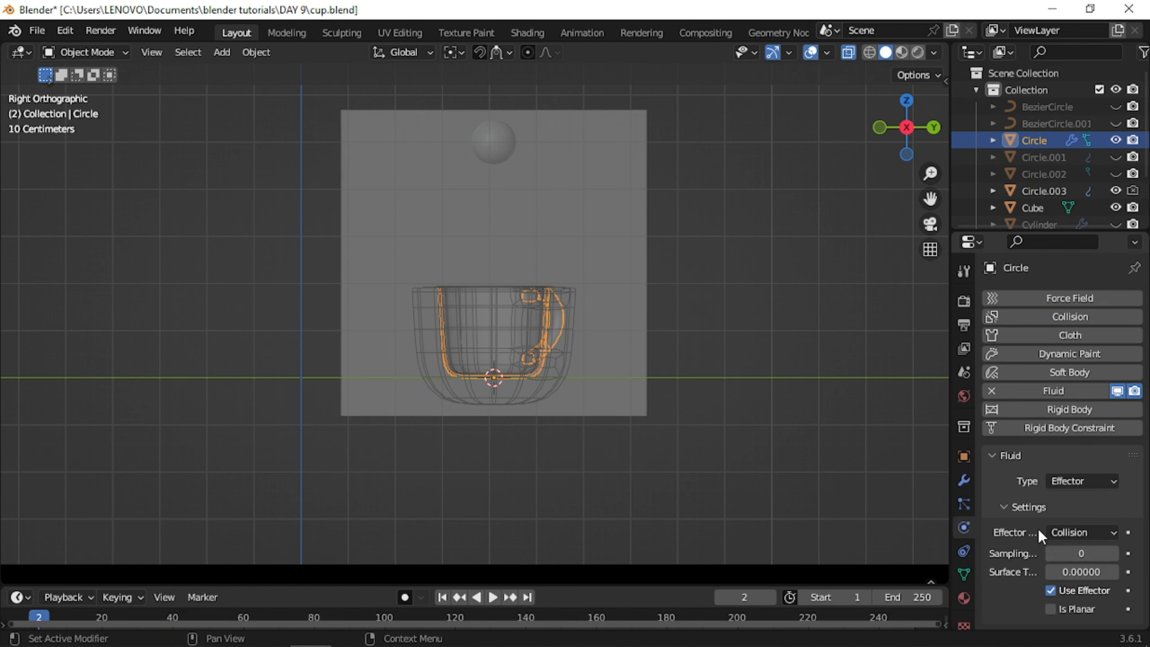
# Step: Add fluid physics to the outer shell around the cup and set its type to Effector
pyautogui.click(1090, 530)
pyautogui.click(1081, 534)
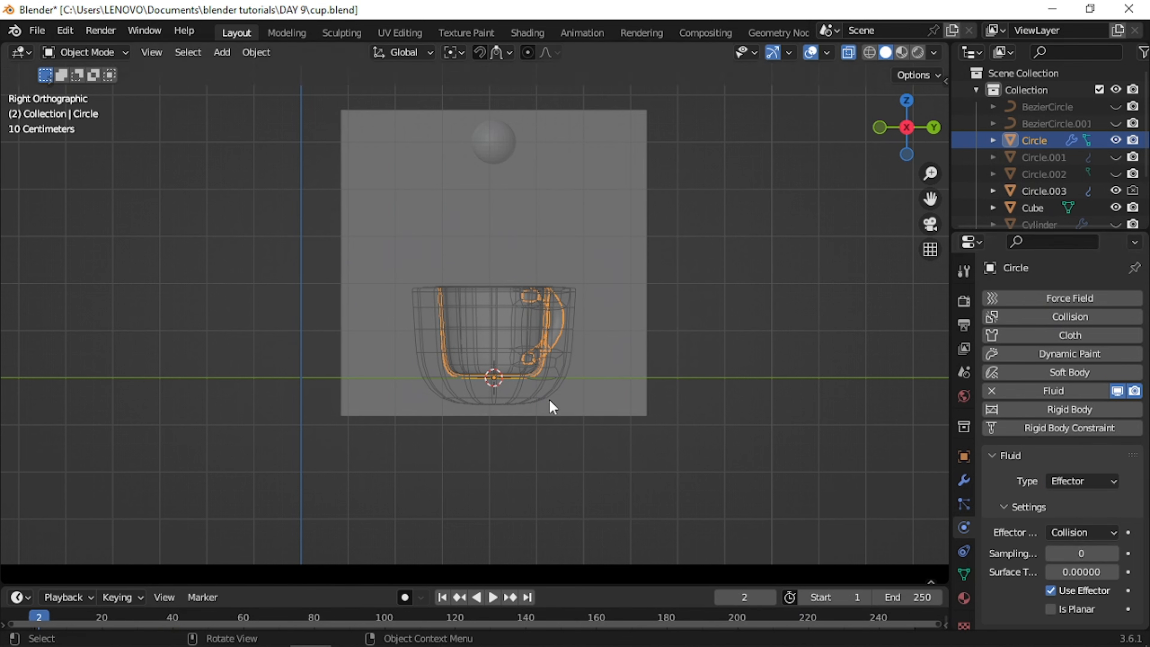
pyautogui.click(531, 389)
pyautogui.click(530, 388)
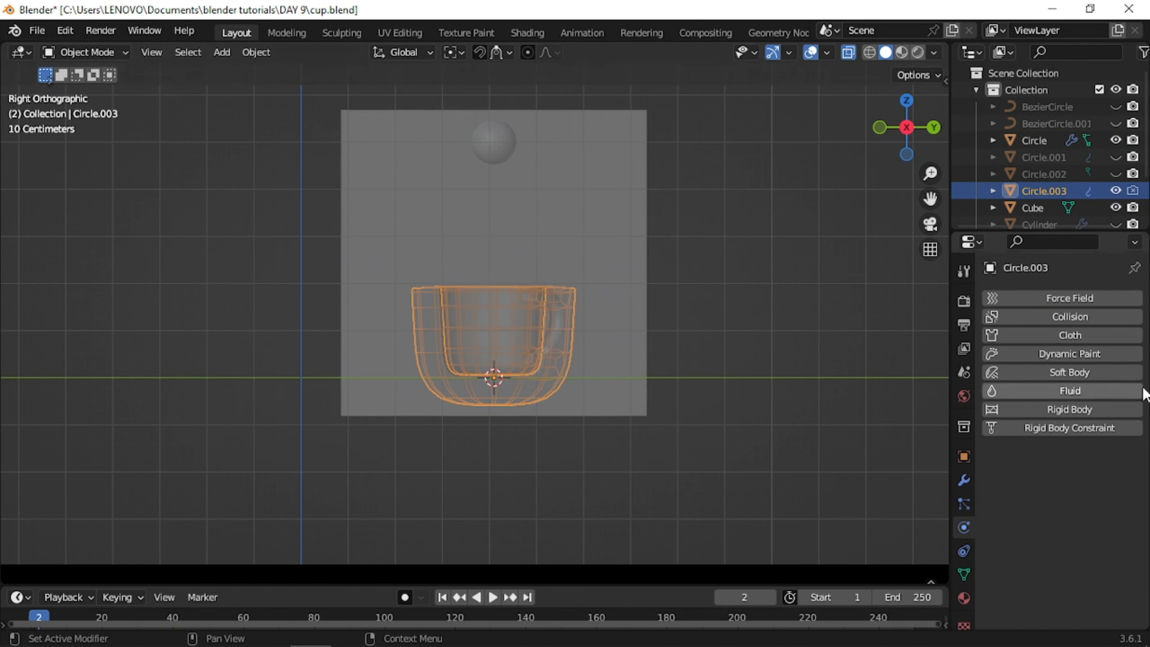
pyautogui.click(1068, 390)
pyautogui.click(1069, 481)
pyautogui.click(1063, 556)
# Step: Add fluid physics to the cube as a Domain with the Liquid domain type
pyautogui.click(608, 244)
pyautogui.click(1068, 390)
pyautogui.click(1075, 481)
pyautogui.click(1064, 519)
pyautogui.click(1075, 532)
pyautogui.click(1064, 571)
# Step: Set the liquid domain's resolution divisions to 100
pyautogui.moveTo(1145, 347); pyautogui.dragTo(1145, 408)
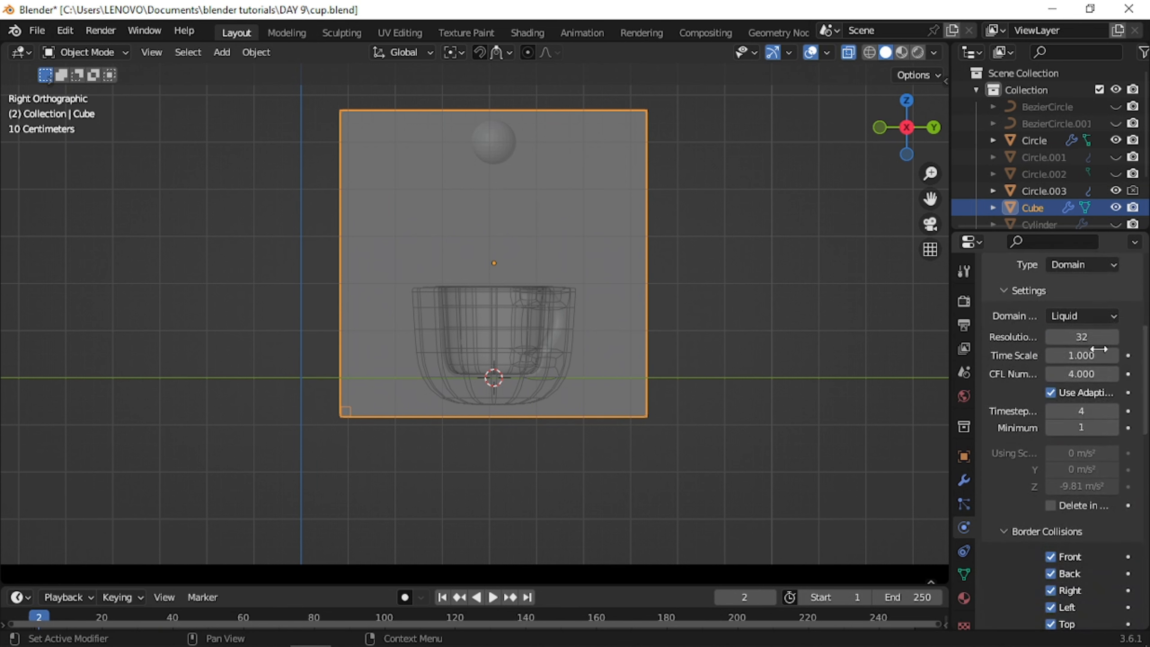
pyautogui.click(1077, 336)
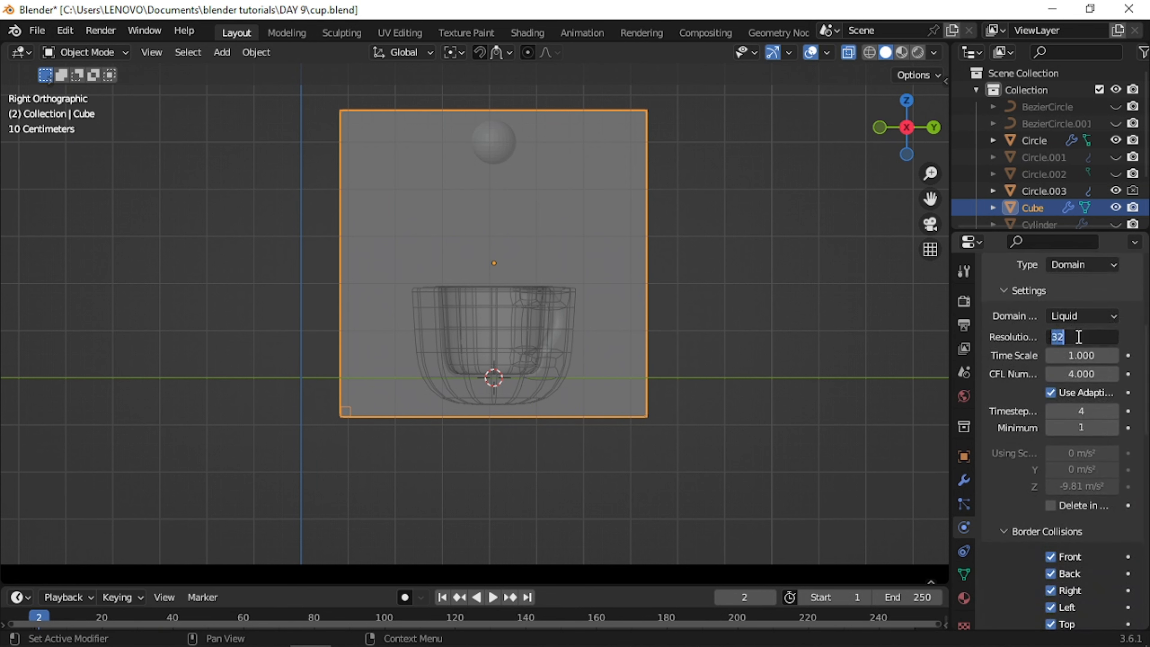
pyautogui.write('100')
pyautogui.press('Return')
# Step: Enable the domain's liquid mesh and set the cache end frame to 50
pyautogui.scroll(-6, 1097, 385)
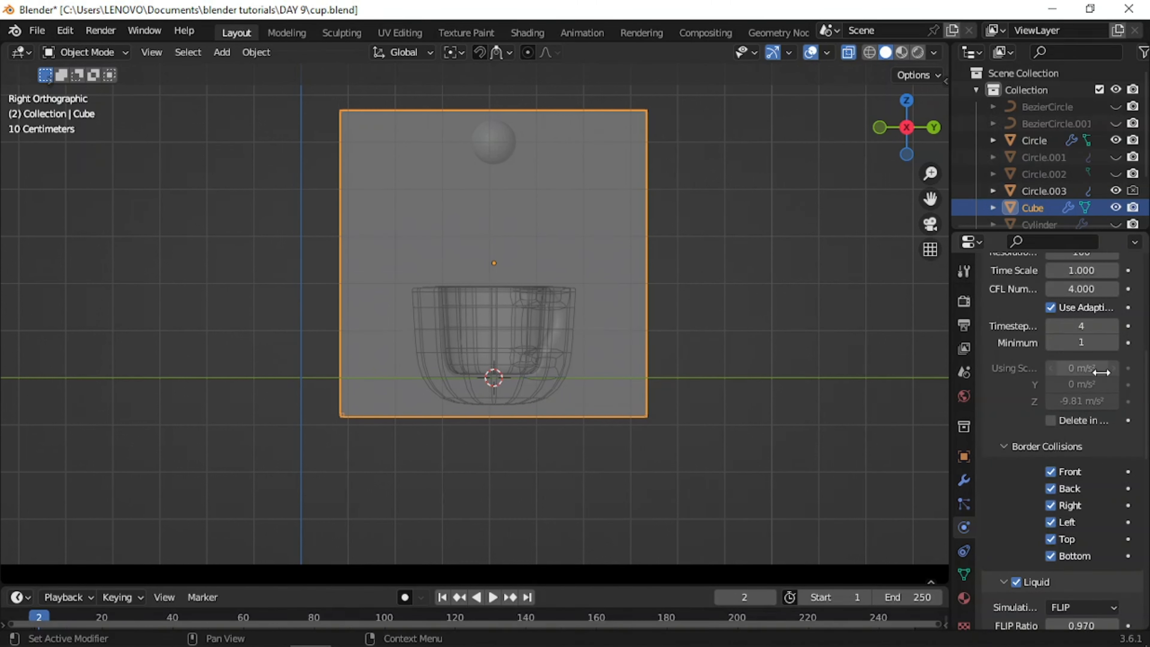
pyautogui.scroll(-20, 1092, 436)
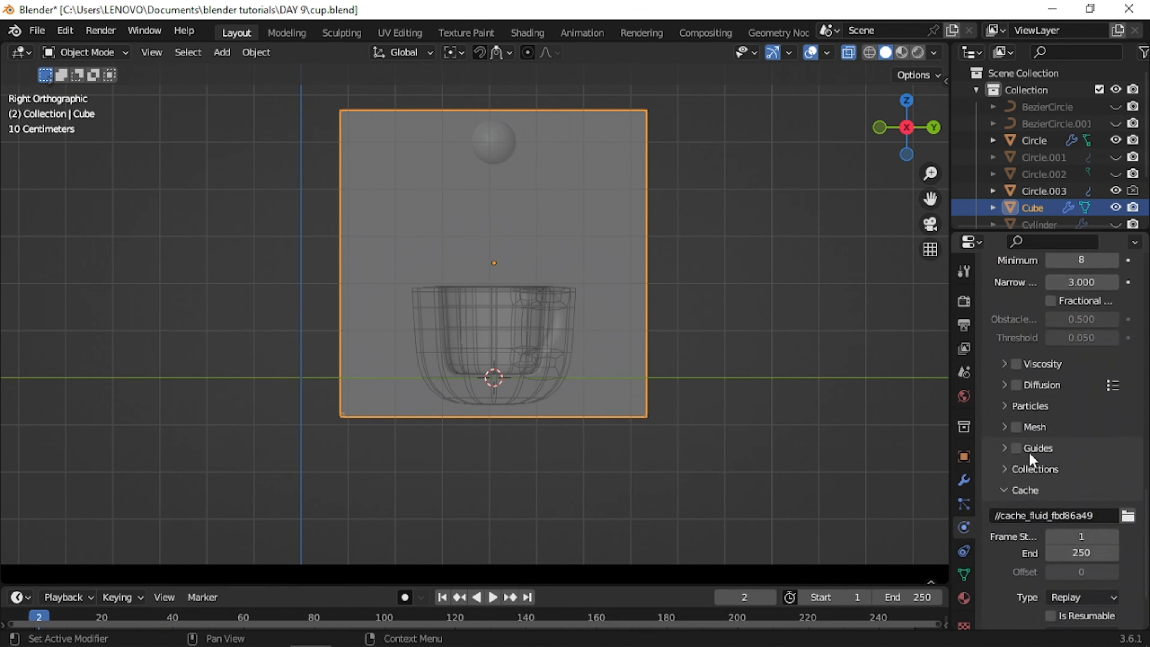
pyautogui.scroll(-2, 1032, 460)
pyautogui.click(1016, 393)
pyautogui.scroll(-4, 1041, 457)
pyautogui.doubleClick(1081, 450)
pyautogui.write('50')
pyautogui.press('Return')
# Step: Set the domain's cache type to All and bake the whole simulation
pyautogui.click(1080, 494)
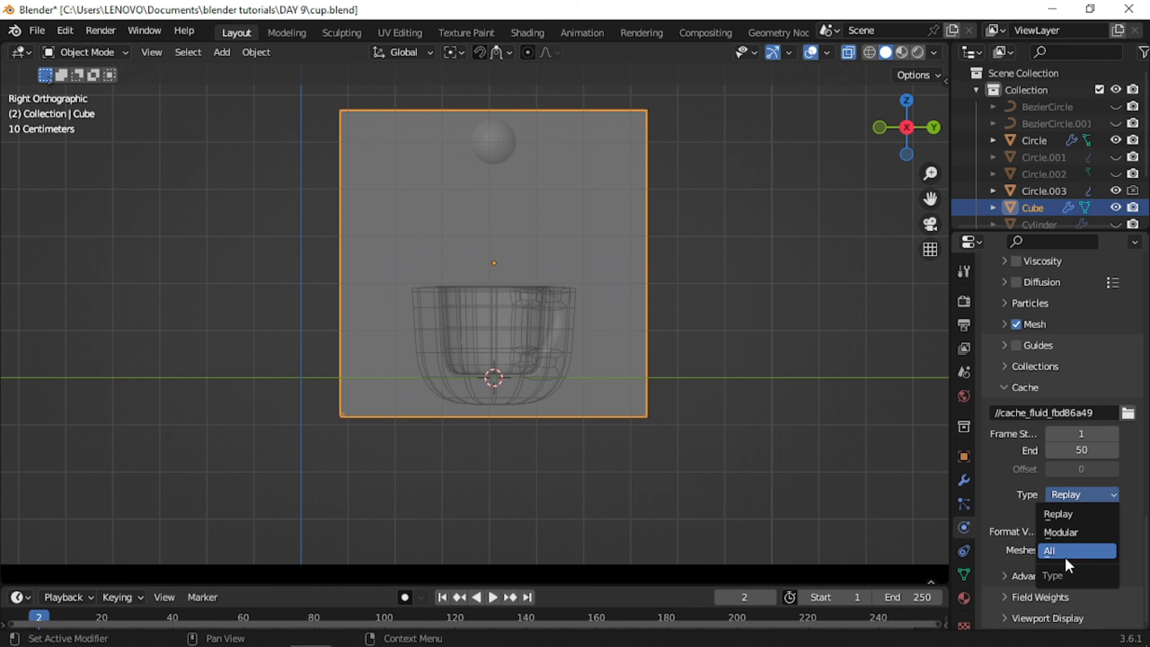
pyautogui.click(1066, 551)
pyautogui.scroll(-2, 1085, 500)
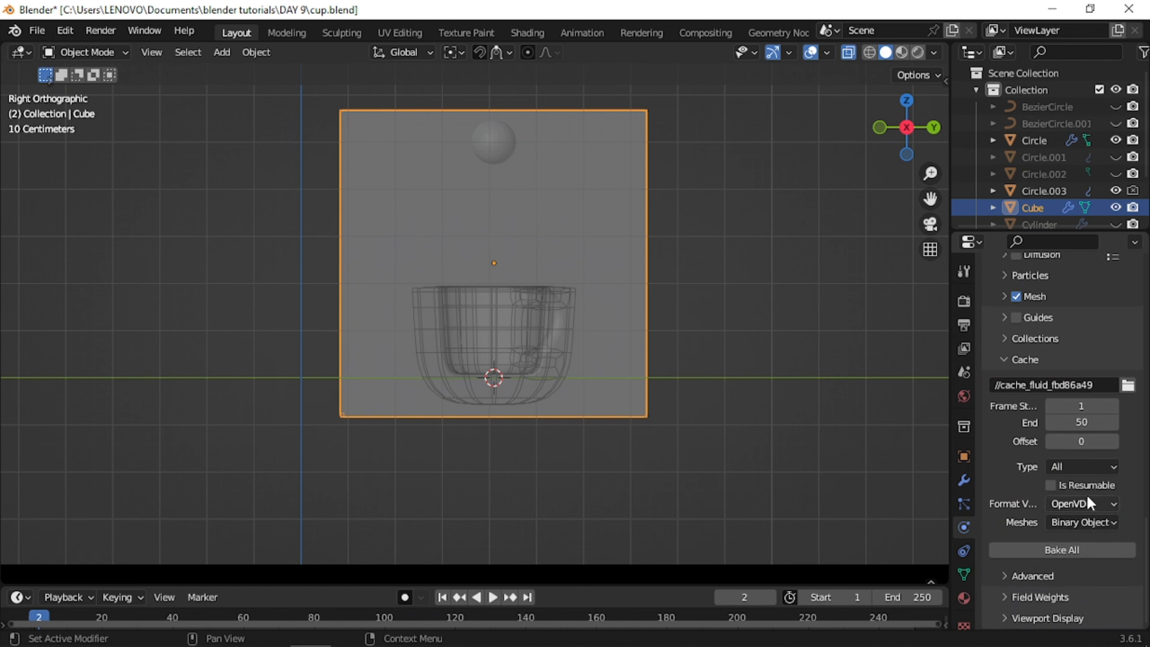
pyautogui.click(1039, 556)
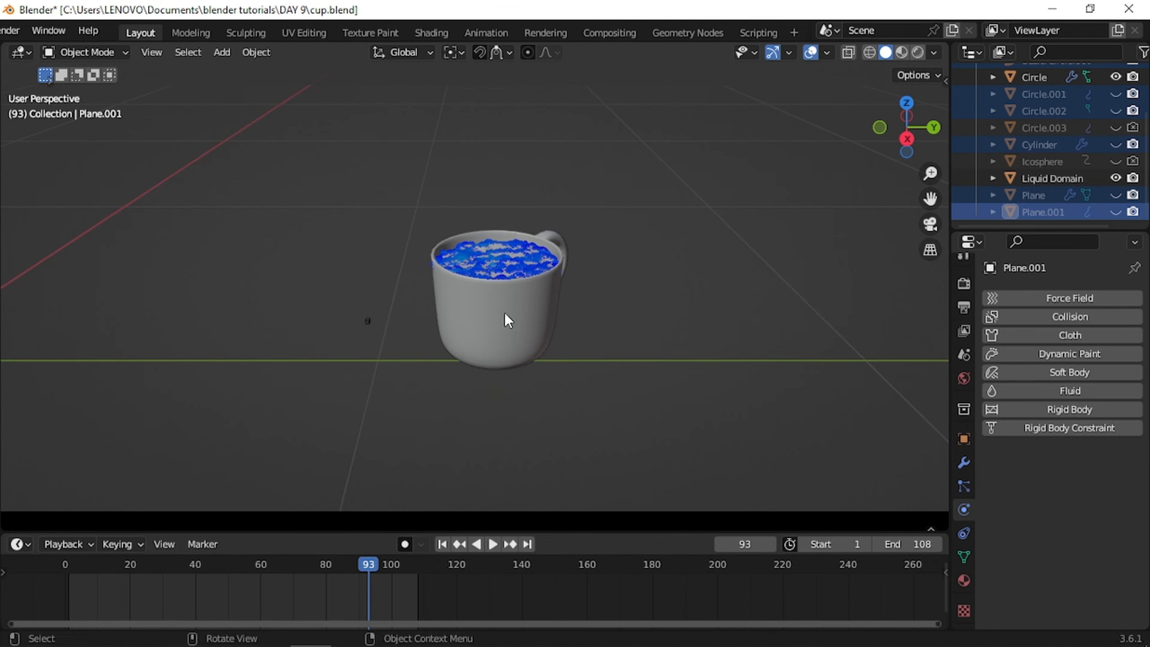
# Step: Inspect the baked liquid inside the cup from above and in the material preview
pyautogui.moveTo(504, 313); pyautogui.dragTo(531, 327, button='middle')
pyautogui.moveTo(930, 198); pyautogui.dragTo(791, 275)
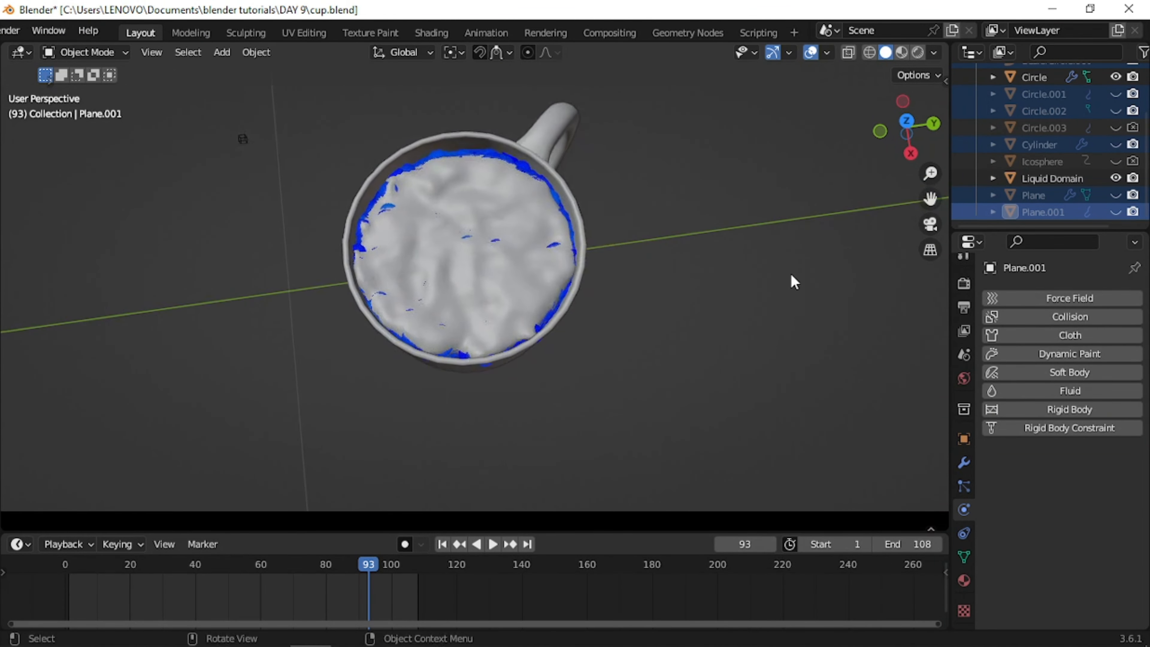
pyautogui.moveTo(746, 266)
pyautogui.mouseDown(button='middle')
pyautogui.moveTo(672, 223)
pyautogui.moveTo(737, 172)
pyautogui.mouseUp(button='middle')
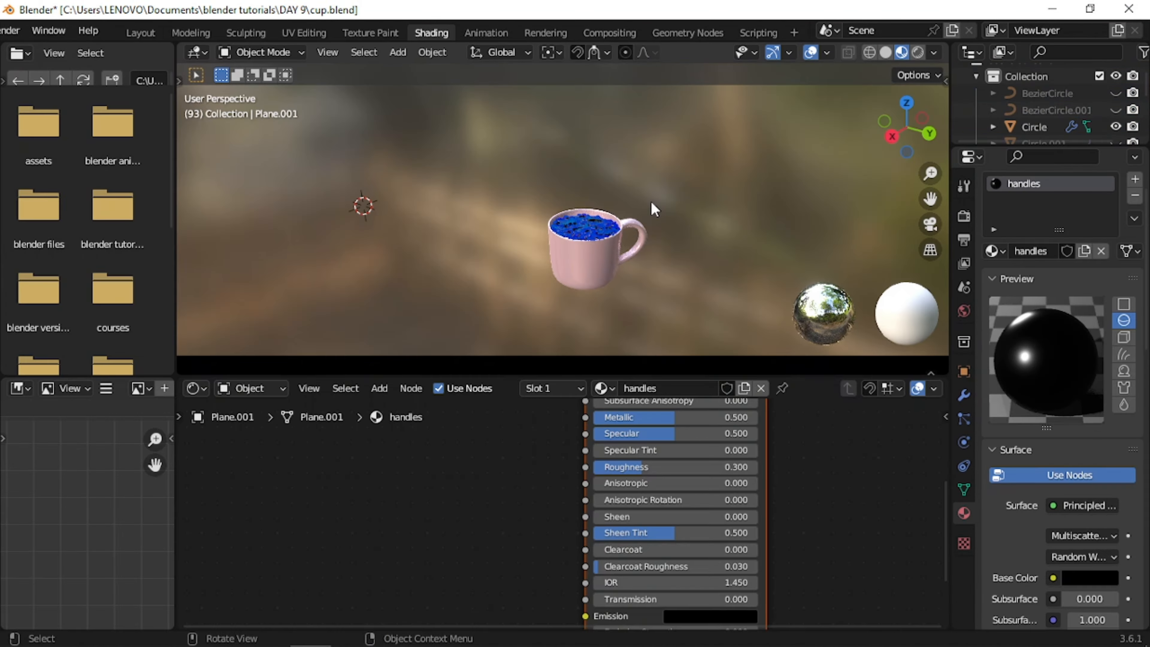
pyautogui.scroll(2, 655, 210)
pyautogui.moveTo(655, 209); pyautogui.dragTo(655, 248, button='middle')
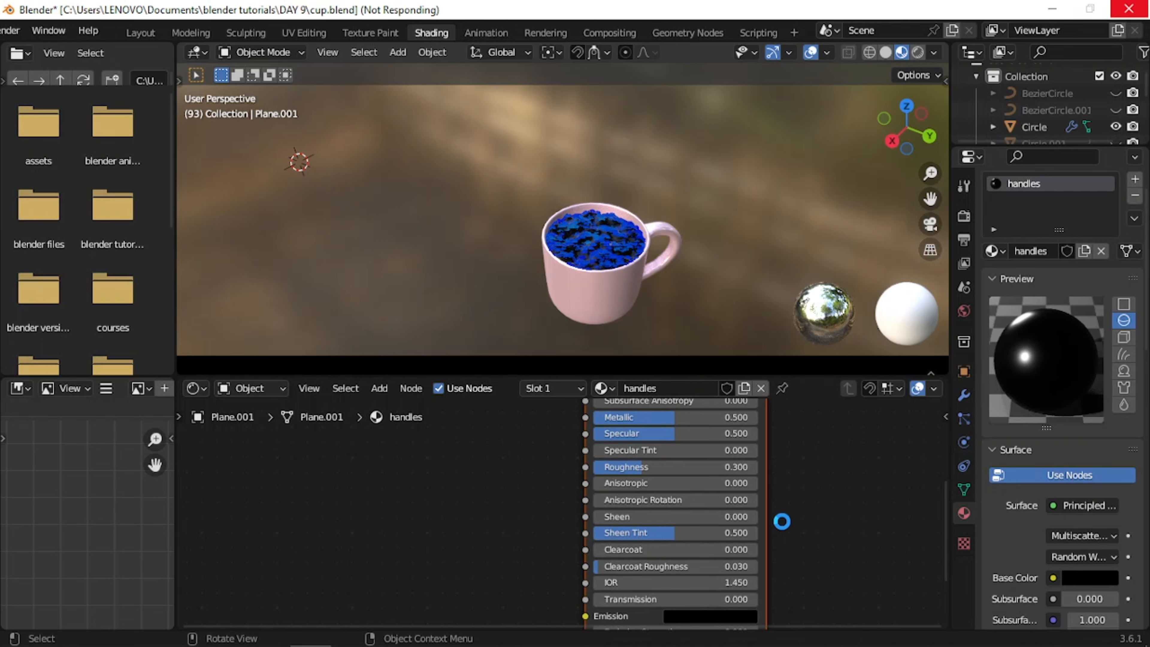
# Step: Review the liquid domain material's base color, roughness, IOR and transmission settings
pyautogui.moveTo(784, 519); pyautogui.dragTo(784, 597, button='middle')
pyautogui.moveTo(814, 496); pyautogui.dragTo(787, 555, button='middle')
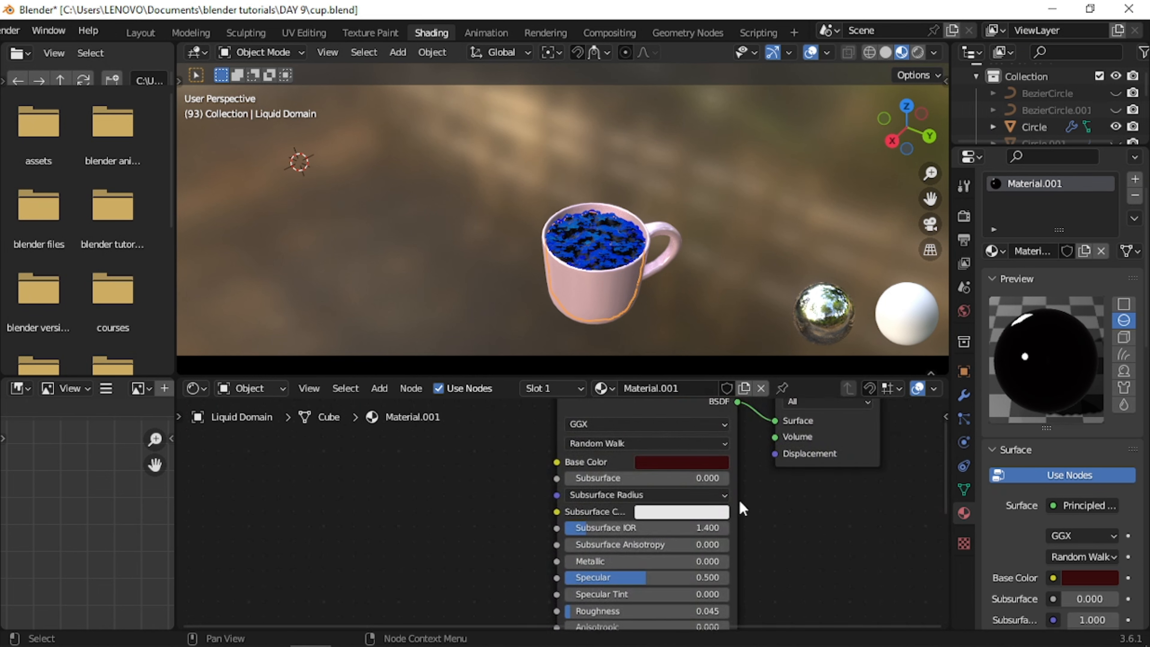
pyautogui.click(705, 462)
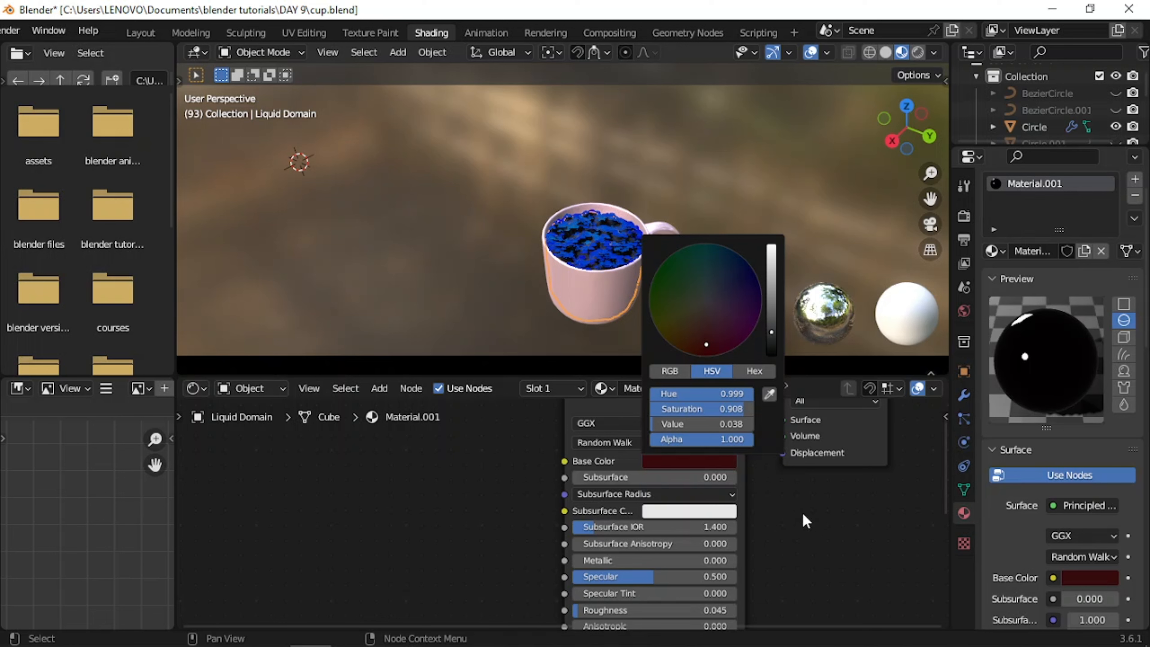
pyautogui.click(801, 541)
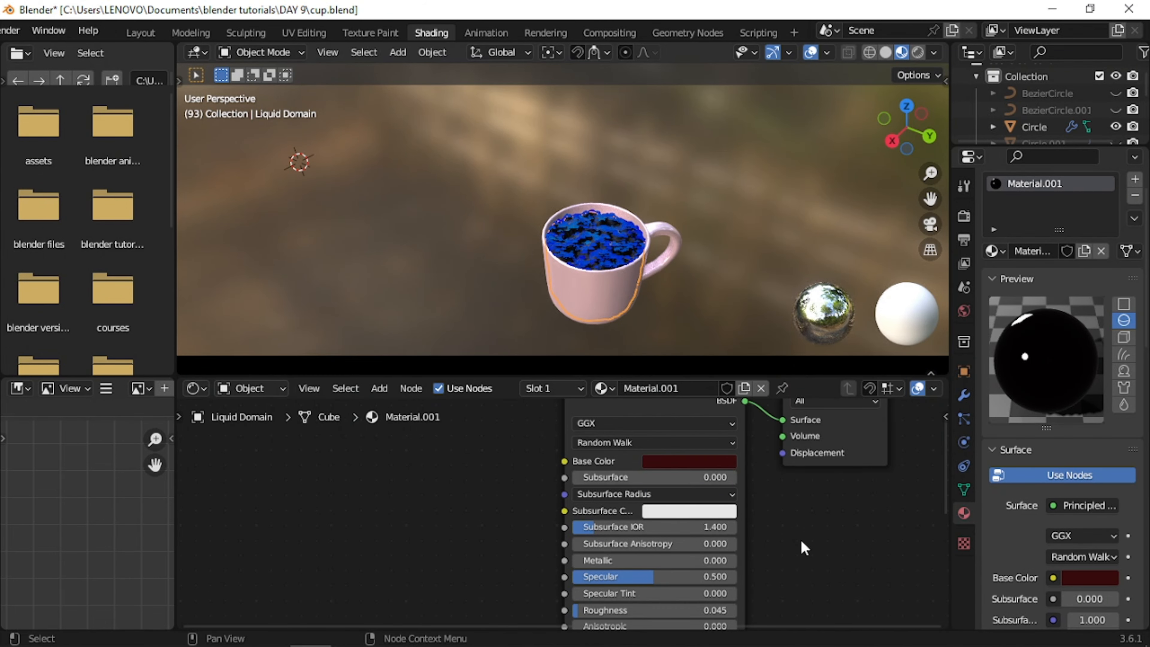
pyautogui.moveTo(800, 543); pyautogui.dragTo(829, 446, button='middle')
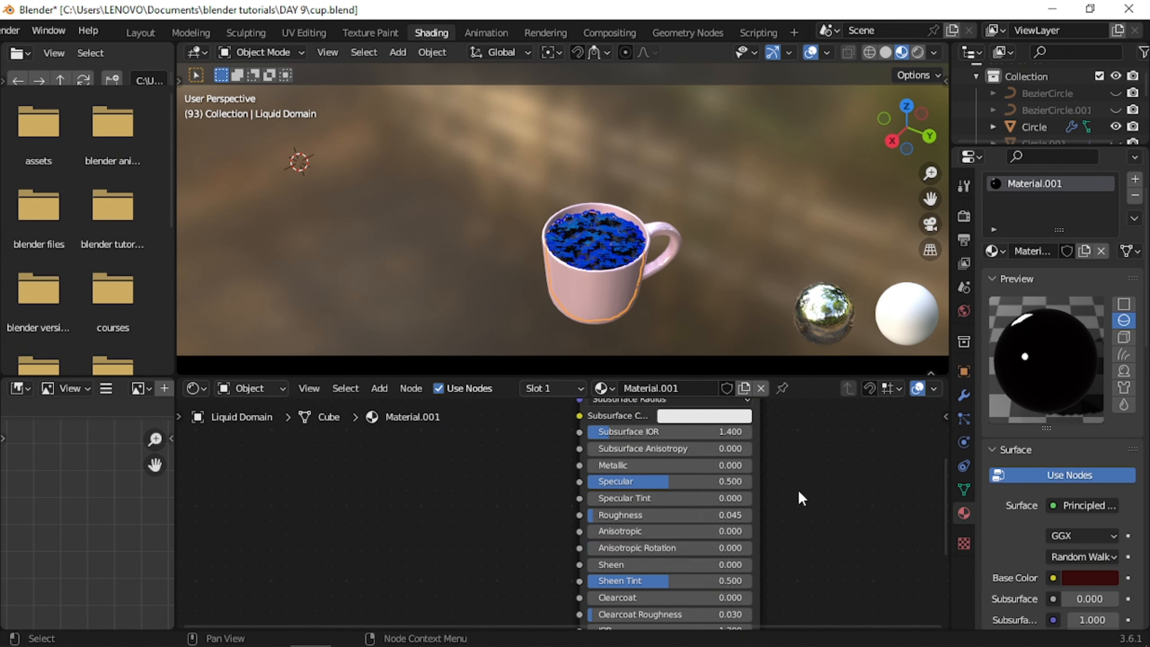
pyautogui.moveTo(798, 518); pyautogui.dragTo(816, 415, button='middle')
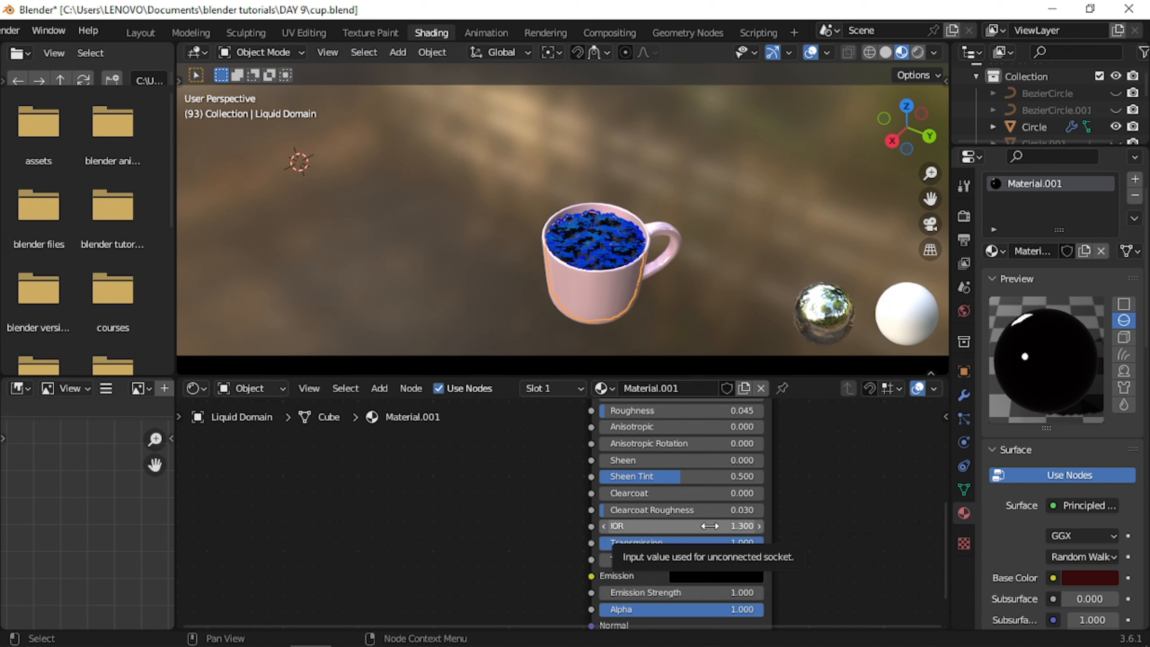
pyautogui.moveTo(854, 490); pyautogui.dragTo(836, 524, button='middle')
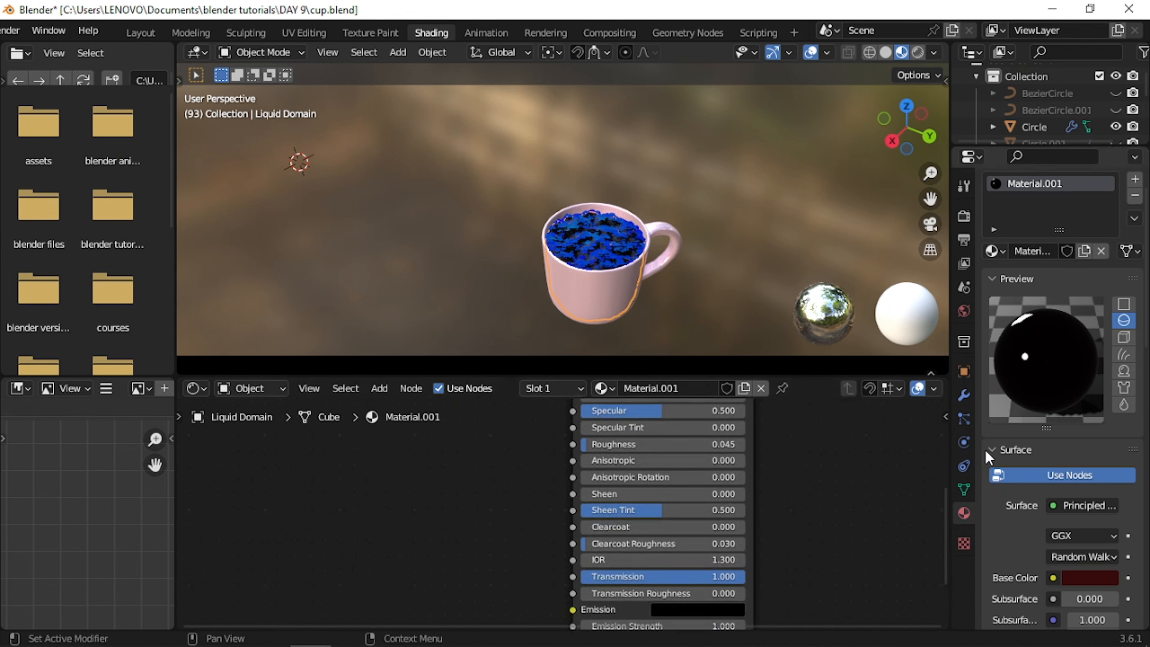
# Step: Set the scene's color management to the Standard view transform with the High Contrast look
pyautogui.click(960, 217)
pyautogui.click(1017, 503)
pyautogui.scroll(-7, 1068, 453)
pyautogui.click(1093, 565)
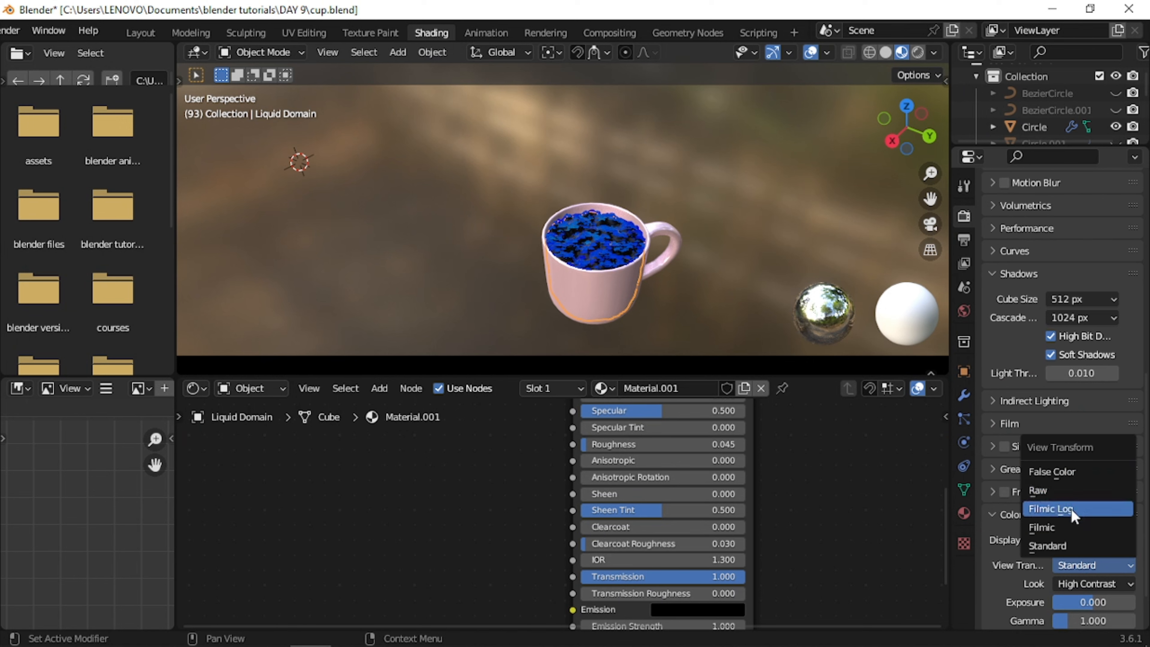
pyautogui.click(1071, 550)
pyautogui.click(1090, 581)
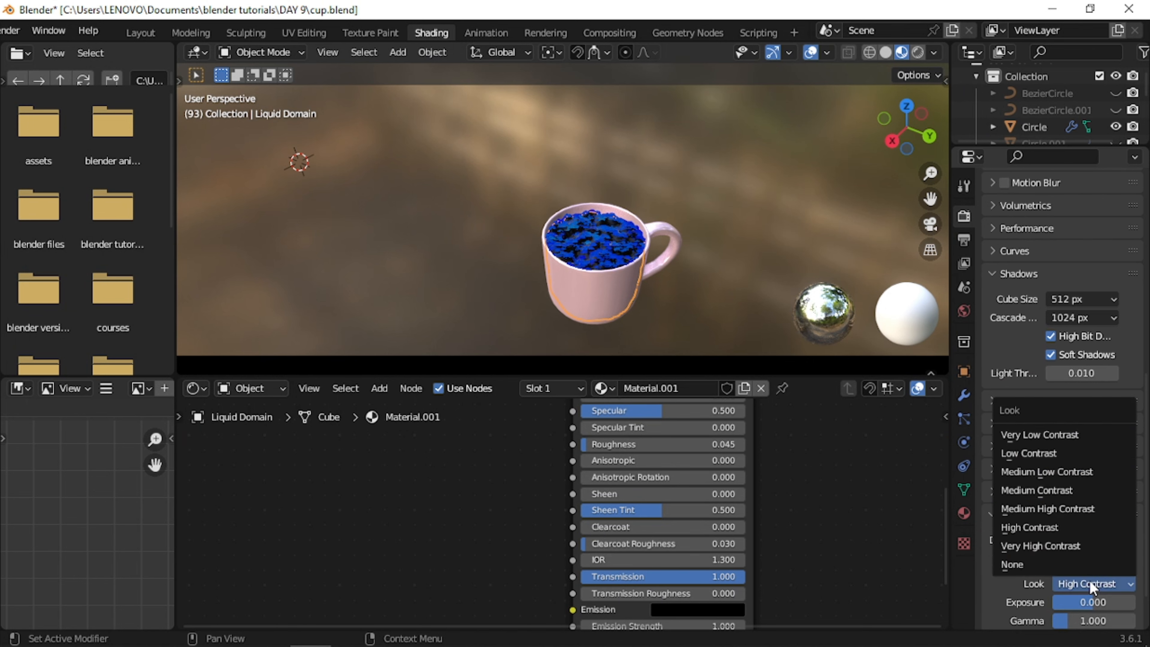
pyautogui.click(1065, 524)
# Step: Set the liquid material's blend mode to Alpha Blend
pyautogui.click(964, 512)
pyautogui.scroll(-10, 1055, 479)
pyautogui.click(1093, 419)
pyautogui.click(1064, 493)
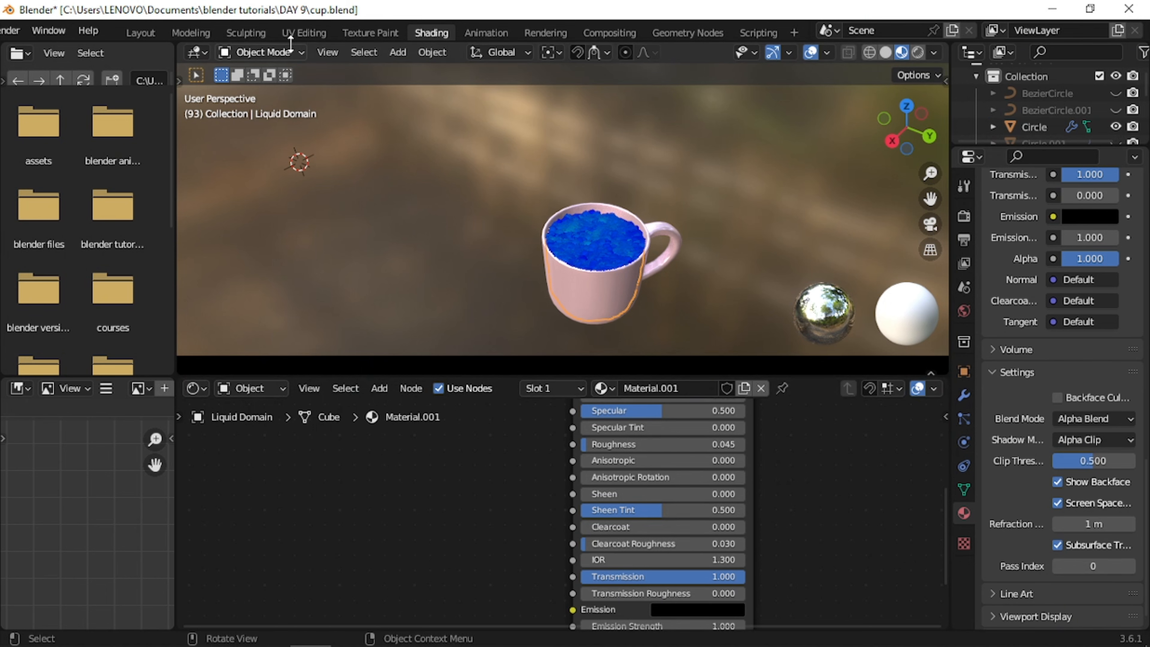
# Step: Return to the Layout workspace and unhide all hidden objects in the scene
pyautogui.click(190, 35)
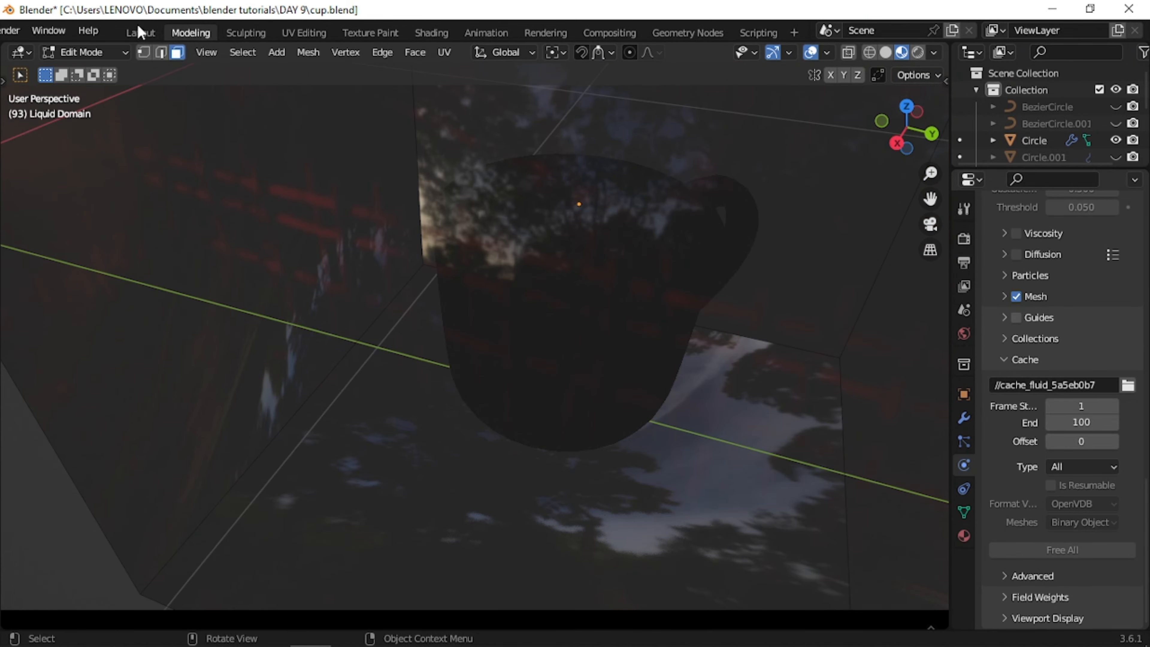
pyautogui.click(134, 33)
pyautogui.click(355, 267)
pyautogui.hotkey('alt', 'h')
pyautogui.scroll(-5, 498, 281)
pyautogui.moveTo(588, 312); pyautogui.dragTo(605, 292, button='middle')
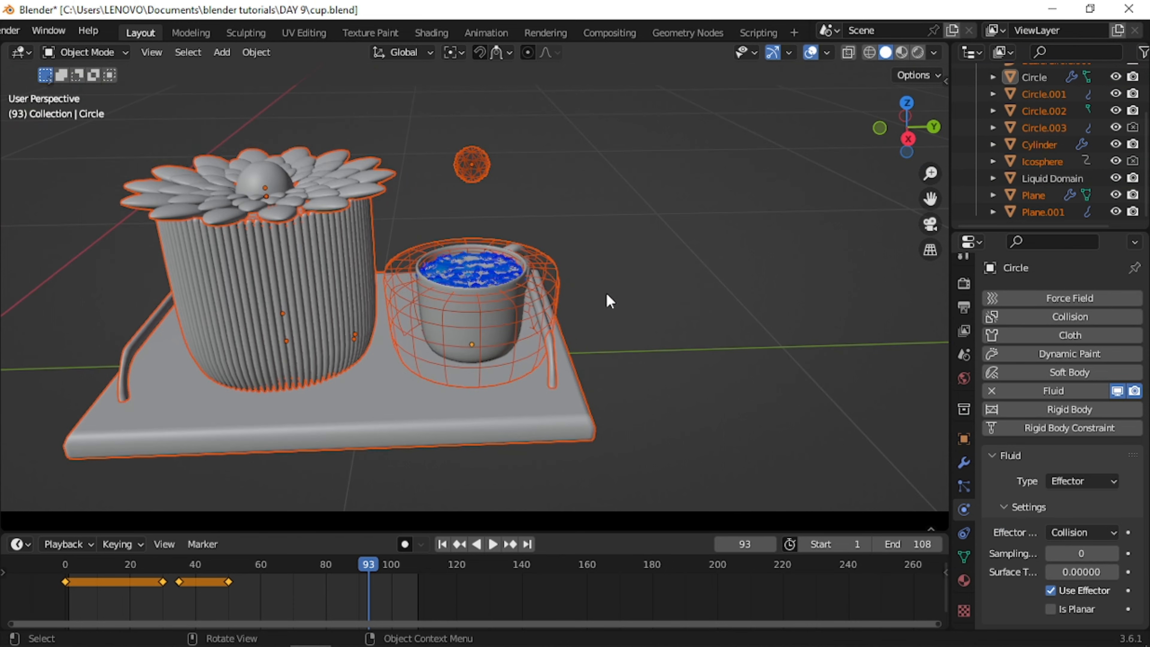
# Step: Hide the outer shell around the cup and the icosphere above it
pyautogui.scroll(2, 643, 297)
pyautogui.click(615, 300)
pyautogui.click(570, 291)
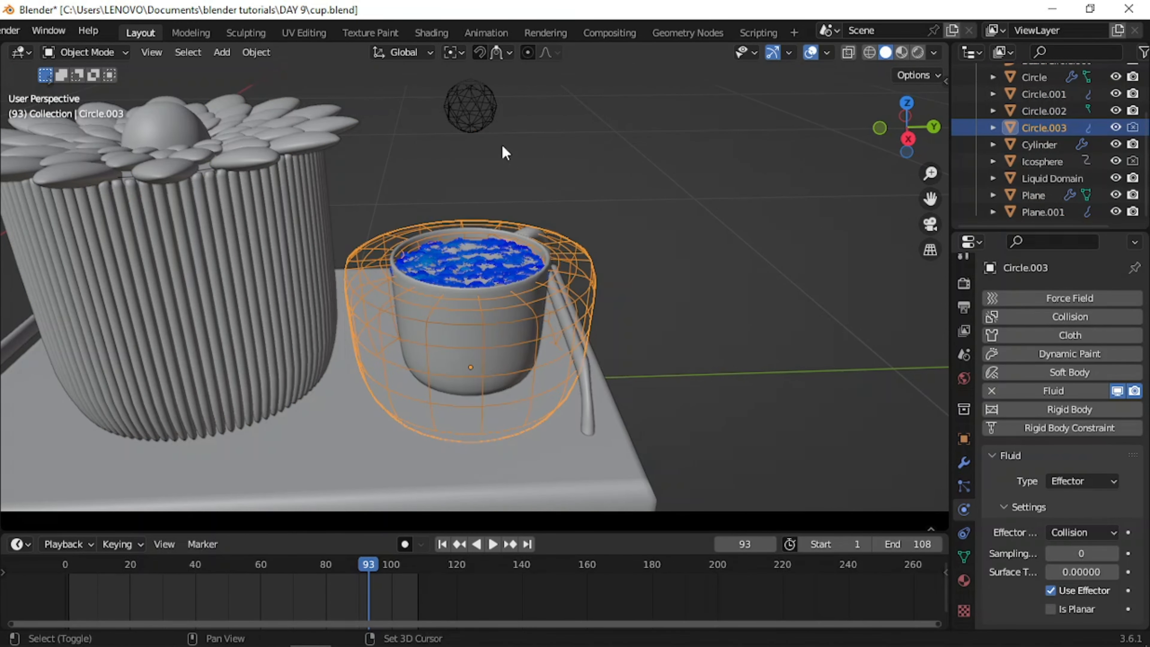
pyautogui.keyDown('shift'); pyautogui.click(484, 113); pyautogui.keyUp('shift')
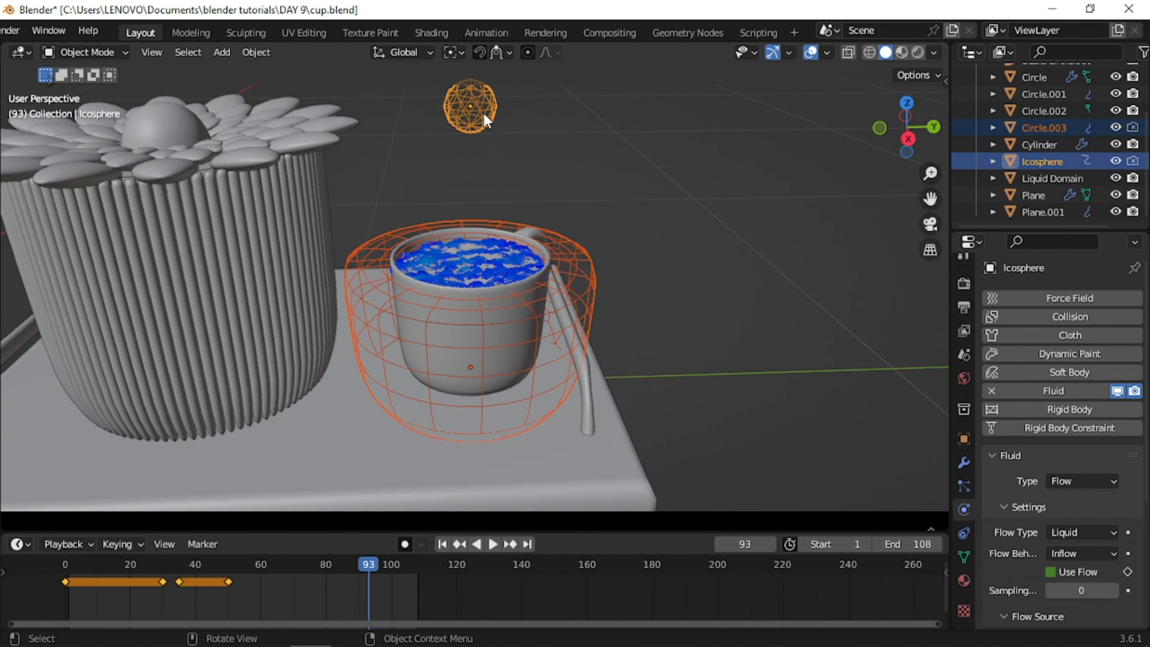
pyautogui.press('h')
pyautogui.scroll(2, 579, 162)
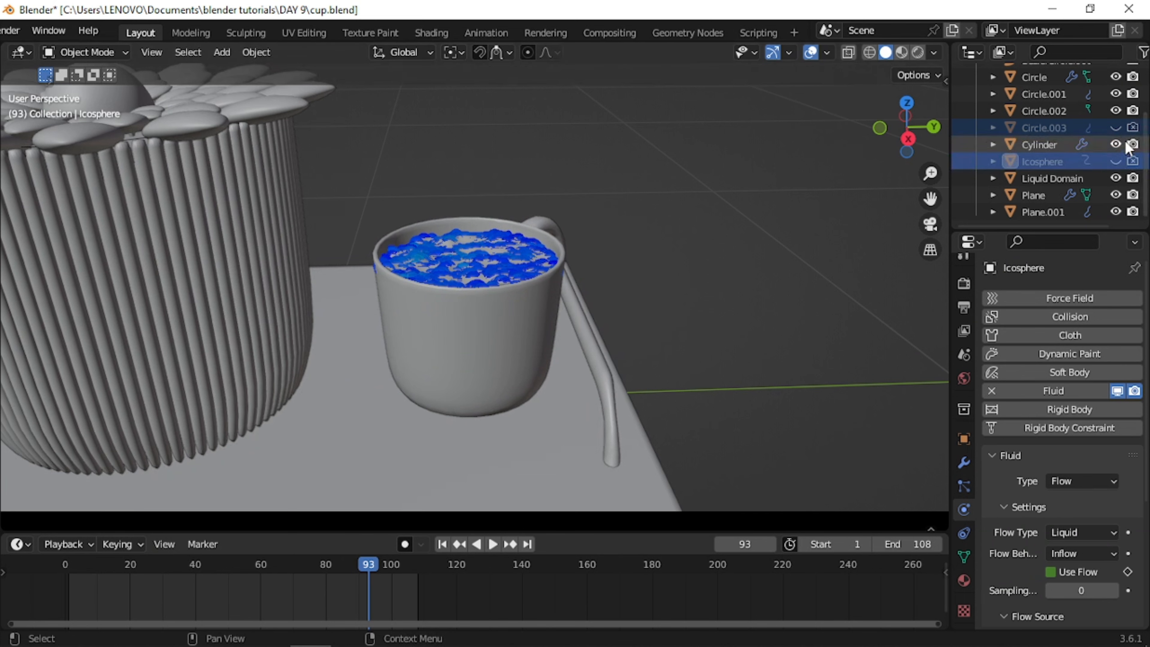
# Step: Add a camera to the scene and look through it
pyautogui.moveTo(454, 290); pyautogui.dragTo(672, 255, button='middle')
pyautogui.scroll(-2, 847, 159)
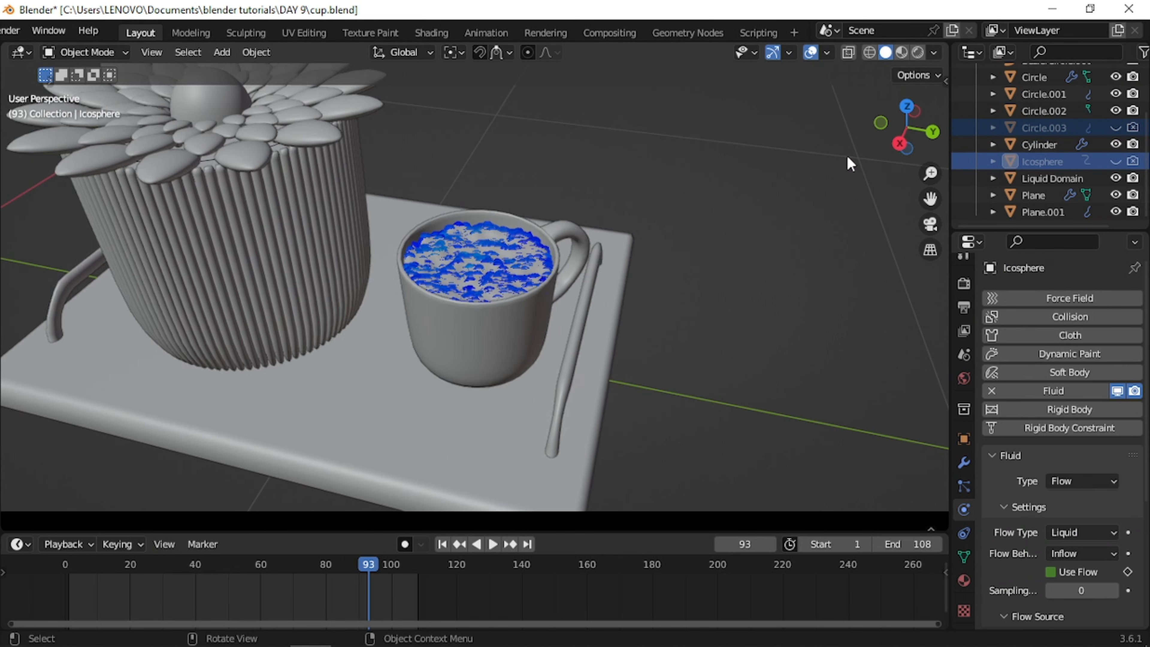
pyautogui.moveTo(930, 199); pyautogui.dragTo(679, 219)
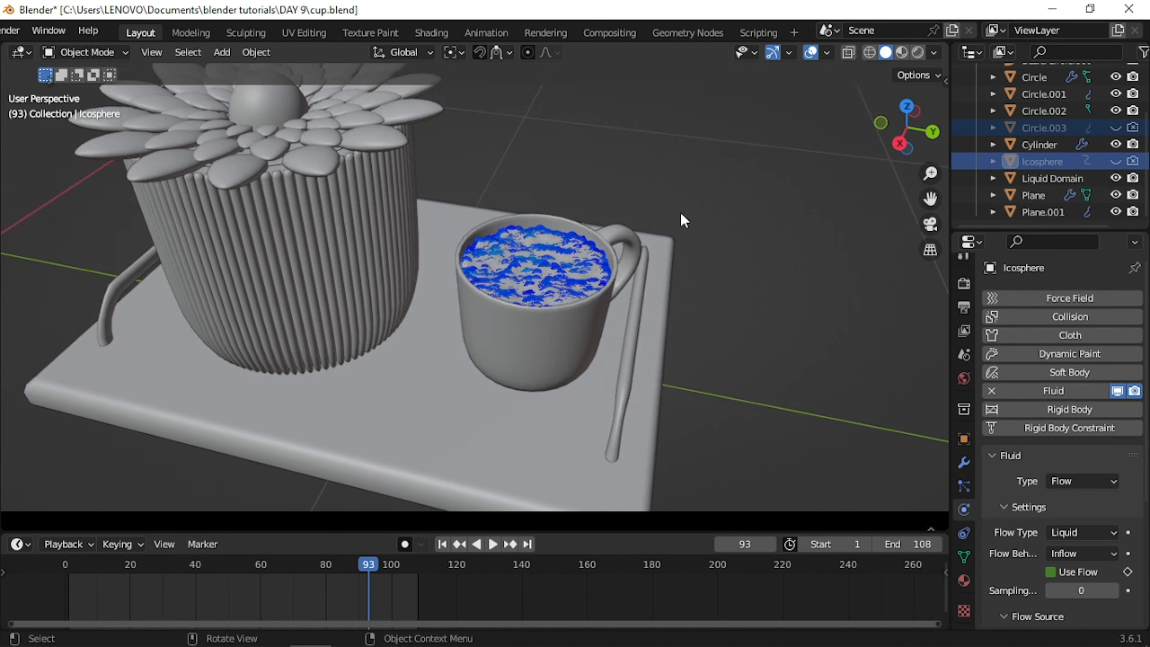
pyautogui.hotkey('shift', 'a')
pyautogui.click(652, 462)
pyautogui.press('KP_0')
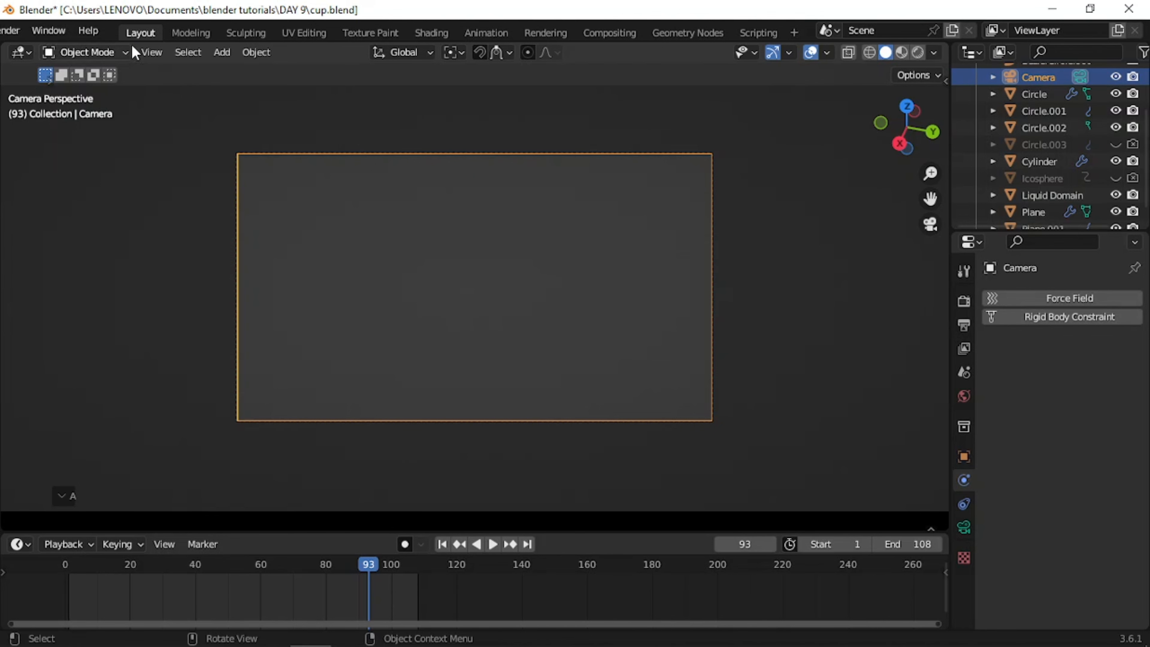
# Step: Reposition the camera with walk navigation to frame the whole tray diagonally with the flower pot and cup, and show the output settings
pyautogui.click(148, 51)
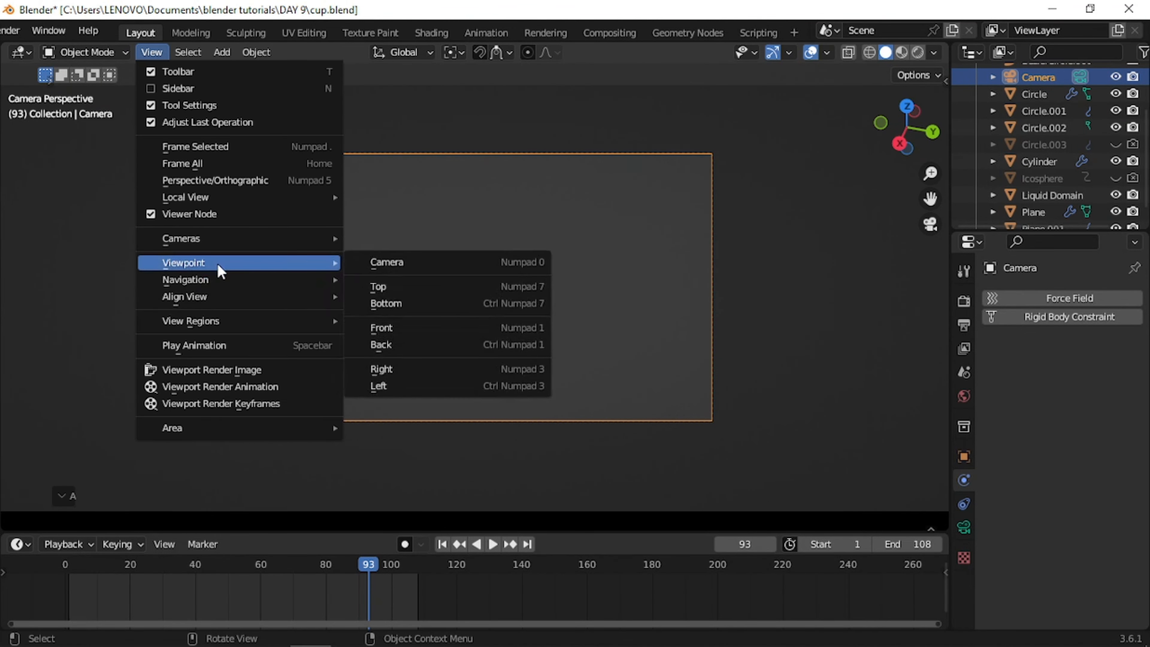
pyautogui.moveTo(225, 283)
pyautogui.click(429, 605)
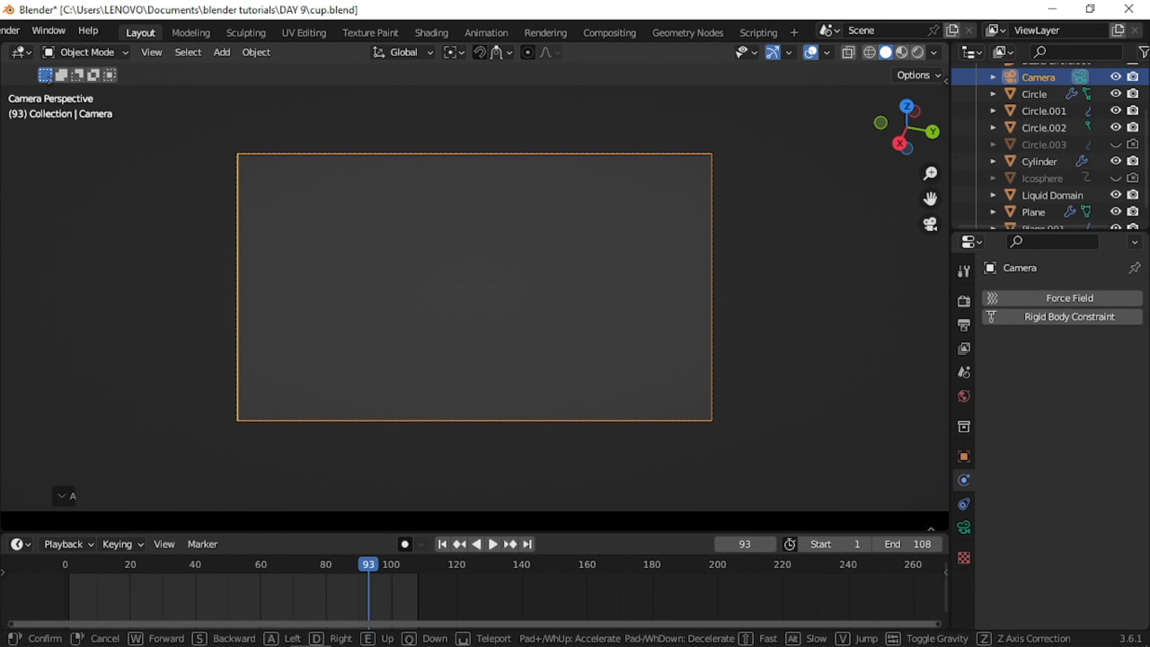
pyautogui.press('s')
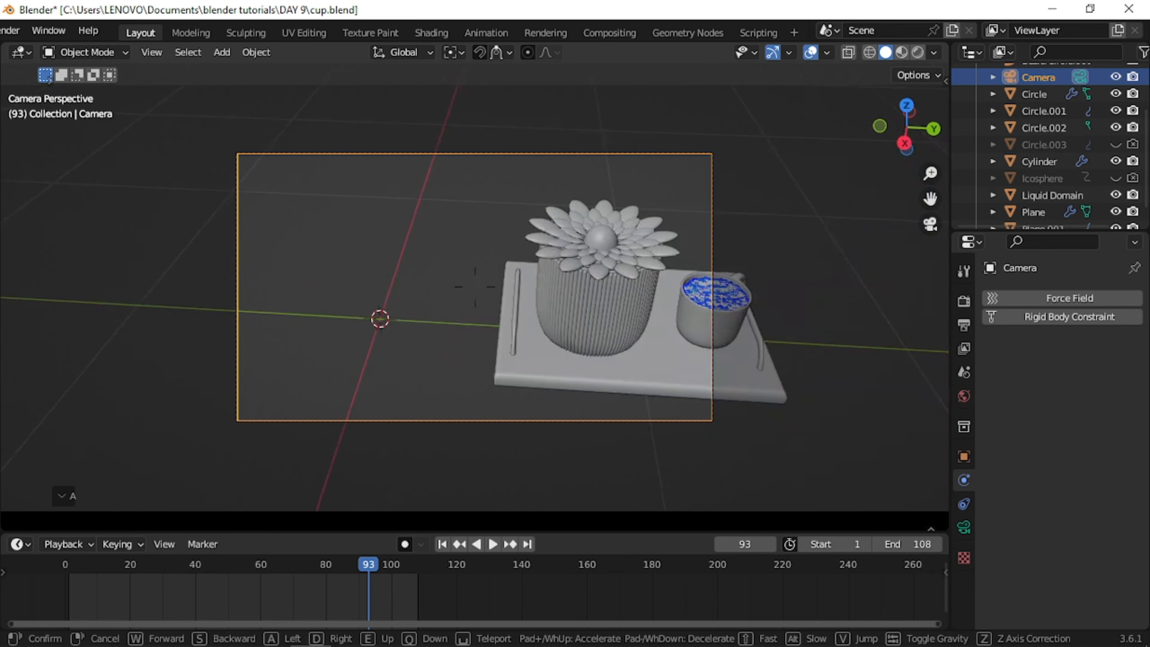
pyautogui.press('d')
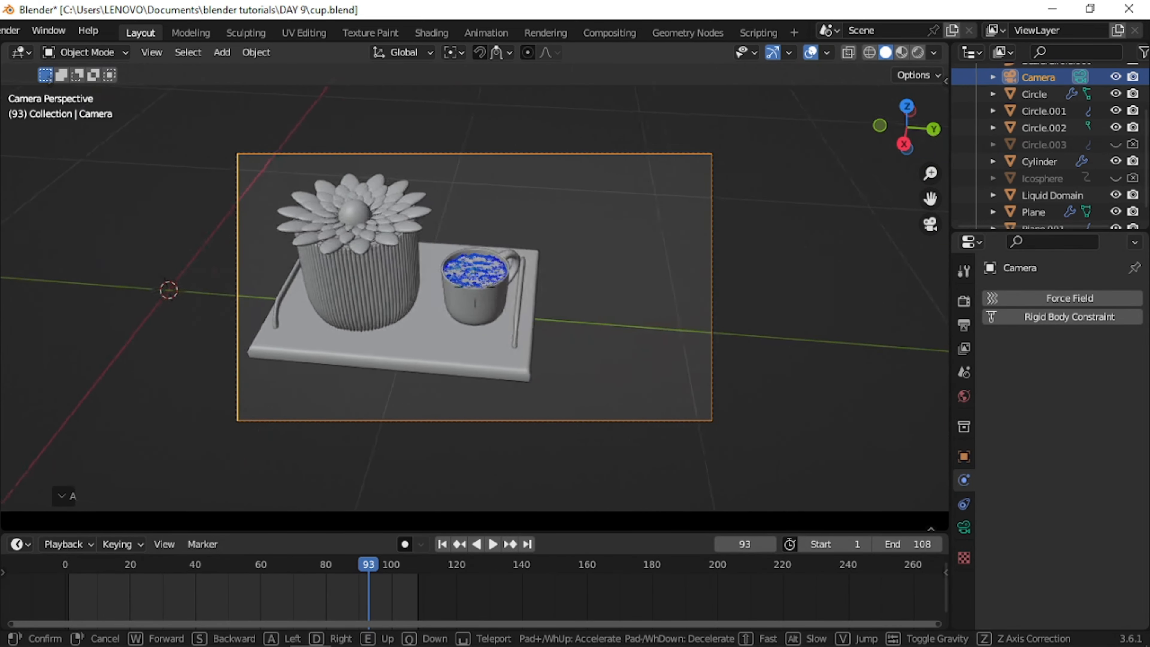
pyautogui.press('d')
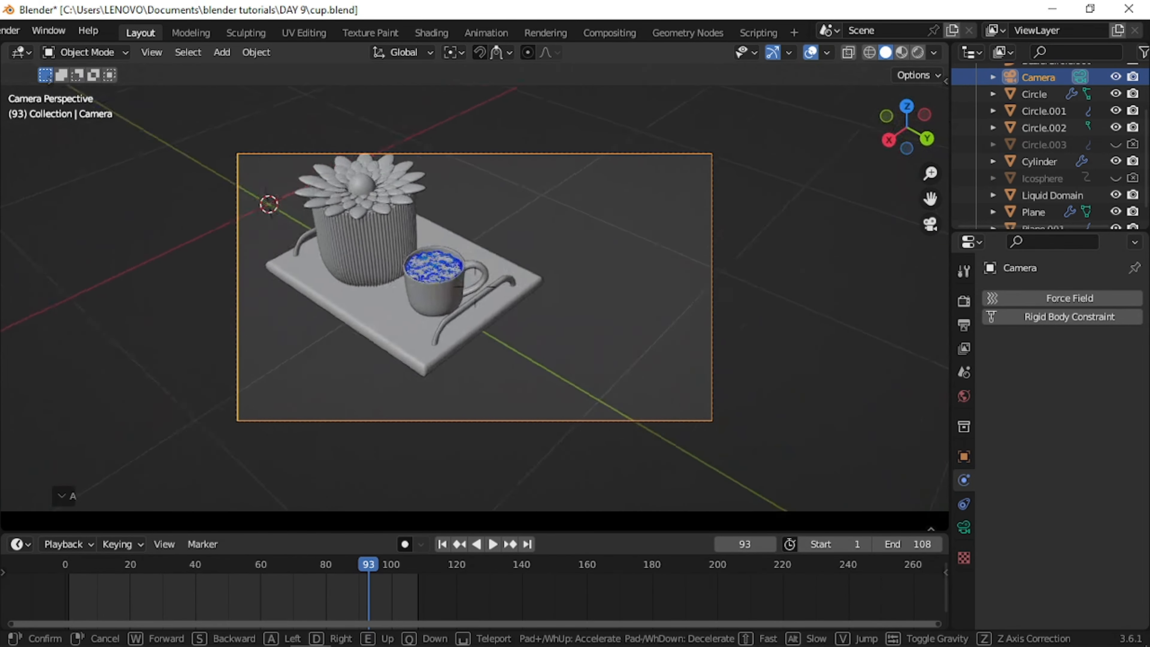
pyautogui.press('w')
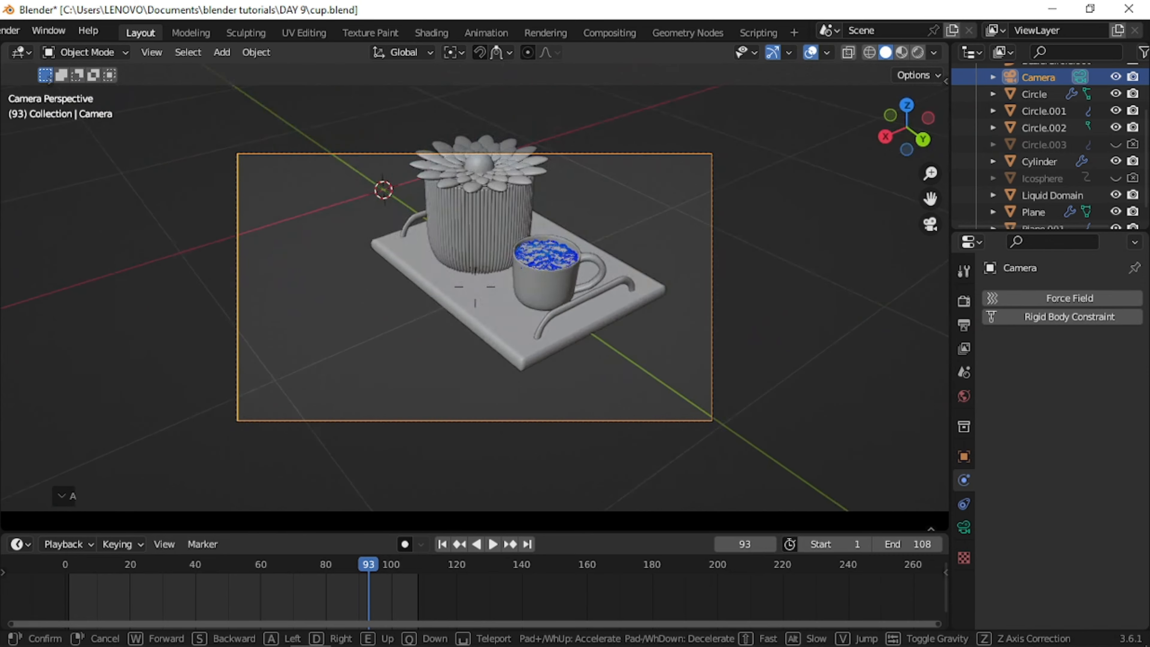
pyautogui.press('w')
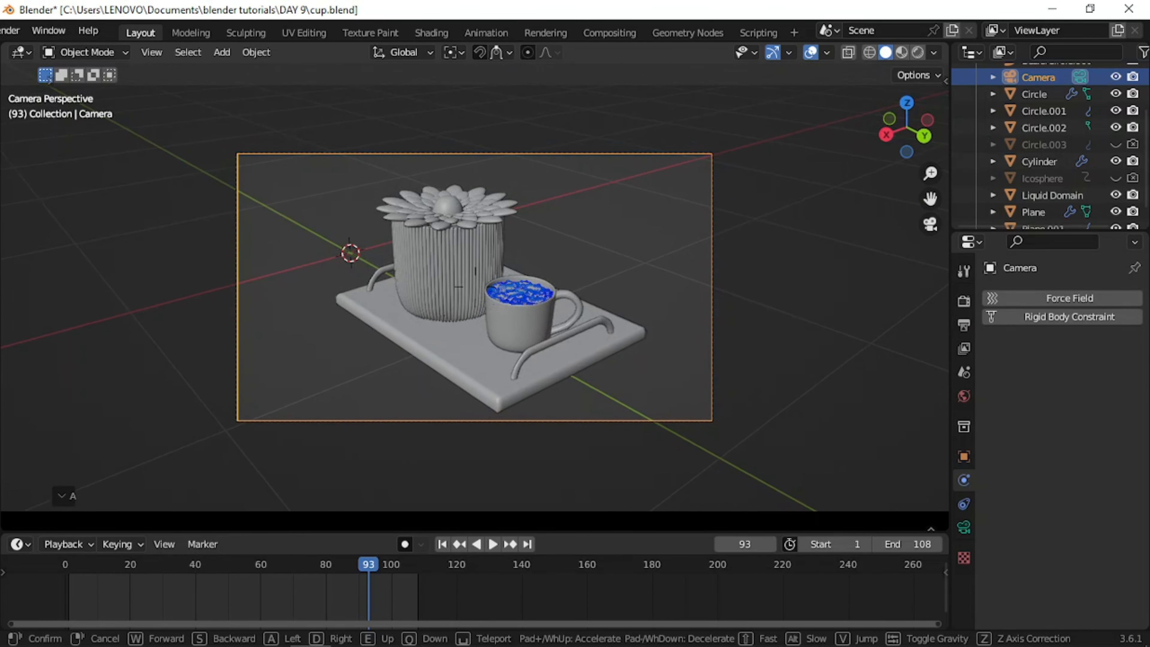
pyautogui.press('s')
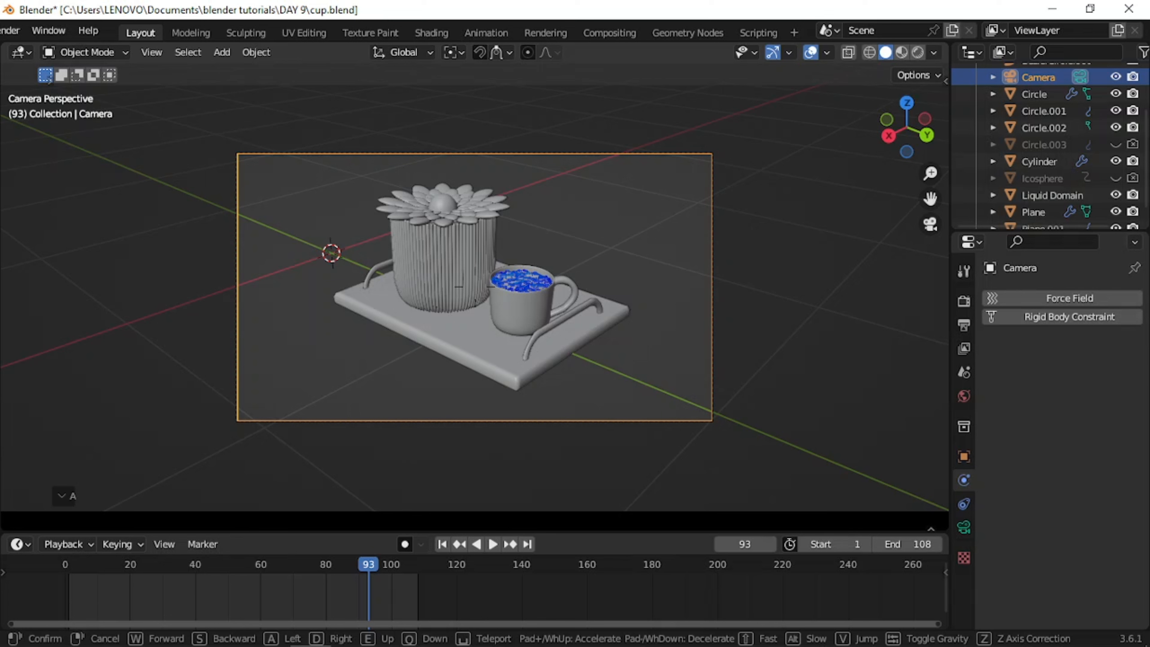
pyautogui.click(428, 600)
pyautogui.press('g')
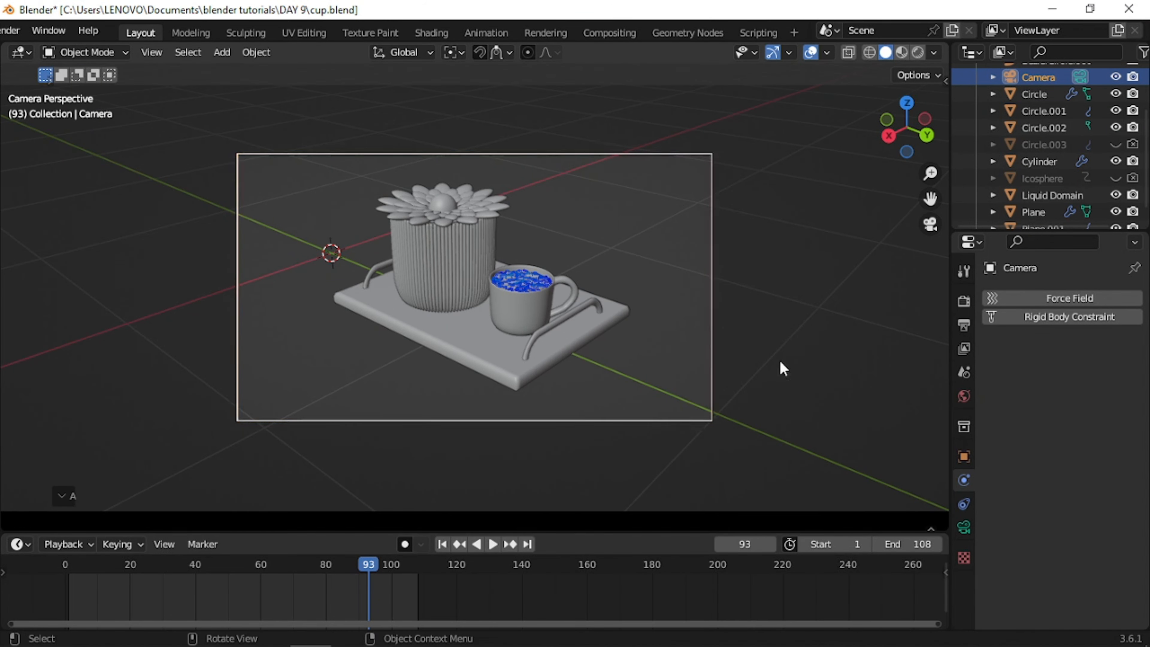
pyautogui.rightClick(778, 362)
pyautogui.click(964, 324)
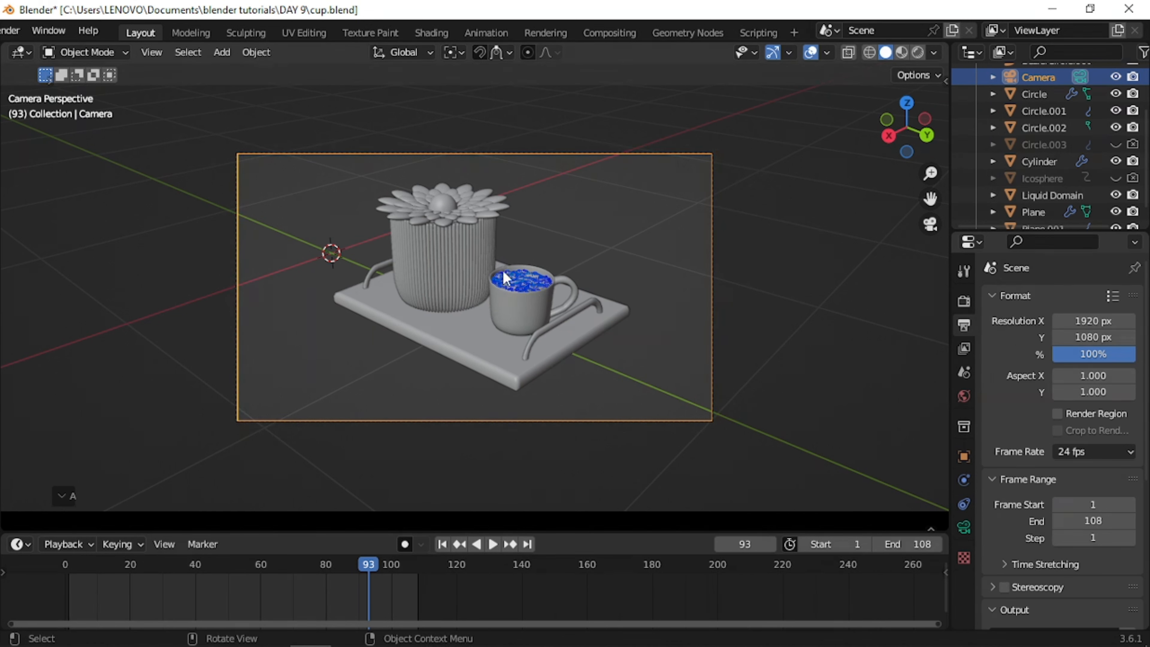
# Step: Add a plane to the scene, scale it to about 2.07 times its size, and enter Edit Mode on it
pyautogui.hotkey('shift', 'a')
pyautogui.click(628, 269)
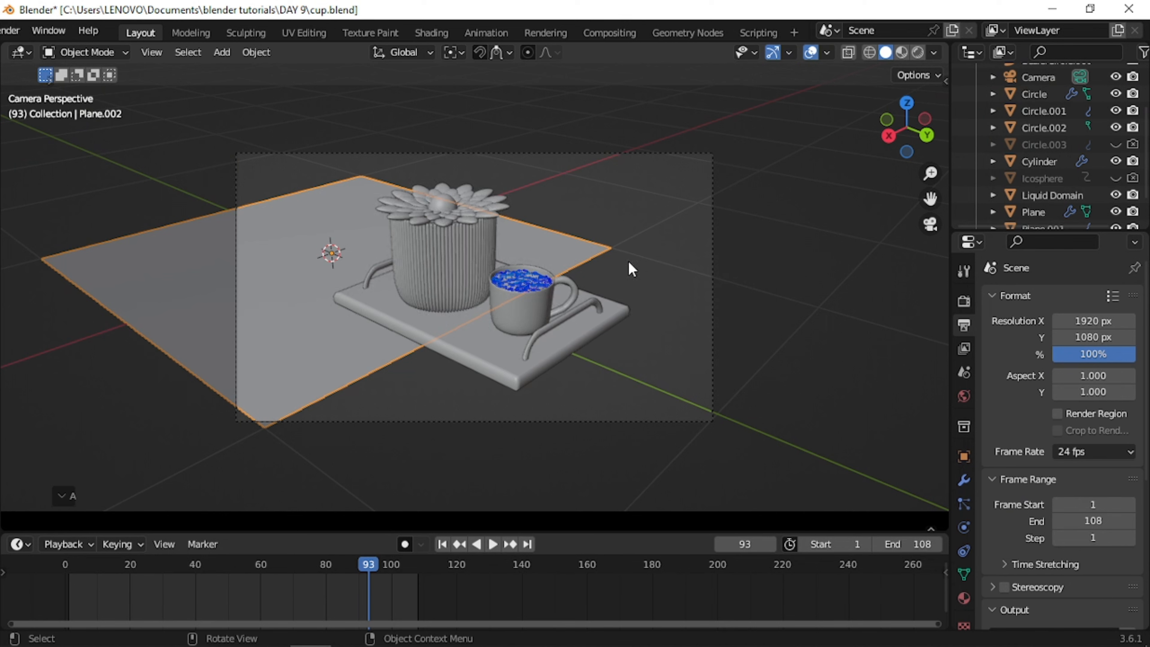
pyautogui.press('s')
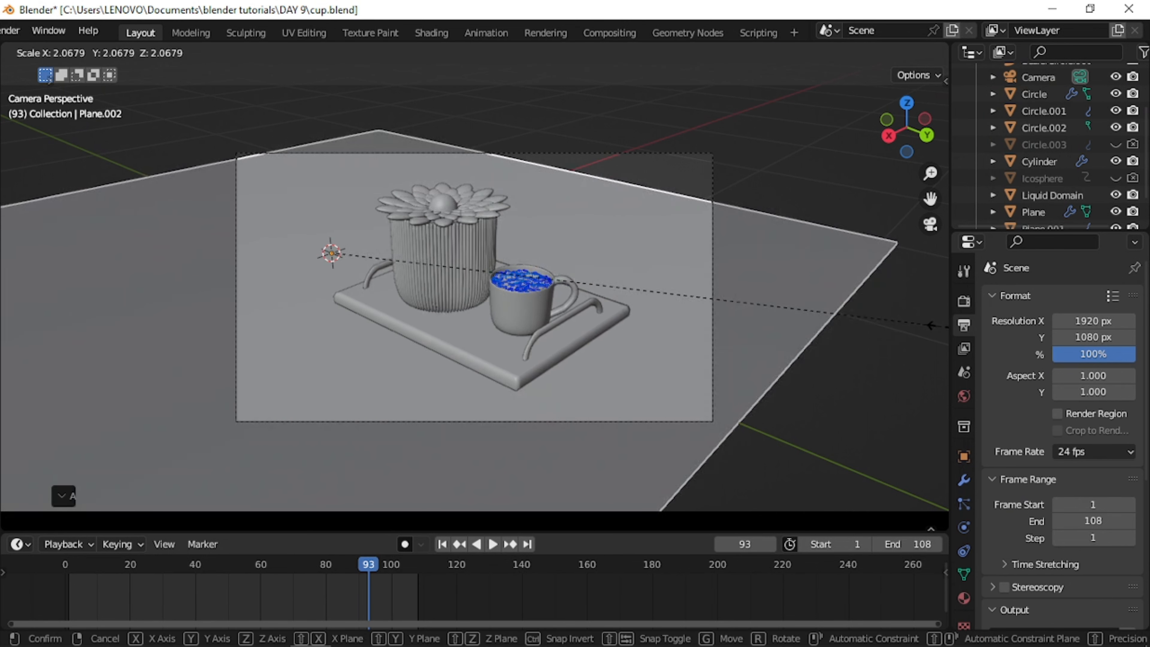
pyautogui.click(931, 325)
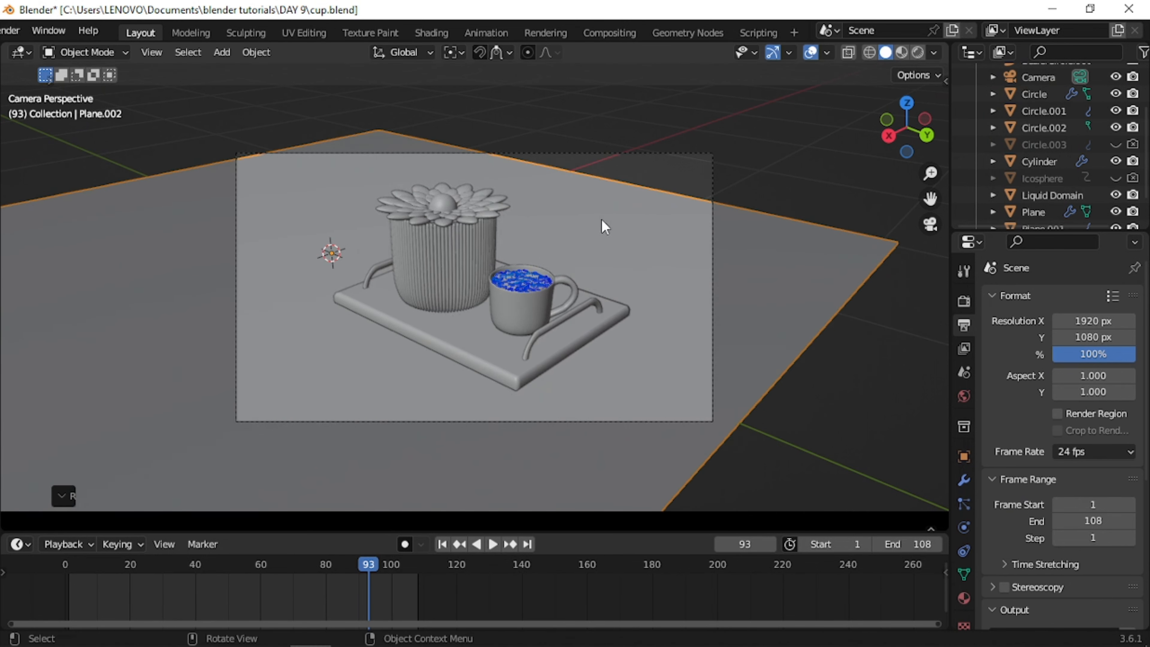
pyautogui.press('Tab')
pyautogui.moveTo(361, 112); pyautogui.dragTo(477, 141)
pyautogui.press('e')
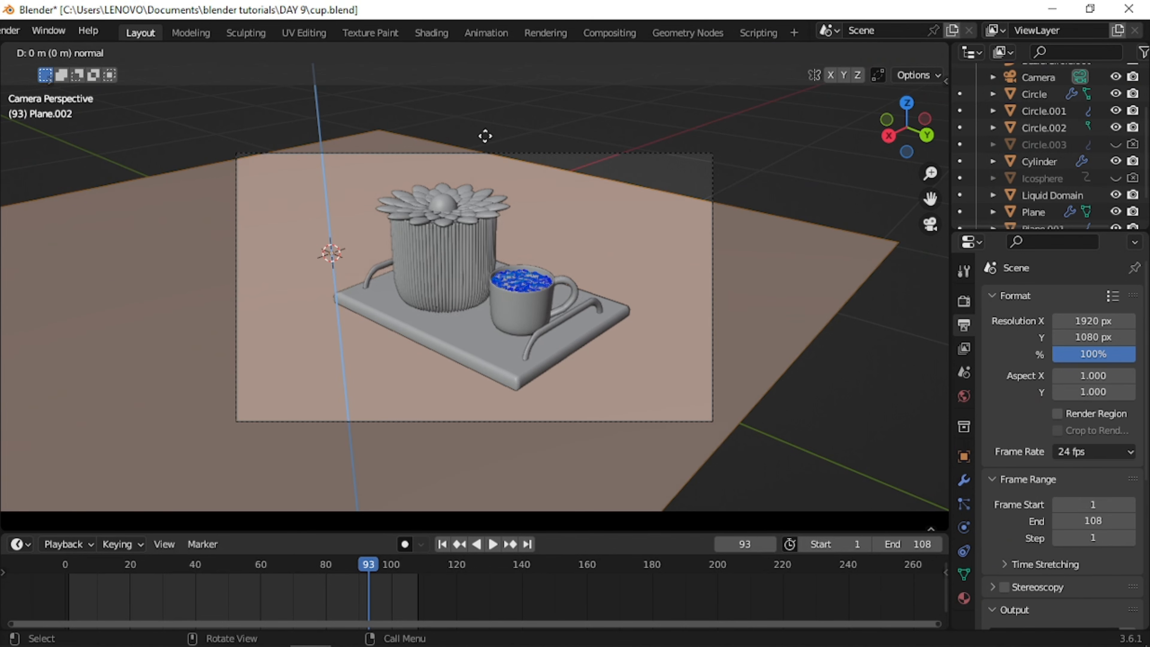
pyautogui.rightClick(512, 499)
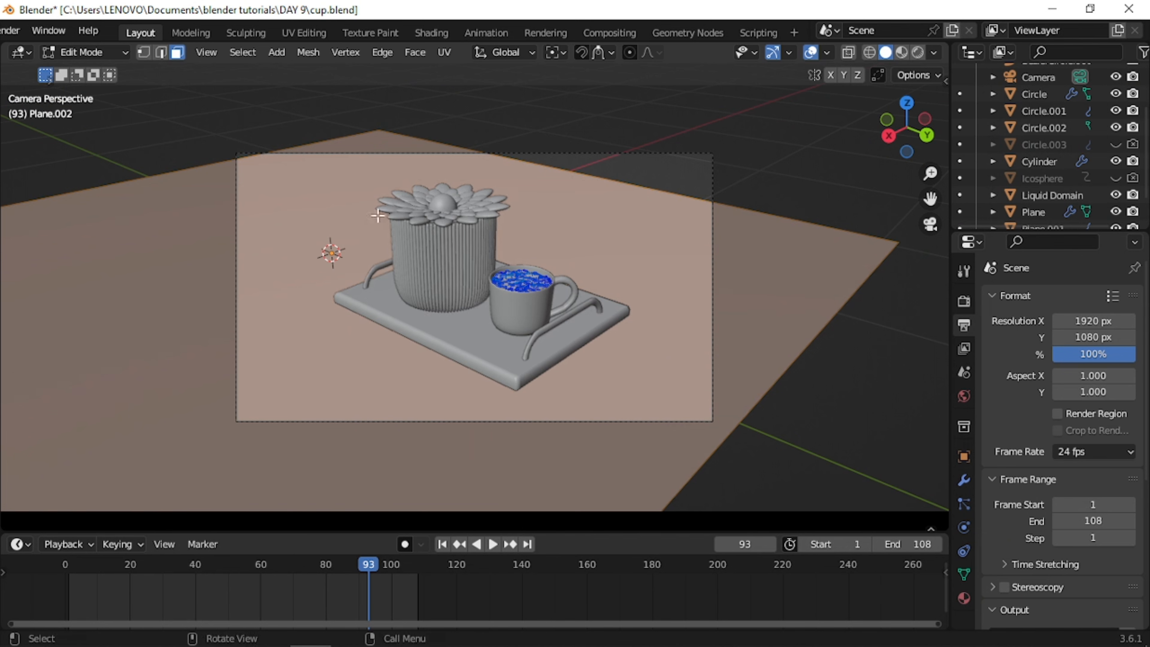
# Step: Extrude the plane's two back edges upward along Z to form tall backdrop walls behind the tray
pyautogui.press('2')
pyautogui.moveTo(318, 118); pyautogui.dragTo(430, 153)
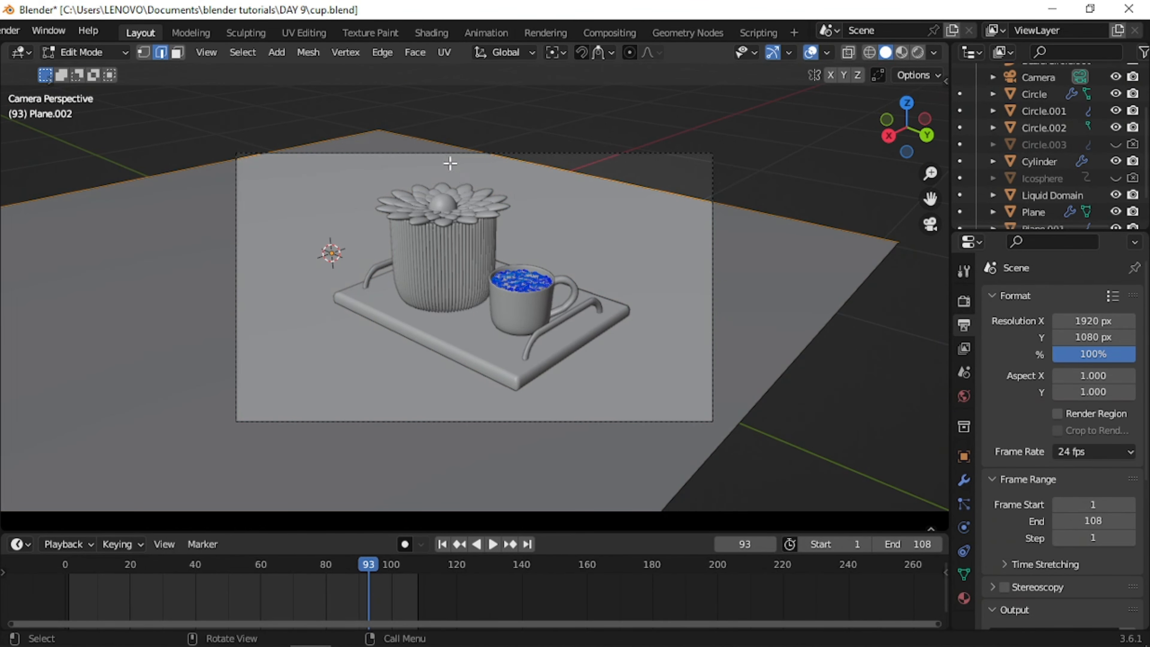
pyautogui.press('e')
pyautogui.press('z')
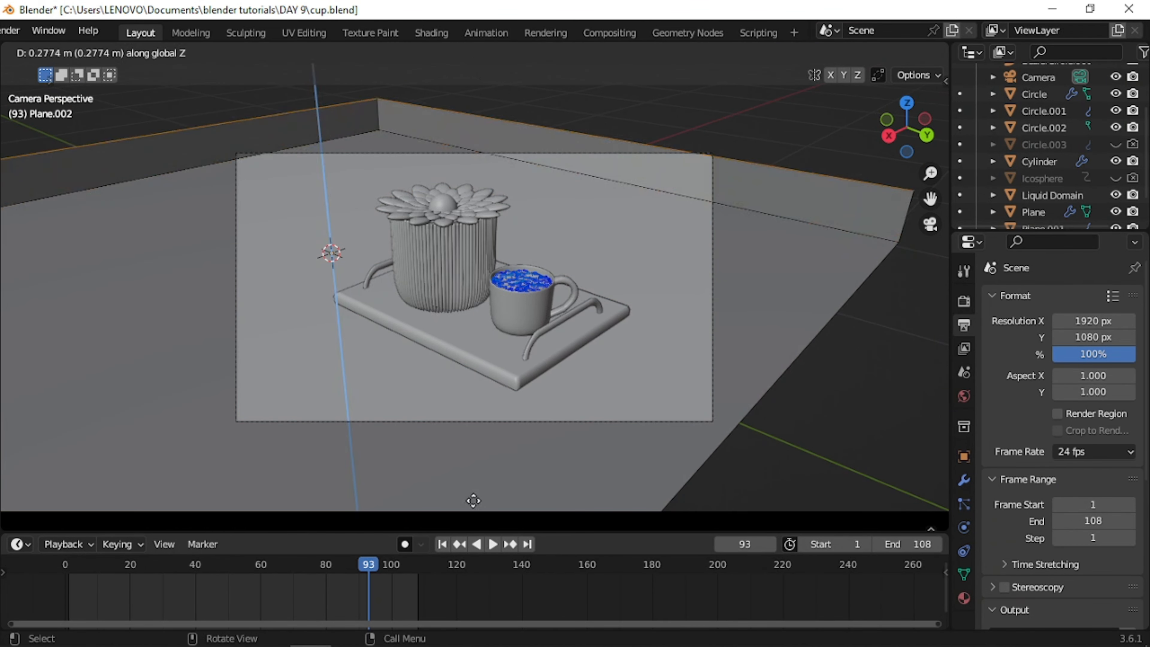
pyautogui.click(457, 380)
# Step: Bevel the edges where the backdrop walls meet the floor and apply smooth shading to the whole backdrop
pyautogui.keyDown('alt'); pyautogui.click(430, 144); pyautogui.keyUp('alt')
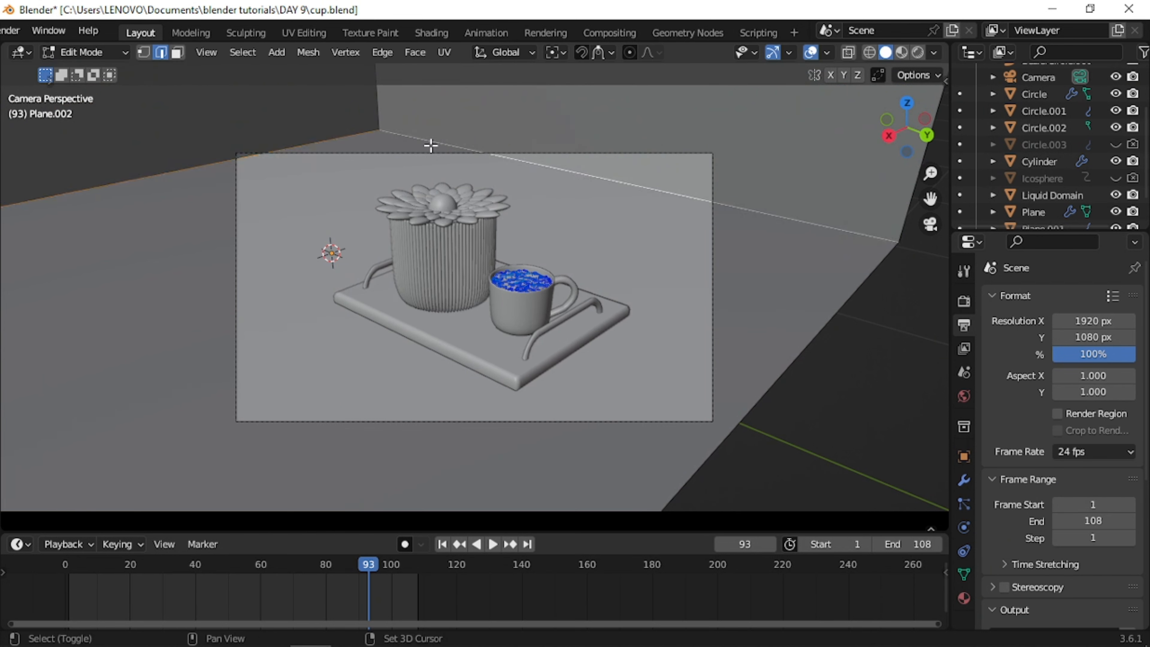
pyautogui.hotkey('ctrl', 'b')
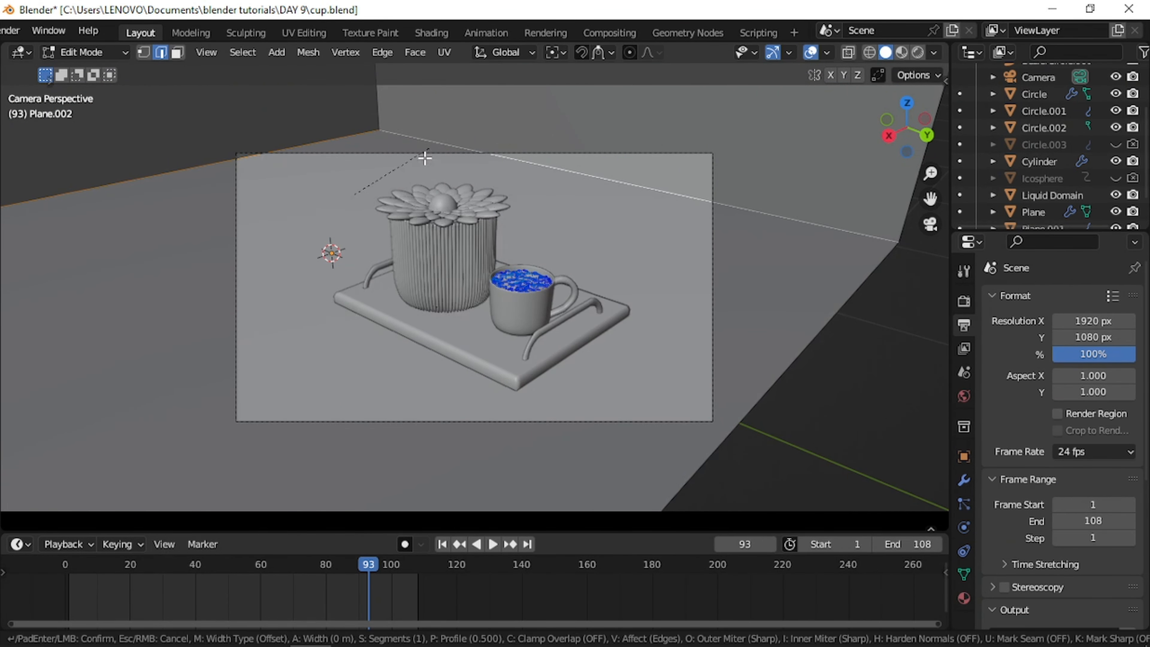
pyautogui.click(481, 141)
pyautogui.press('Tab')
pyautogui.rightClick(561, 158)
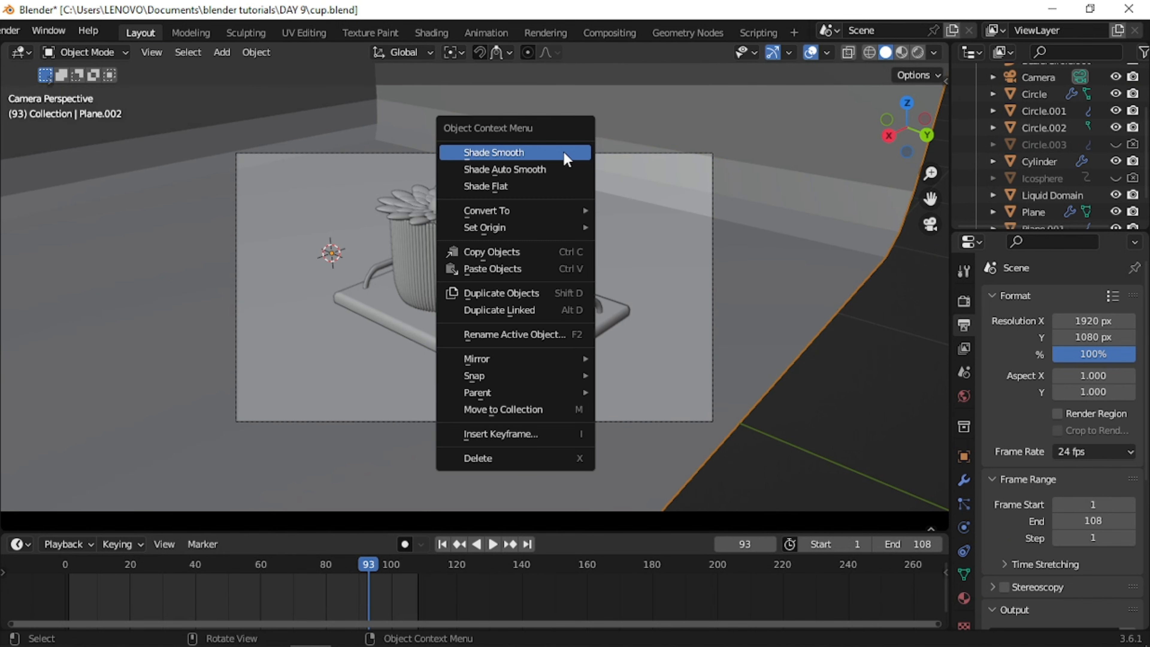
pyautogui.click(563, 152)
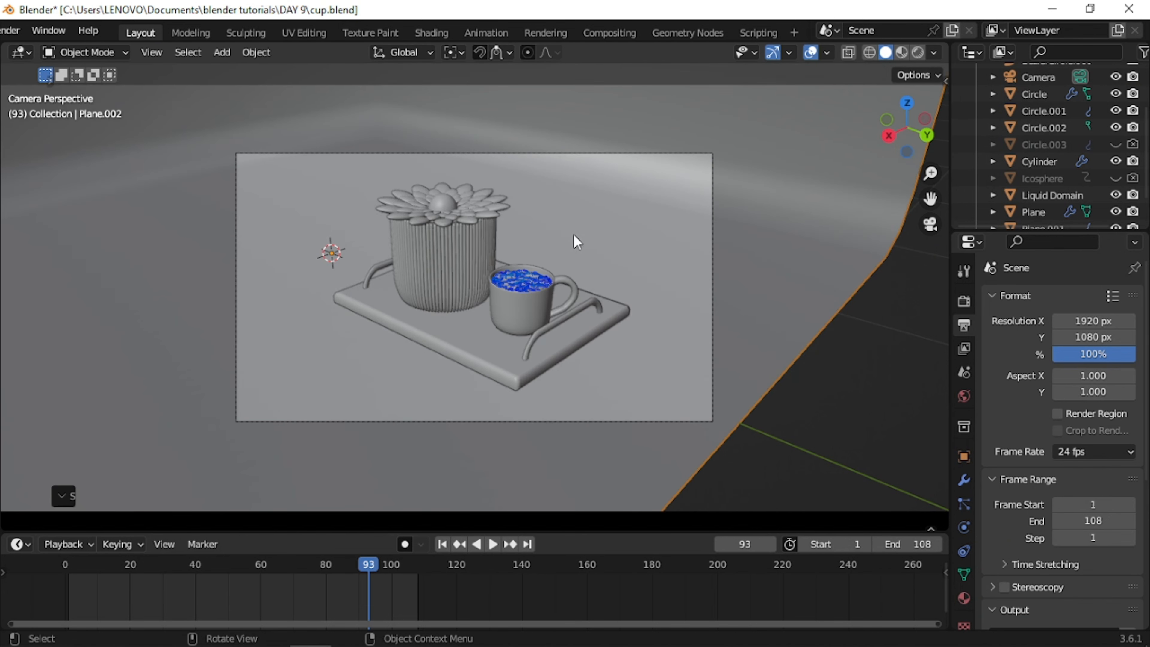
# Step: In the Shading workspace, create a new material for the backdrop and set its base color to a very dark grey
pyautogui.scroll(2, 573, 235)
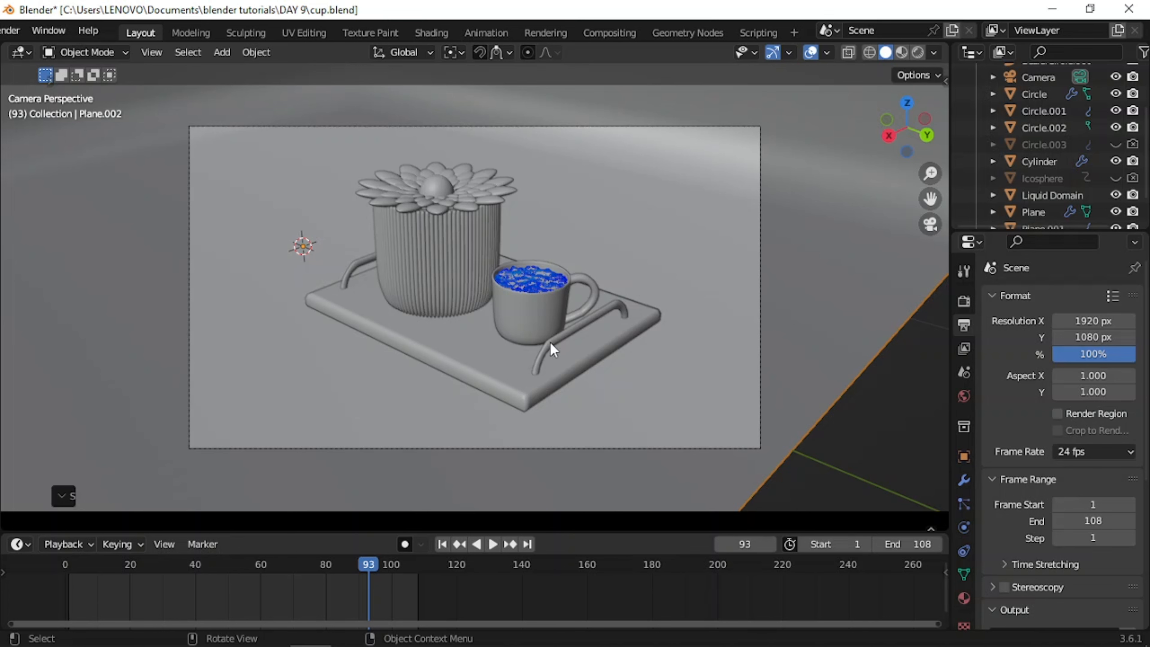
pyautogui.moveTo(549, 343); pyautogui.dragTo(554, 344, button='middle')
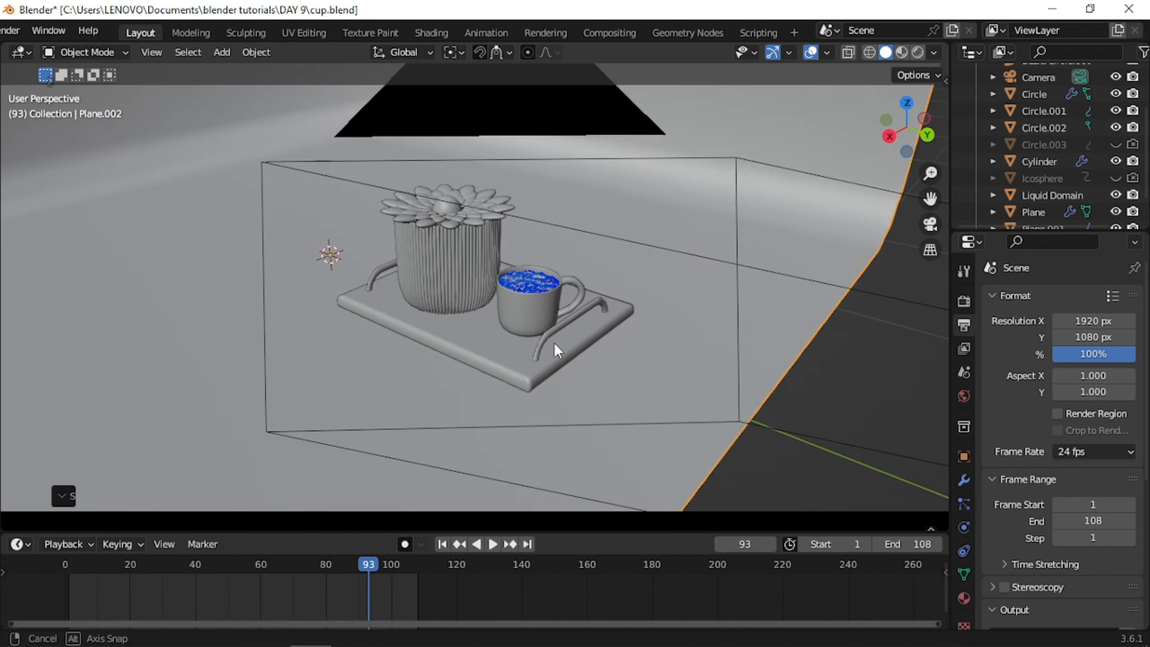
pyautogui.click(920, 224)
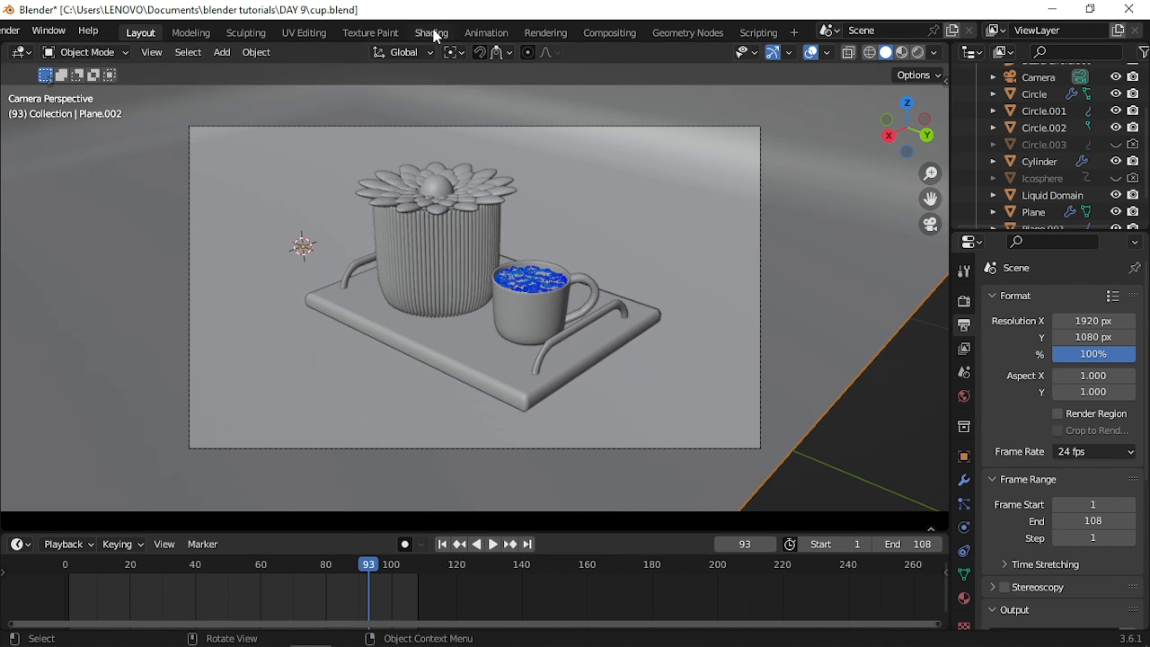
pyautogui.click(431, 32)
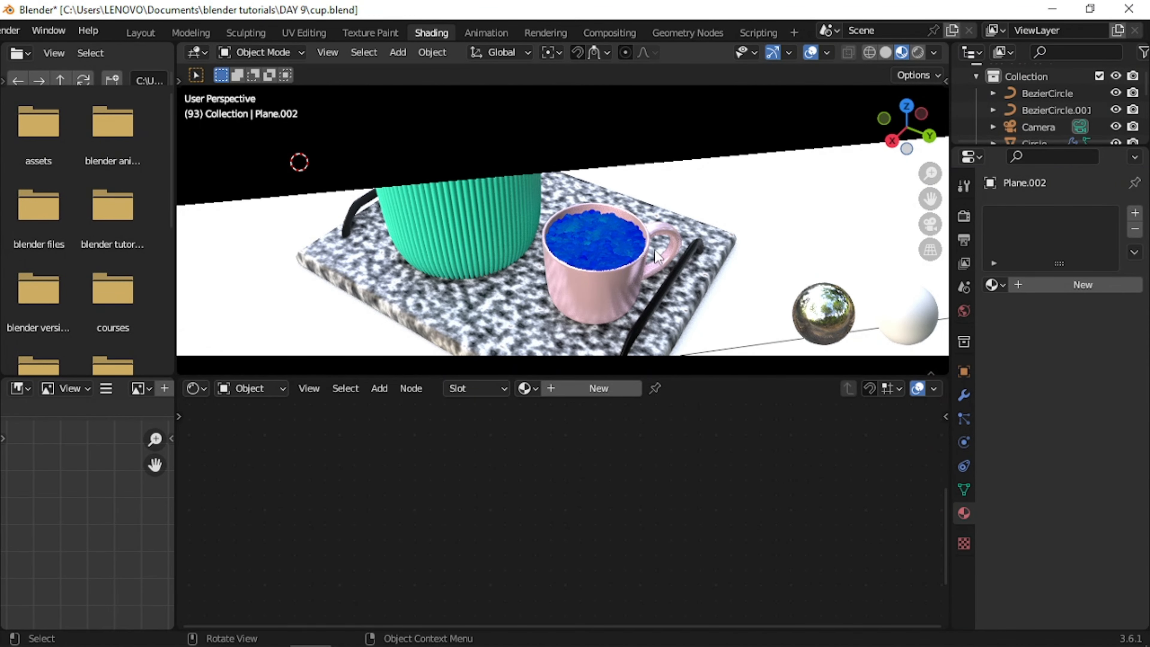
pyautogui.scroll(-2, 654, 250)
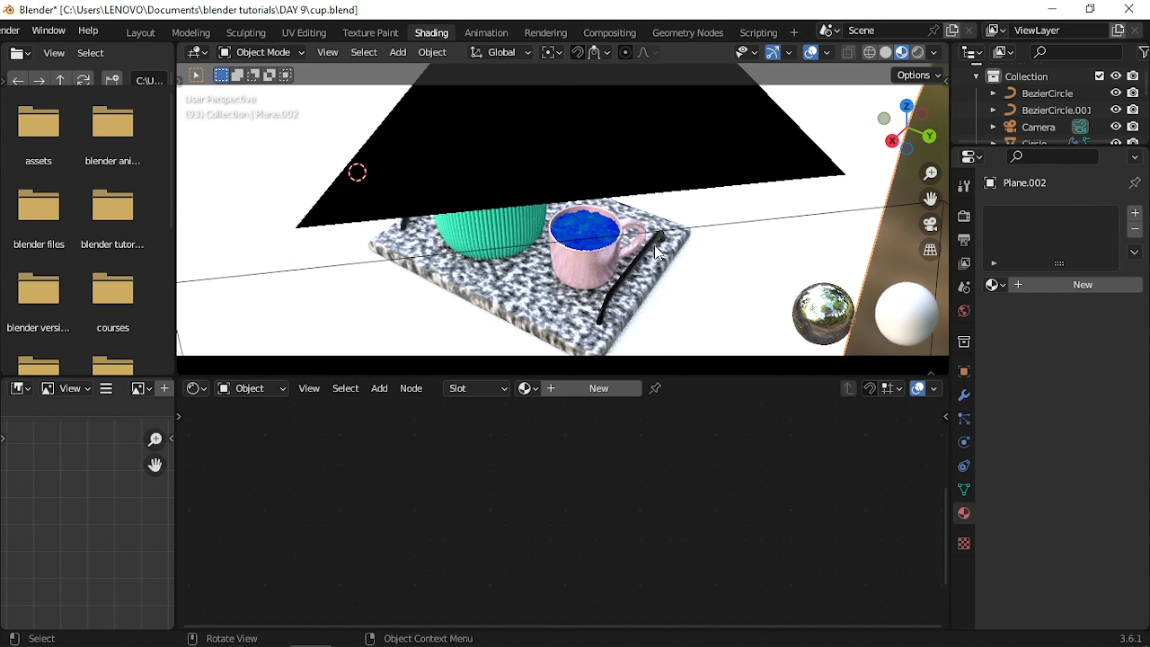
pyautogui.click(929, 224)
pyautogui.scroll(2, 687, 174)
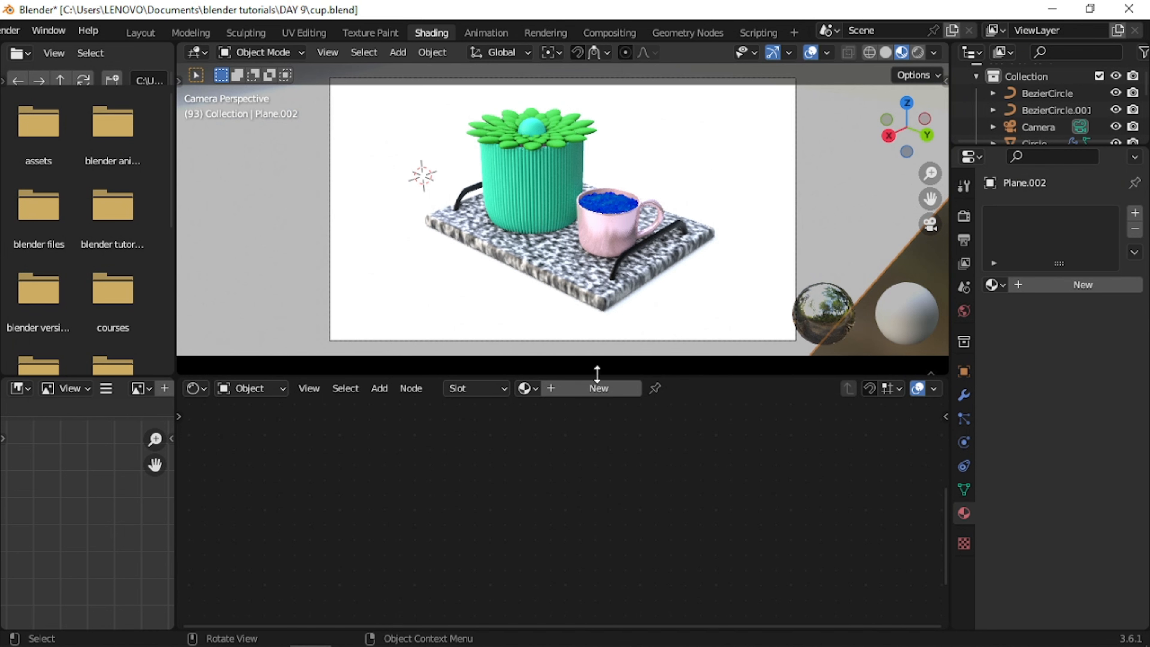
pyautogui.click(586, 390)
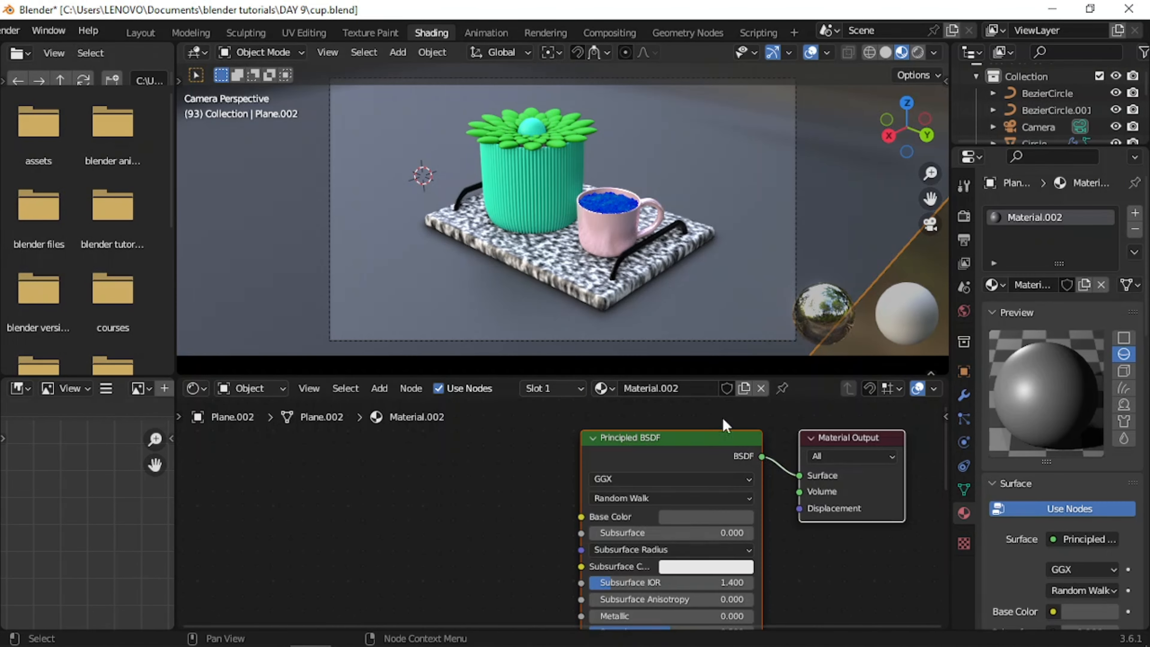
pyautogui.click(719, 515)
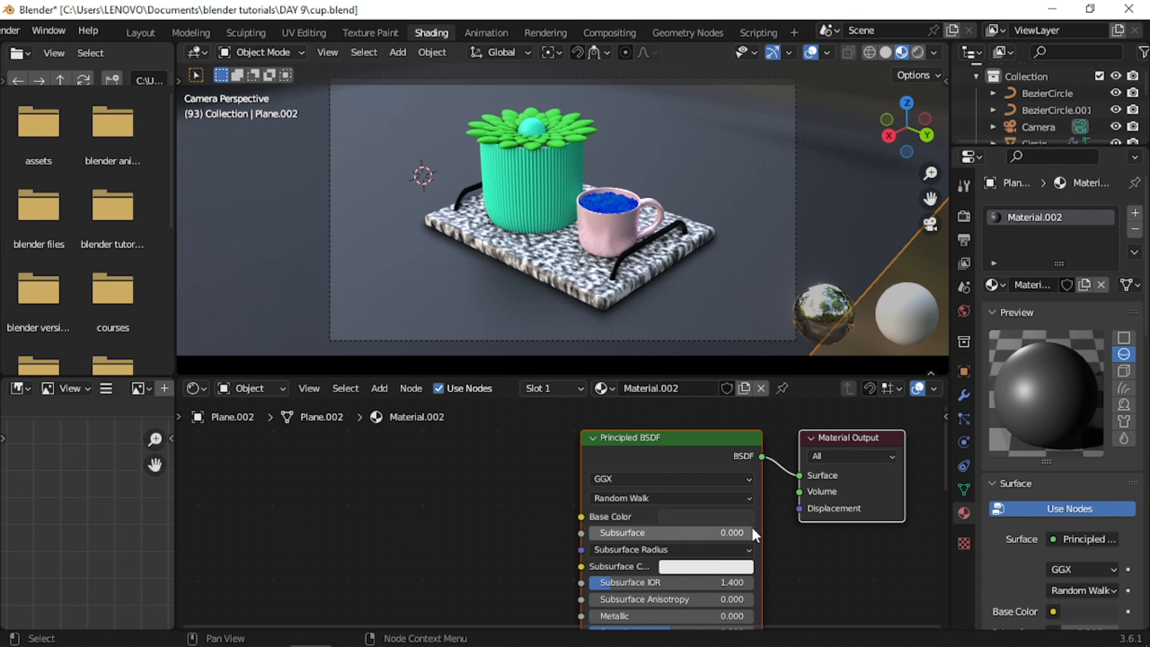
# Step: Return to the Layout workspace and add an Irradiance Volume light probe to the scene
pyautogui.click(142, 35)
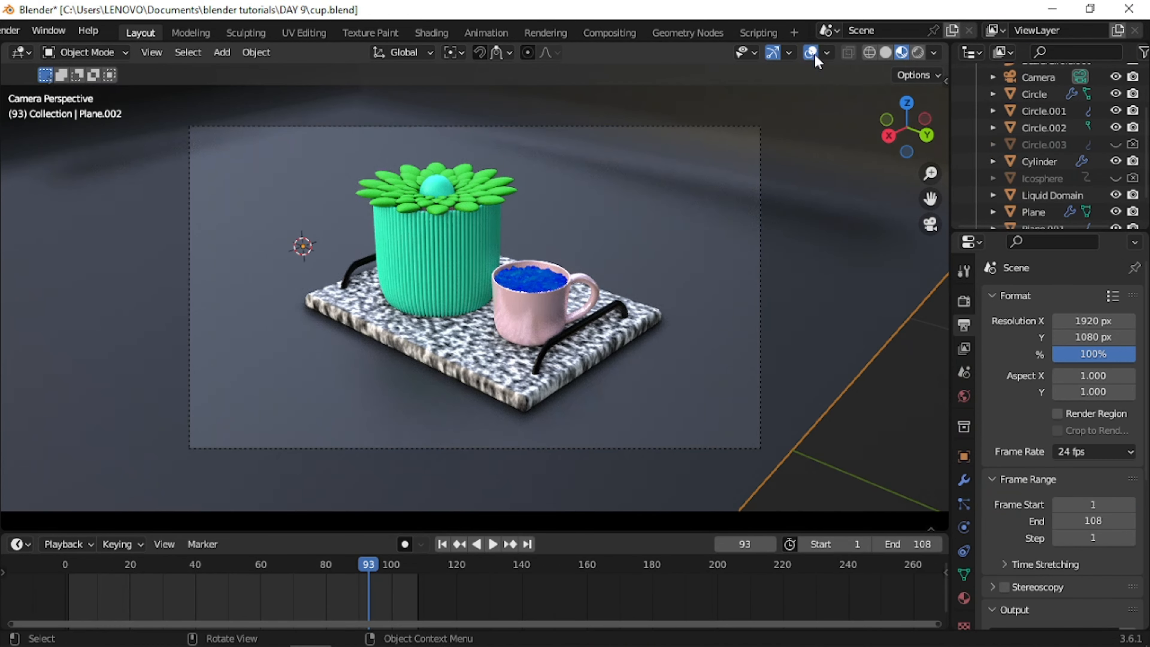
pyautogui.scroll(2, 473, 298)
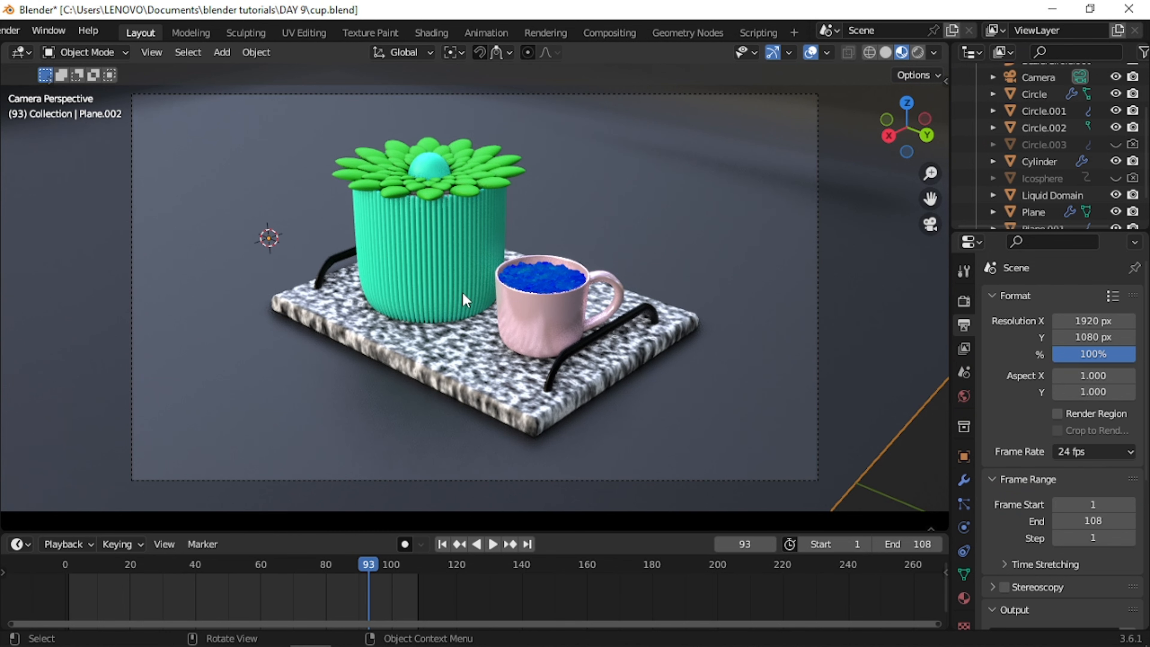
pyautogui.scroll(-1, 462, 293)
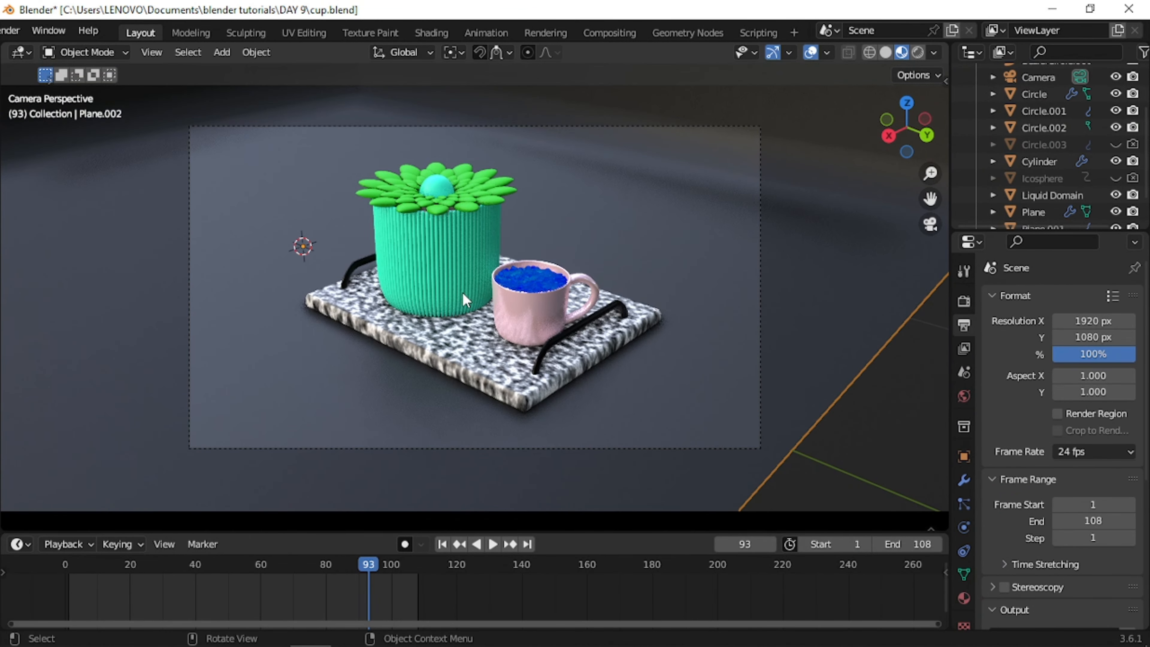
pyautogui.click(539, 281)
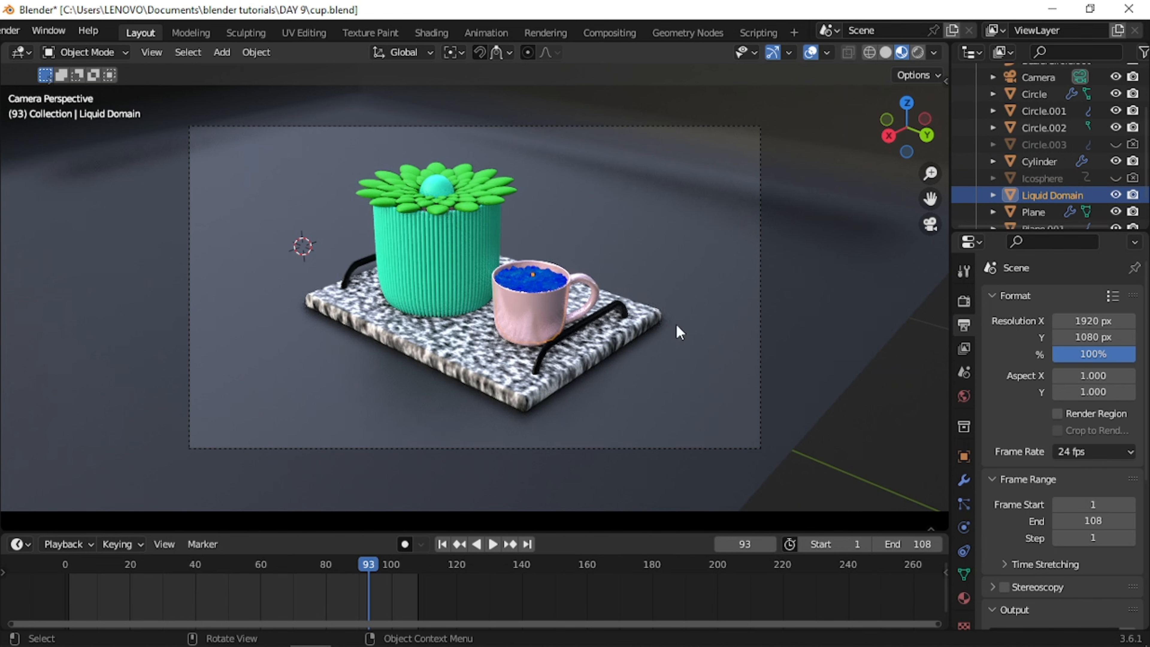
pyautogui.click(541, 267)
pyautogui.hotkey('shift', 'a')
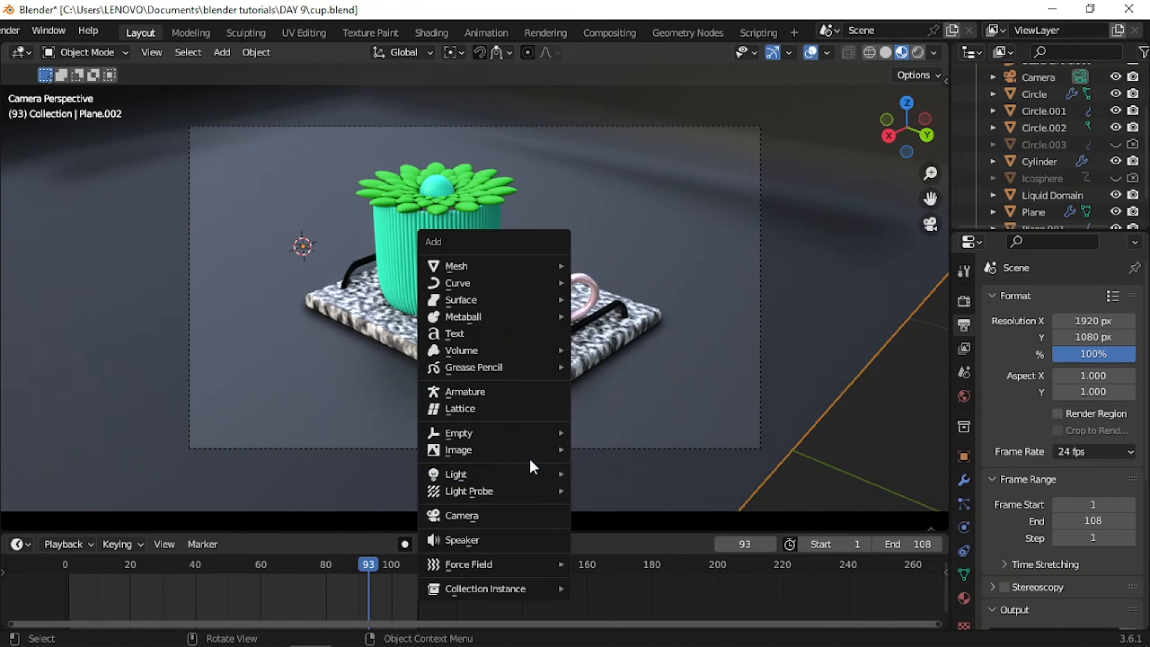
pyautogui.moveTo(541, 496)
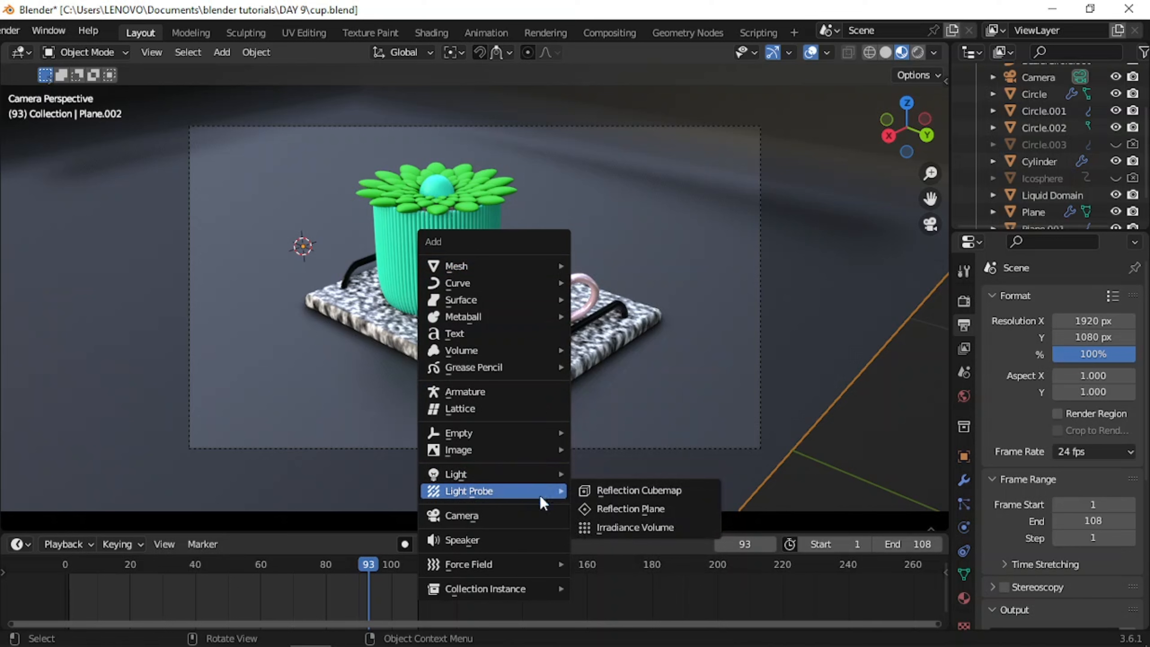
pyautogui.click(634, 527)
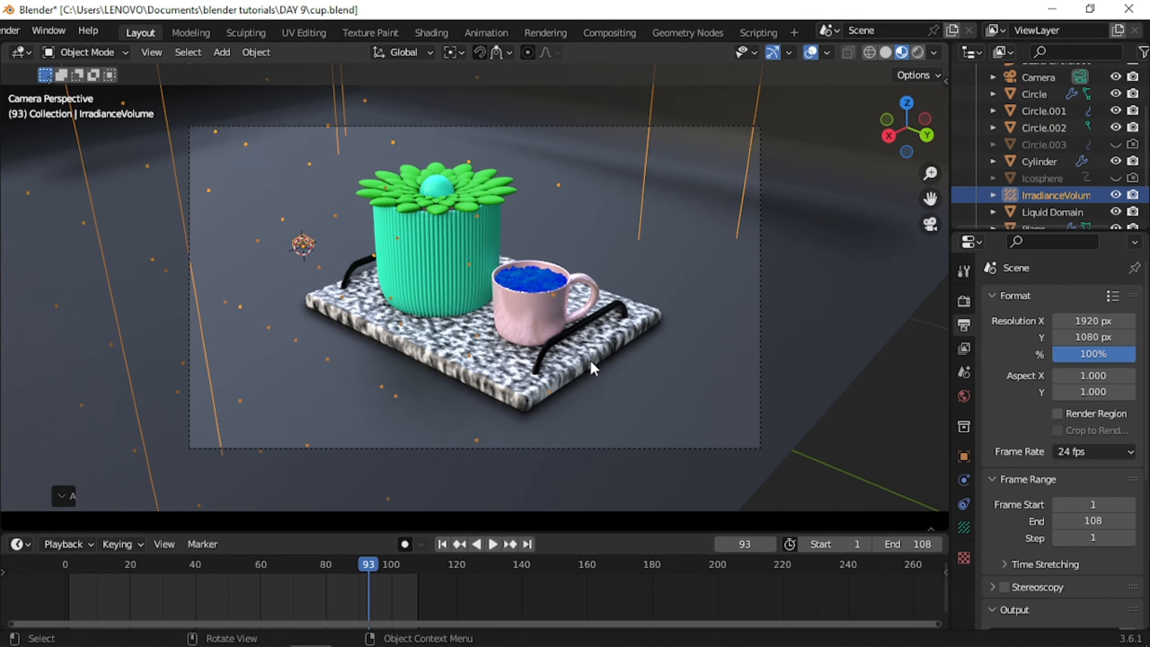
# Step: Scale the irradiance volume up about 1.63 times, shift it along Y toward the tray, and enlarge it further to surround the objects
pyautogui.scroll(-3, 590, 360)
pyautogui.press('s')
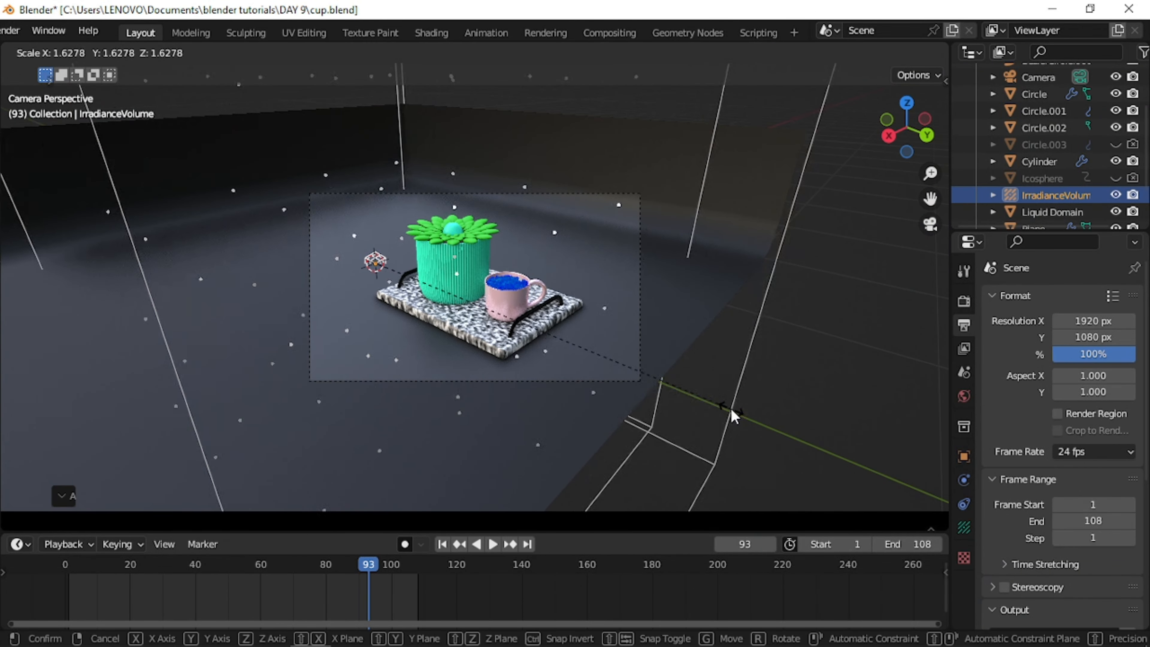
pyautogui.click(731, 408)
pyautogui.press('g')
pyautogui.press('y')
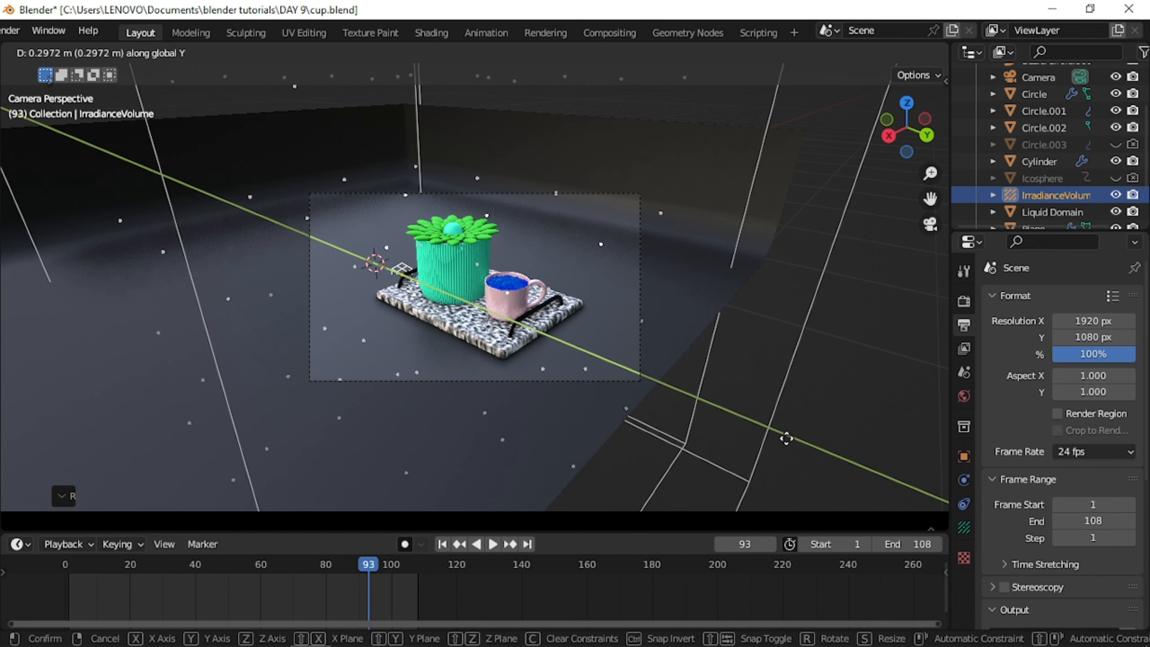
pyautogui.click(807, 453)
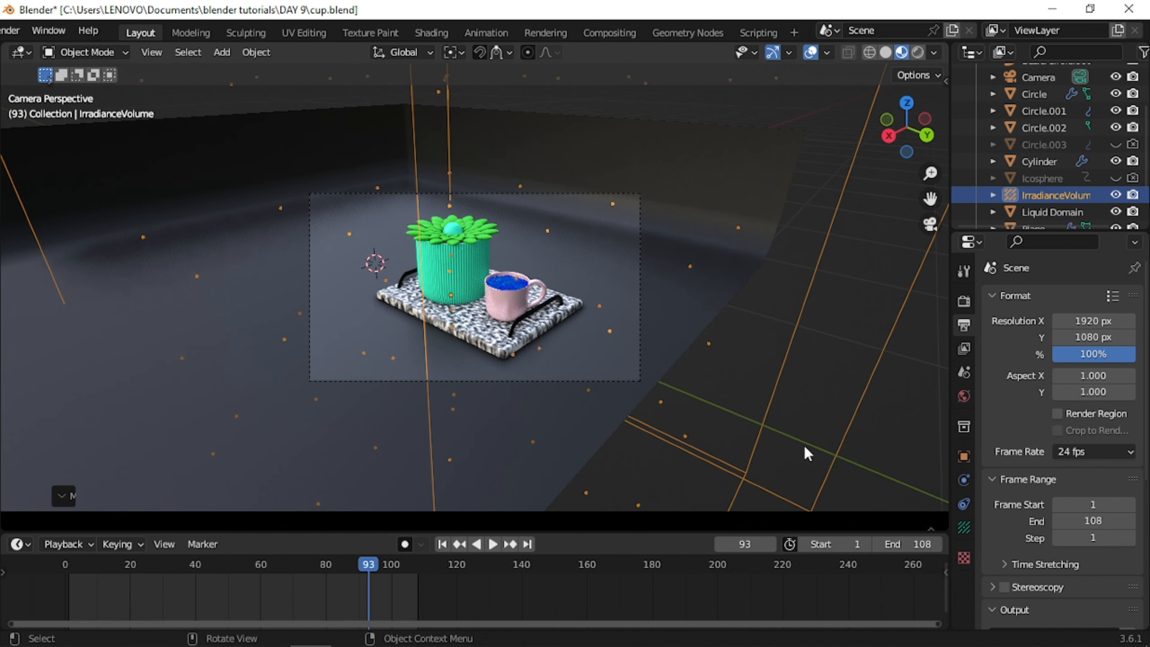
pyautogui.press('s')
pyautogui.click(888, 476)
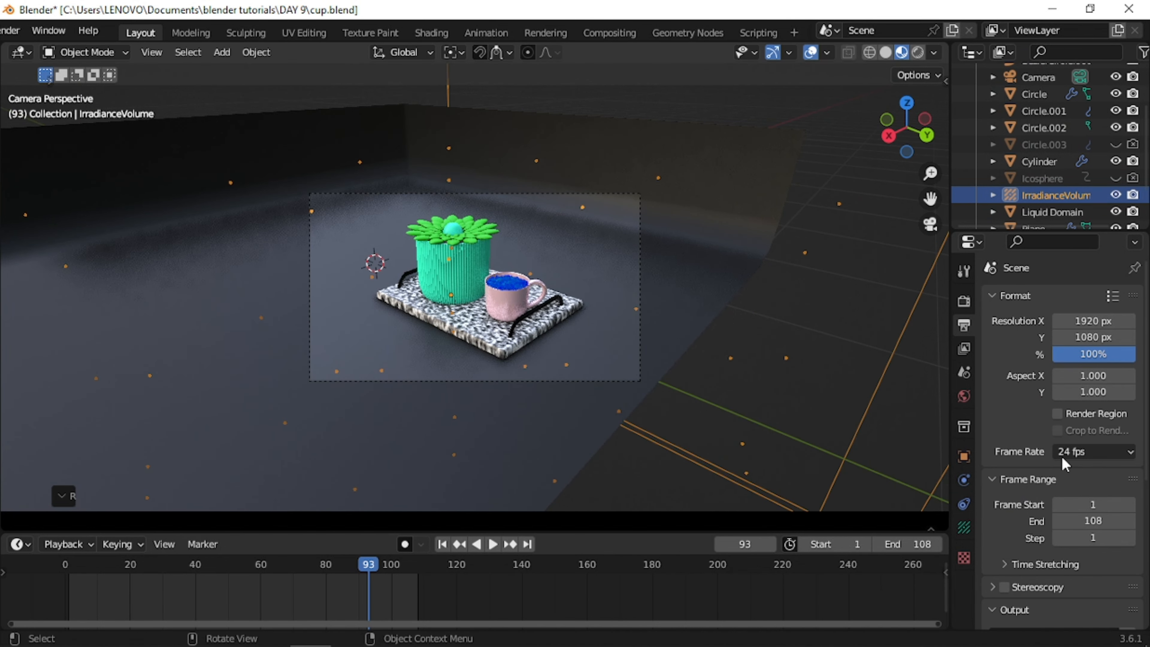
# Step: Bake the indirect lighting for the scene from the Eevee render settings
pyautogui.click(964, 301)
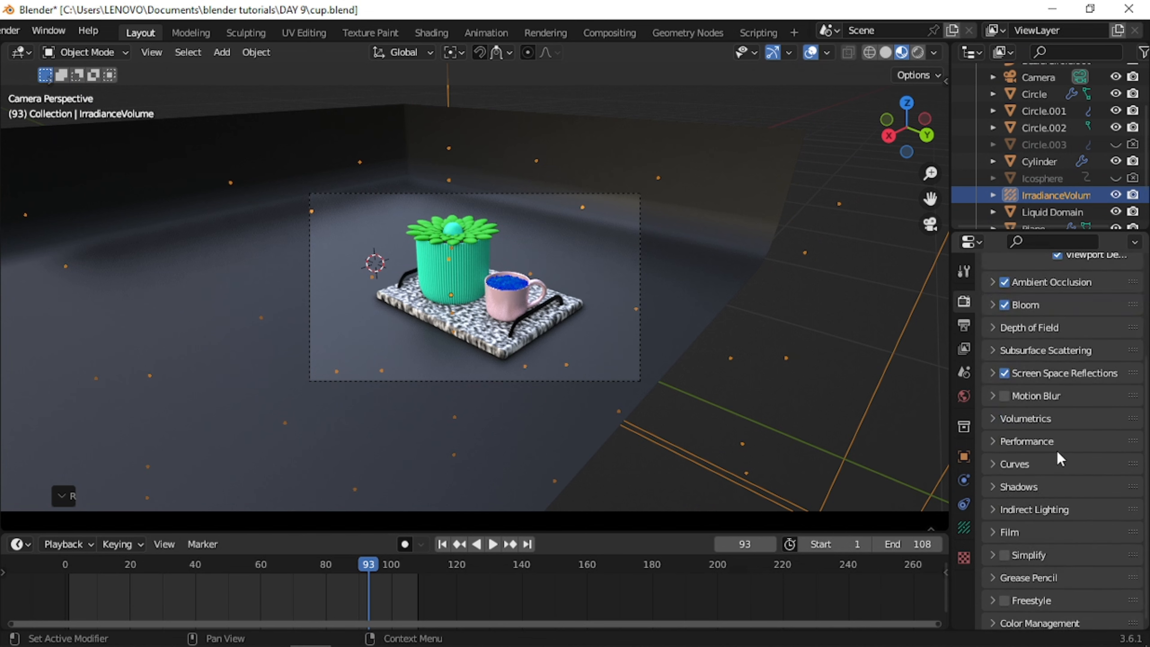
pyautogui.click(1012, 511)
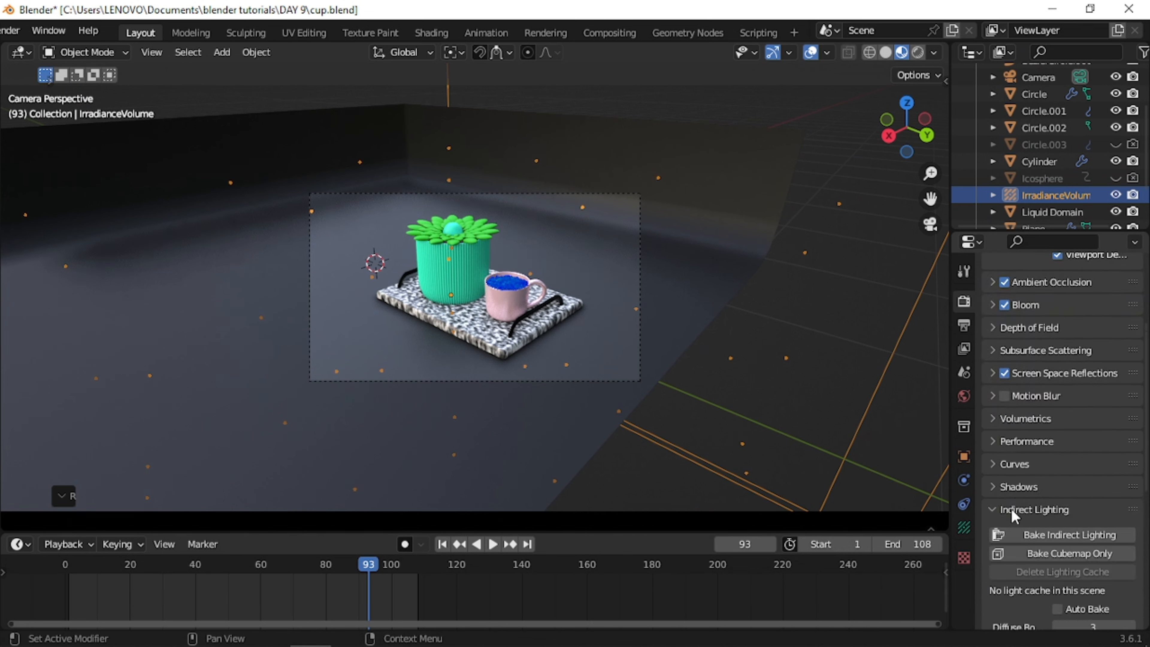
pyautogui.click(1024, 534)
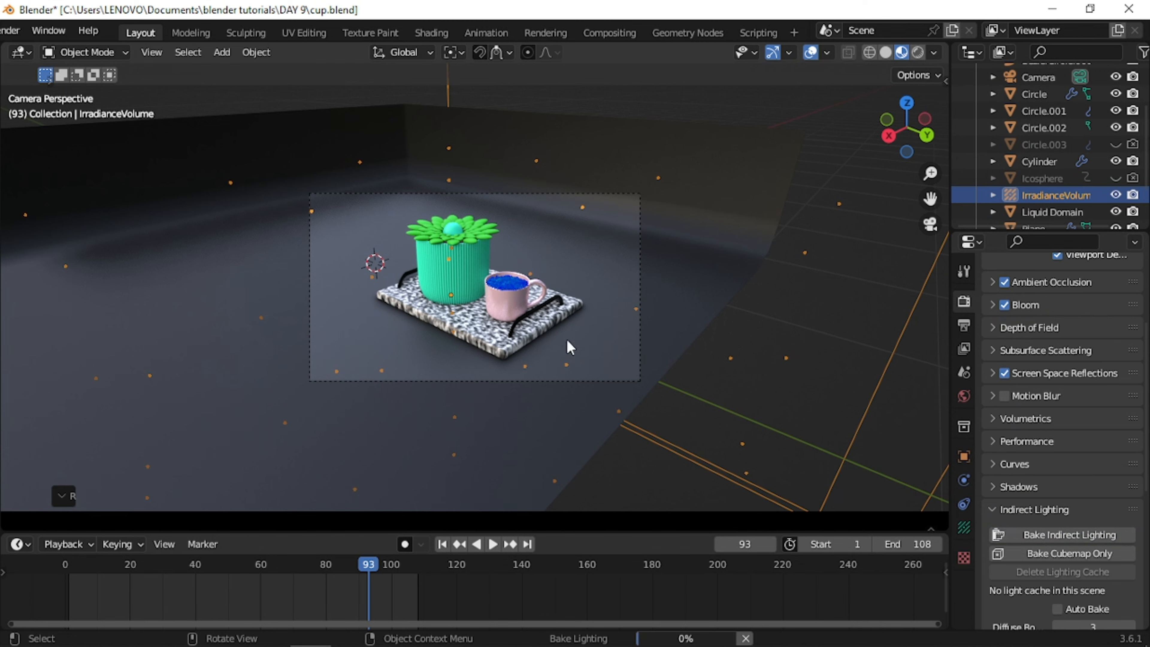
pyautogui.scroll(5, 570, 347)
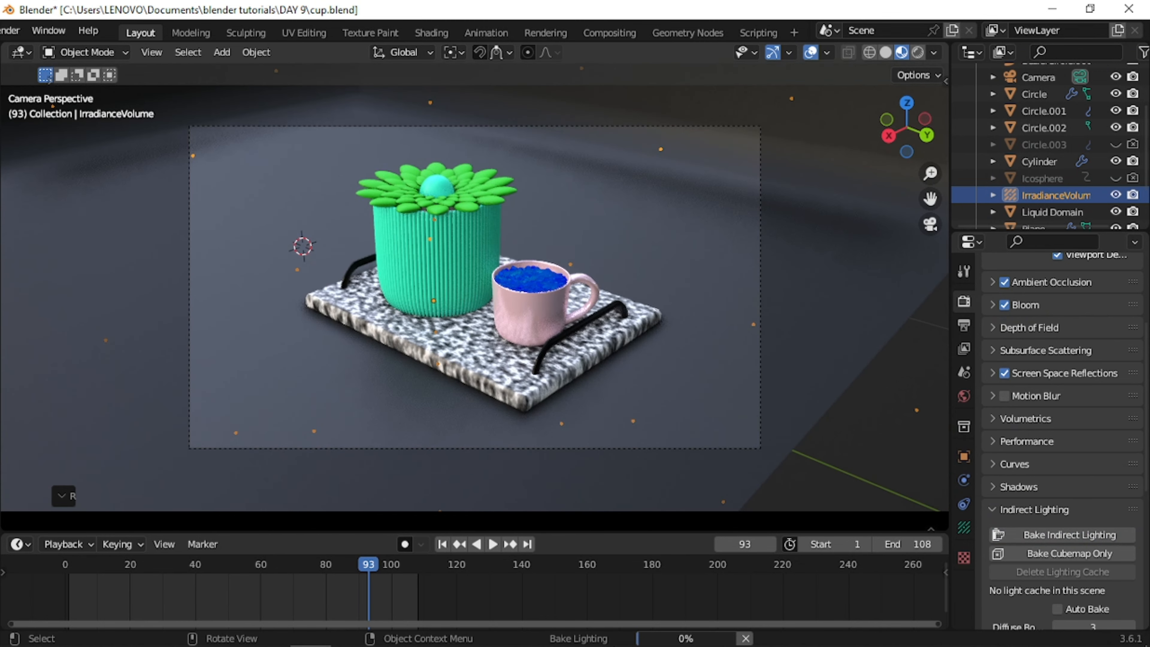
pyautogui.click(406, 636)
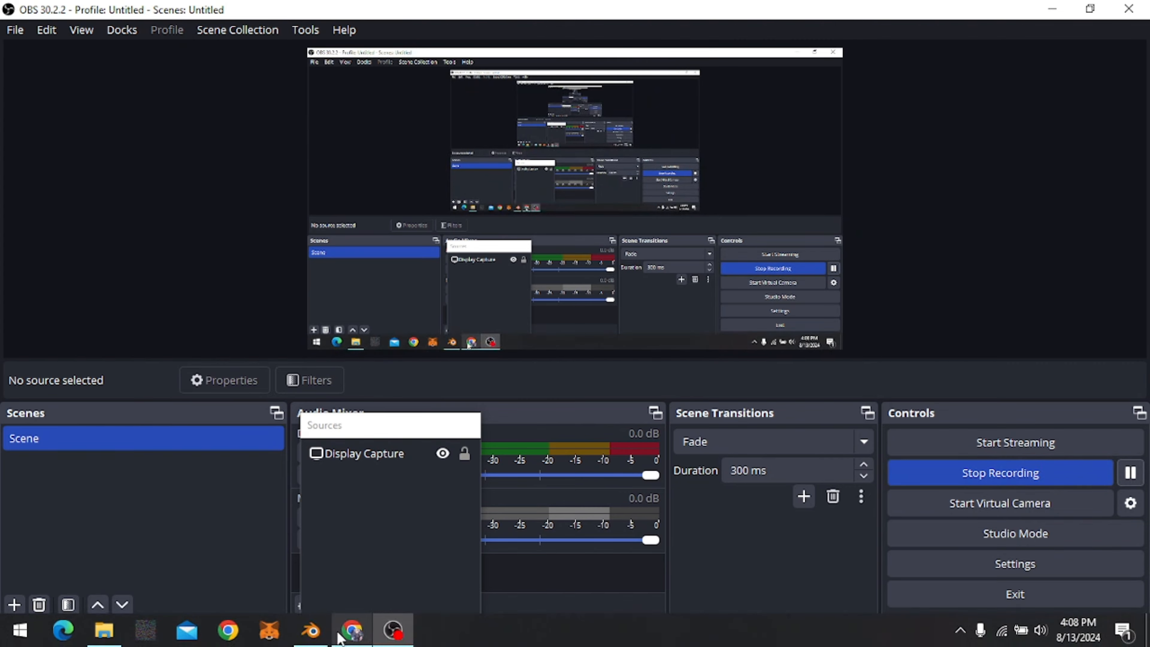
pyautogui.click(312, 633)
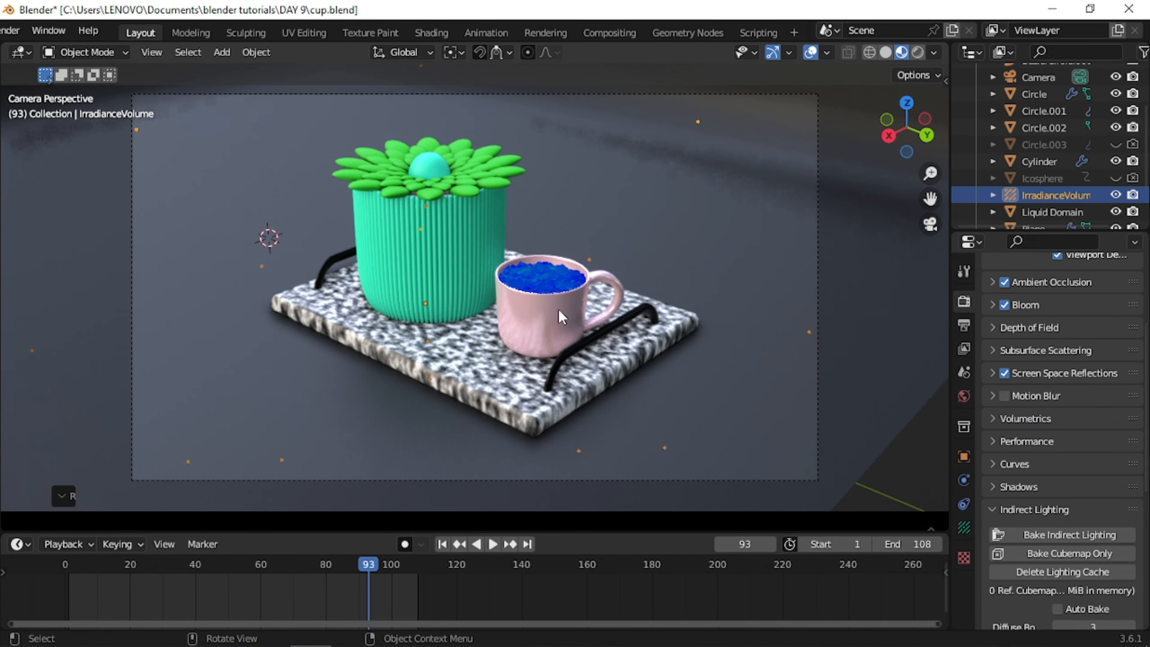
pyautogui.scroll(1, 566, 318)
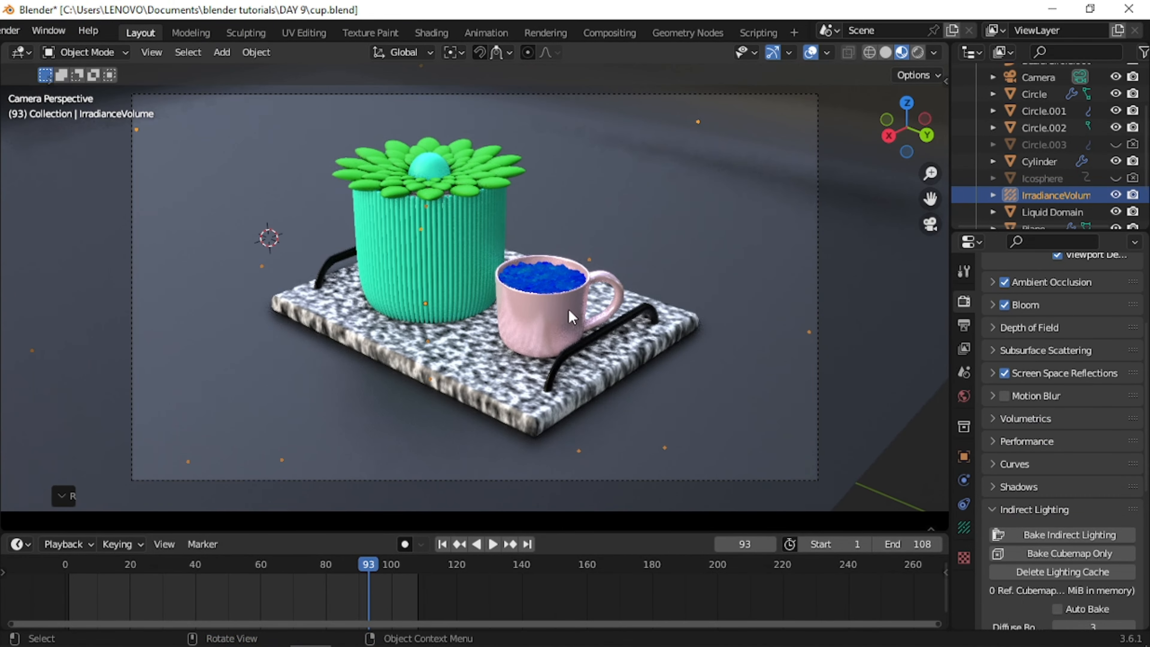
# Step: Display the scene in rendered shading, add a Spot light, and raise it about 1.2 m along Z
pyautogui.click(917, 53)
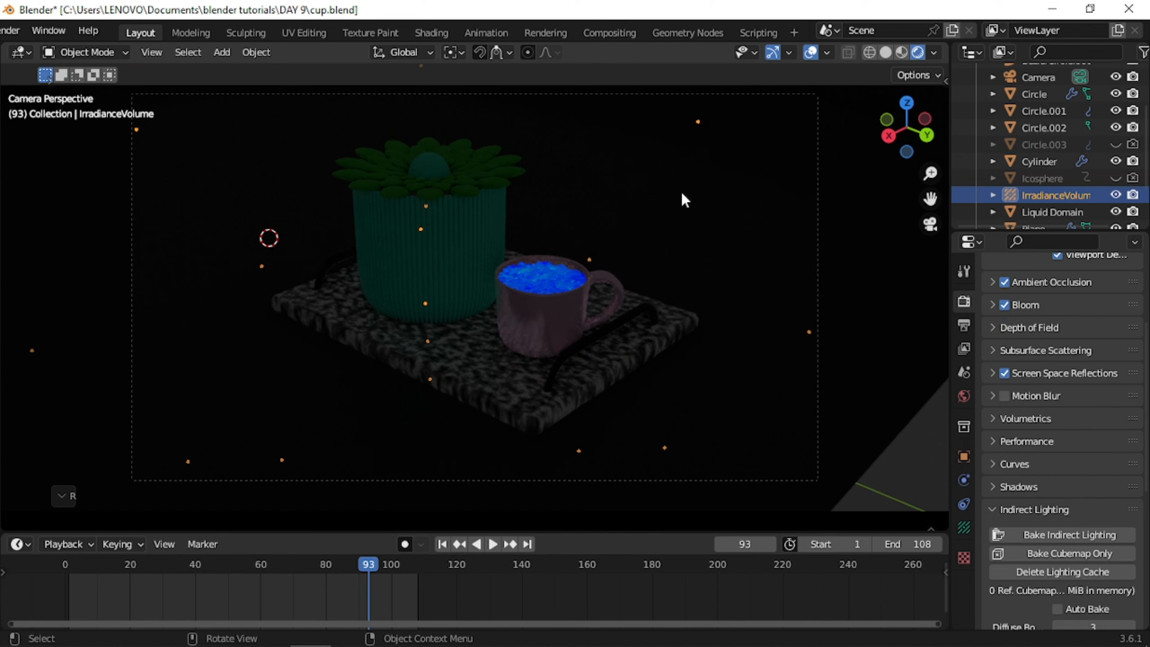
pyautogui.hotkey('shift', 'a')
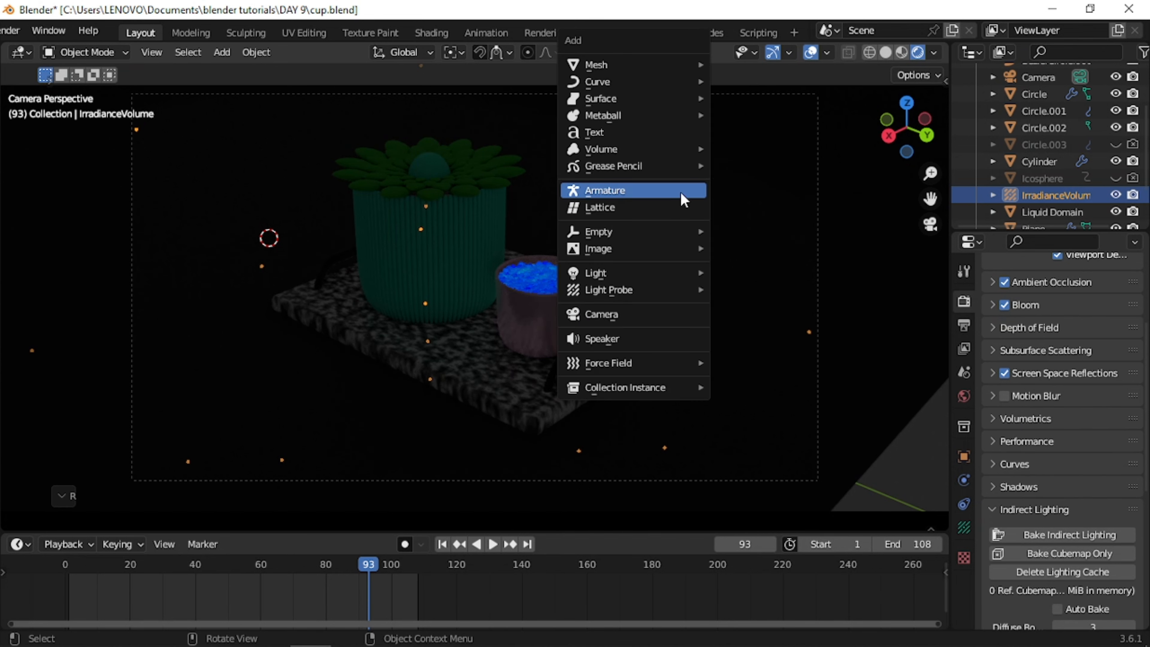
pyautogui.moveTo(679, 272)
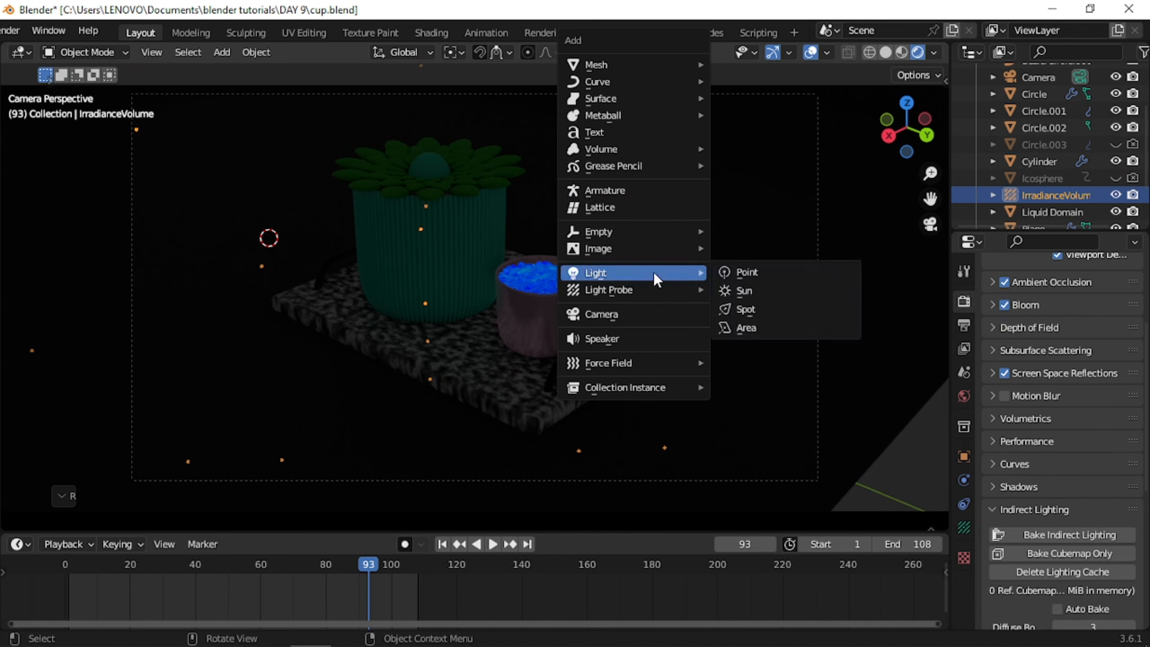
pyautogui.click(737, 294)
pyautogui.press('g')
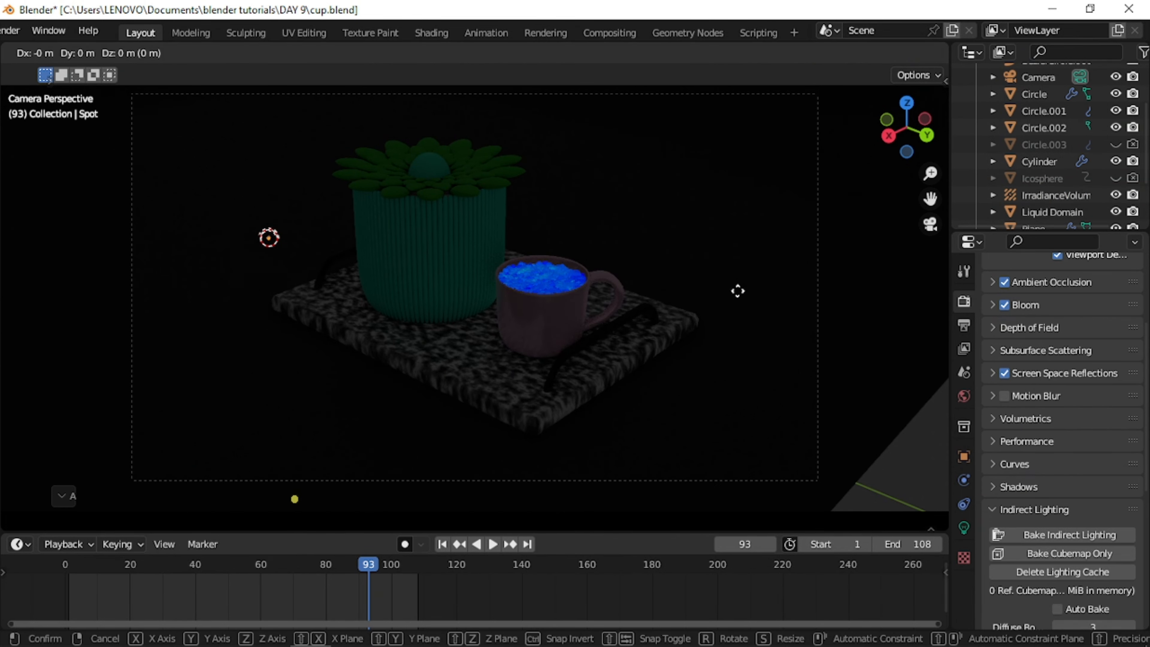
pyautogui.press('z')
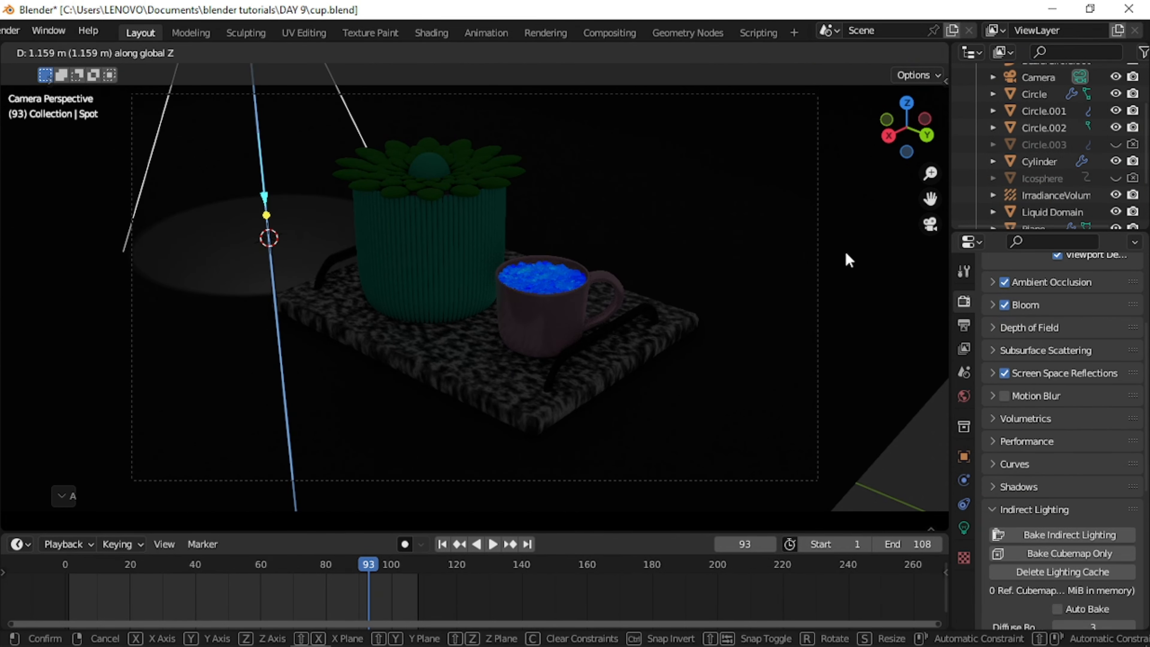
pyautogui.click(914, 105)
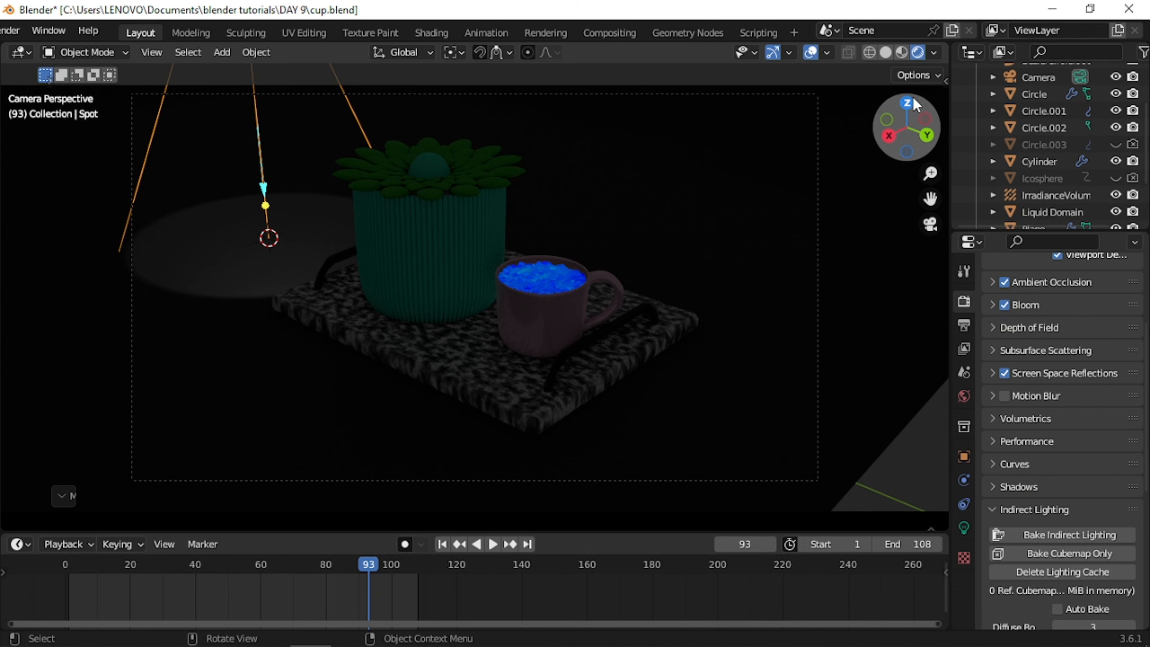
# Step: In top view, move the spot light along Y beyond the cup end of the tray and offset it along positive X
pyautogui.click(911, 103)
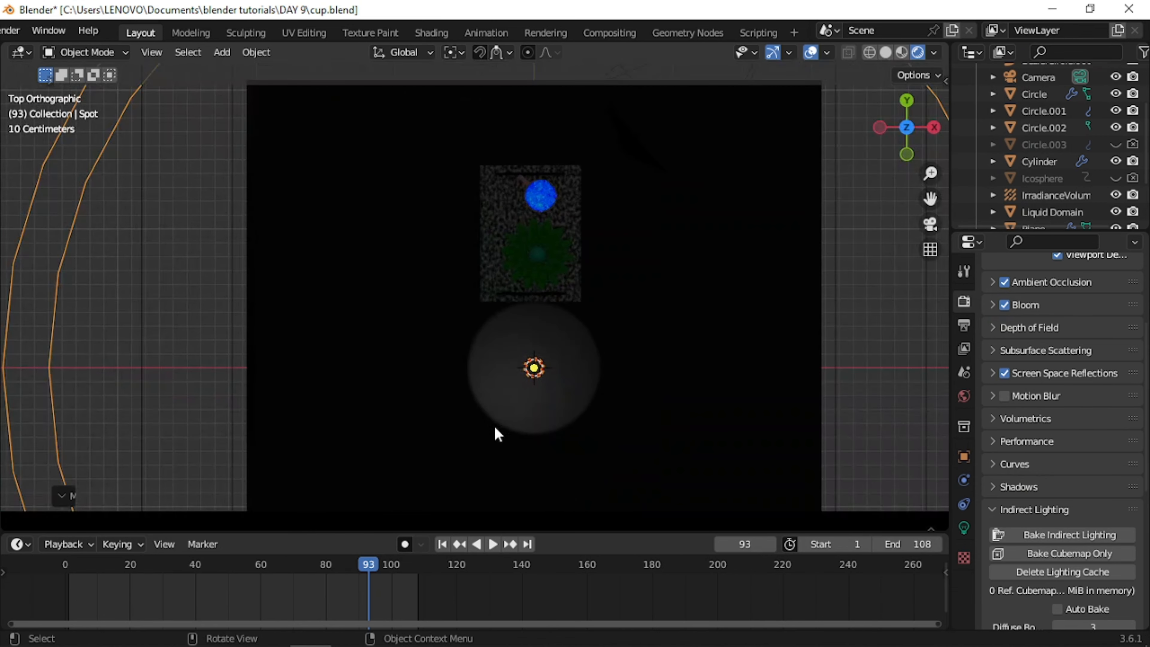
pyautogui.scroll(-2, 498, 434)
pyautogui.press('g')
pyautogui.press('y')
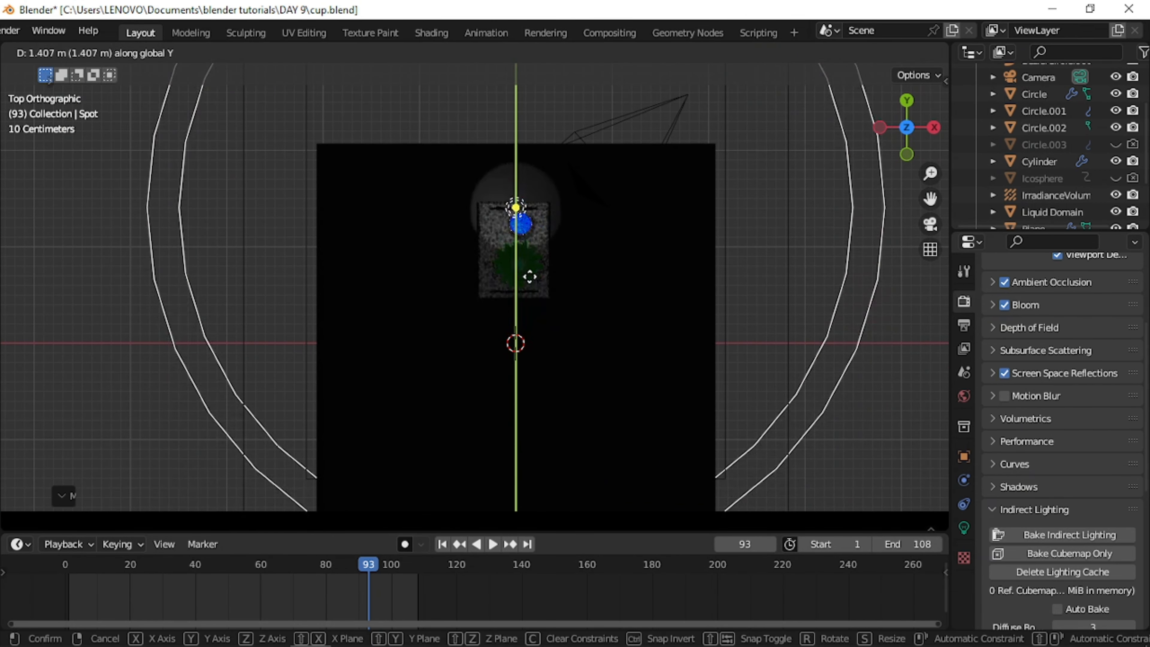
pyautogui.click(573, 114)
pyautogui.press('g')
pyautogui.press('x')
pyautogui.click(629, 114)
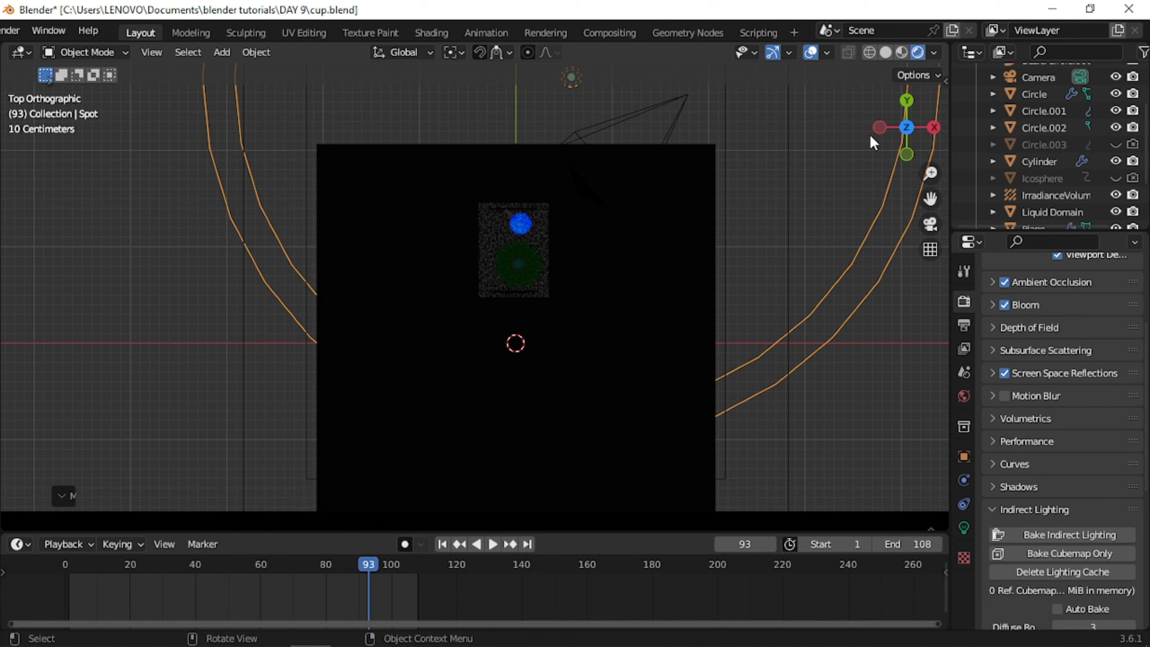
# Step: Aim the spot light's target point at the tray between the plant pot and the cup
pyautogui.click(932, 129)
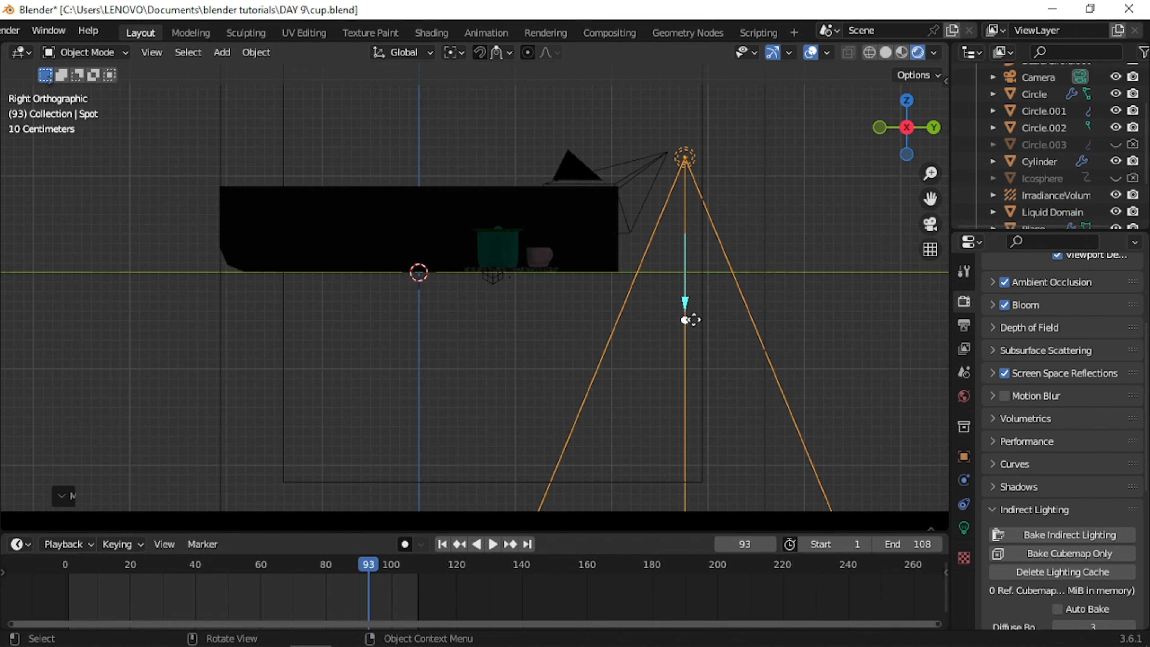
pyautogui.moveTo(685, 319); pyautogui.dragTo(528, 262)
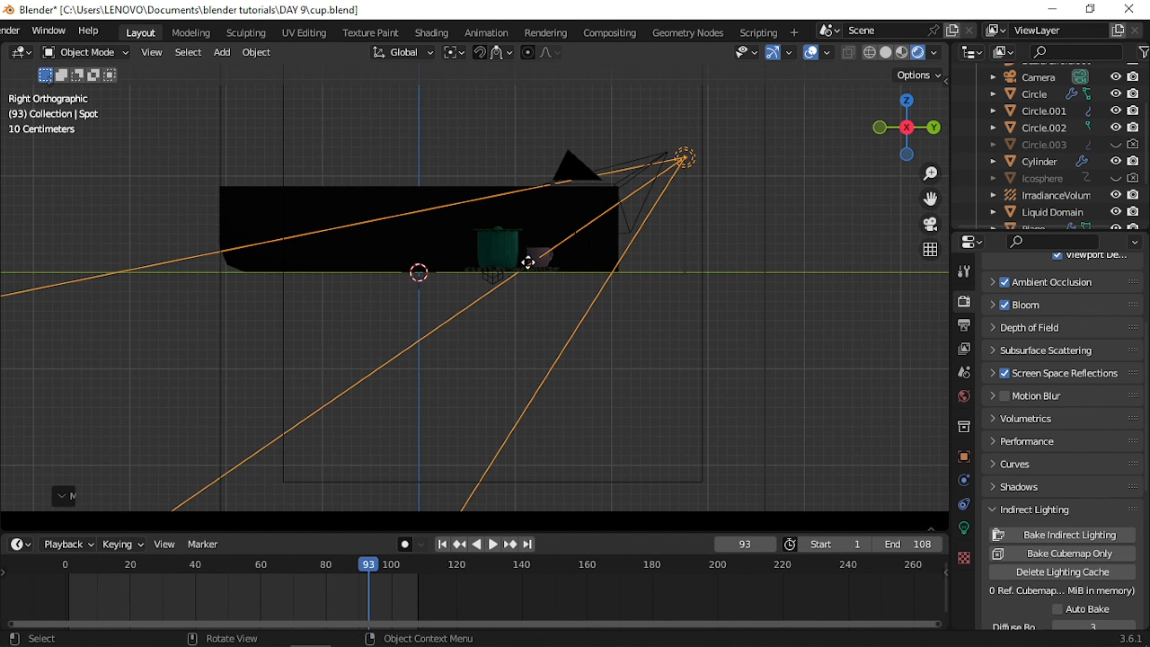
pyautogui.moveTo(528, 263); pyautogui.dragTo(543, 328, button='middle')
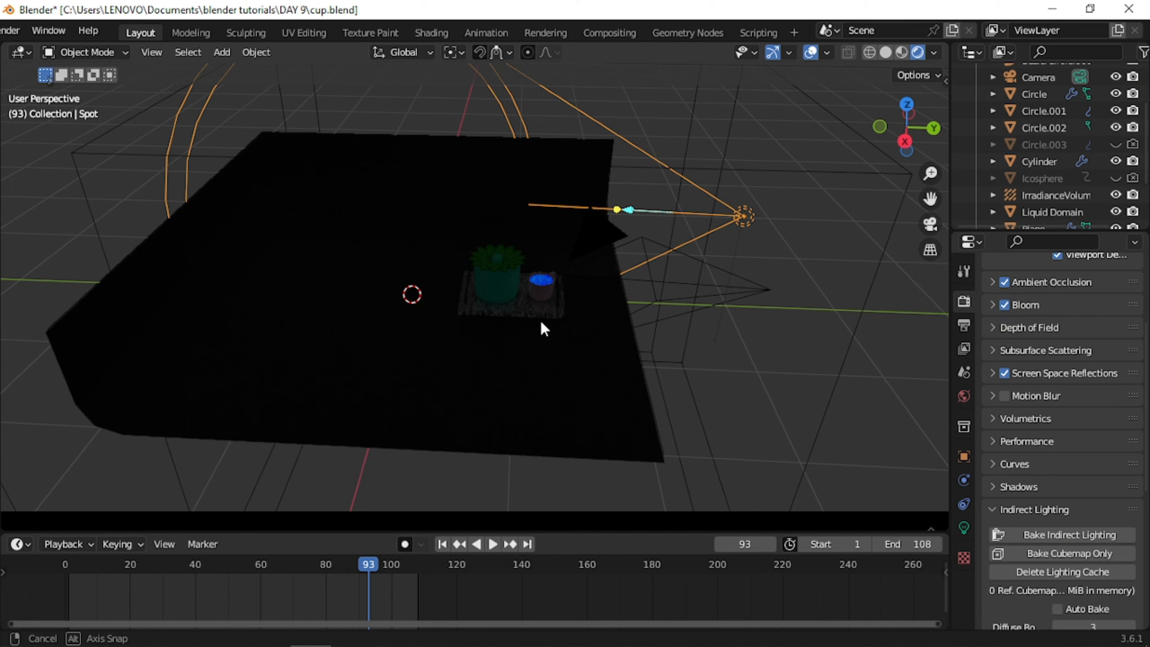
pyautogui.moveTo(616, 209); pyautogui.dragTo(521, 291)
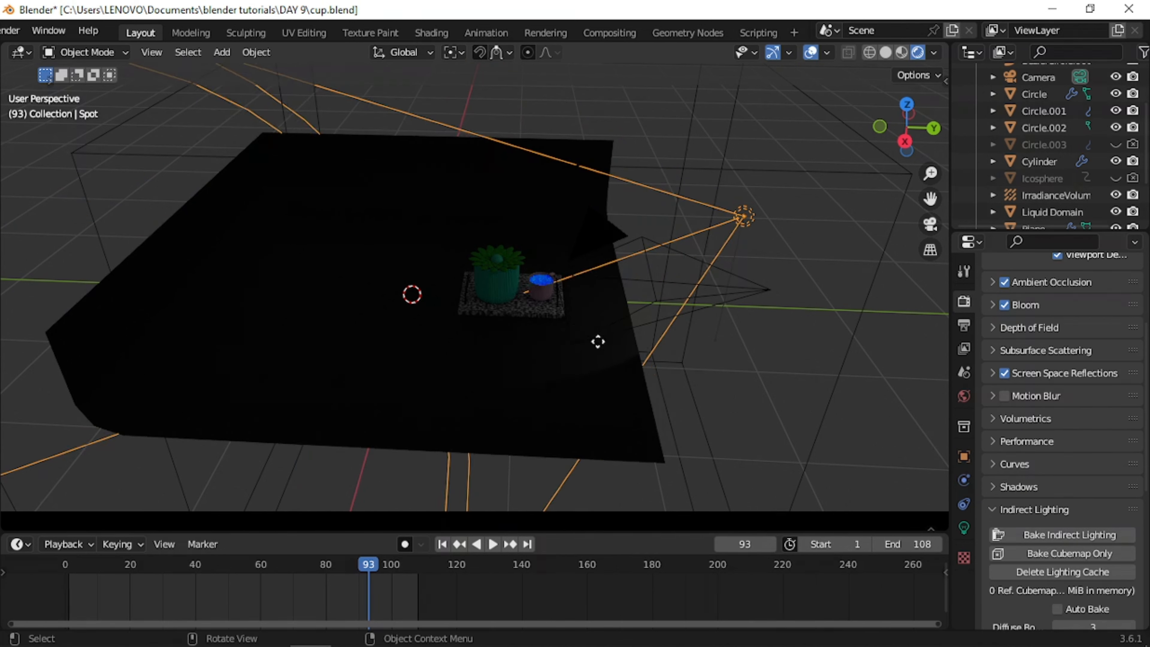
# Step: Set the spot light's power to 100 W and open its shadow settings
pyautogui.click(960, 525)
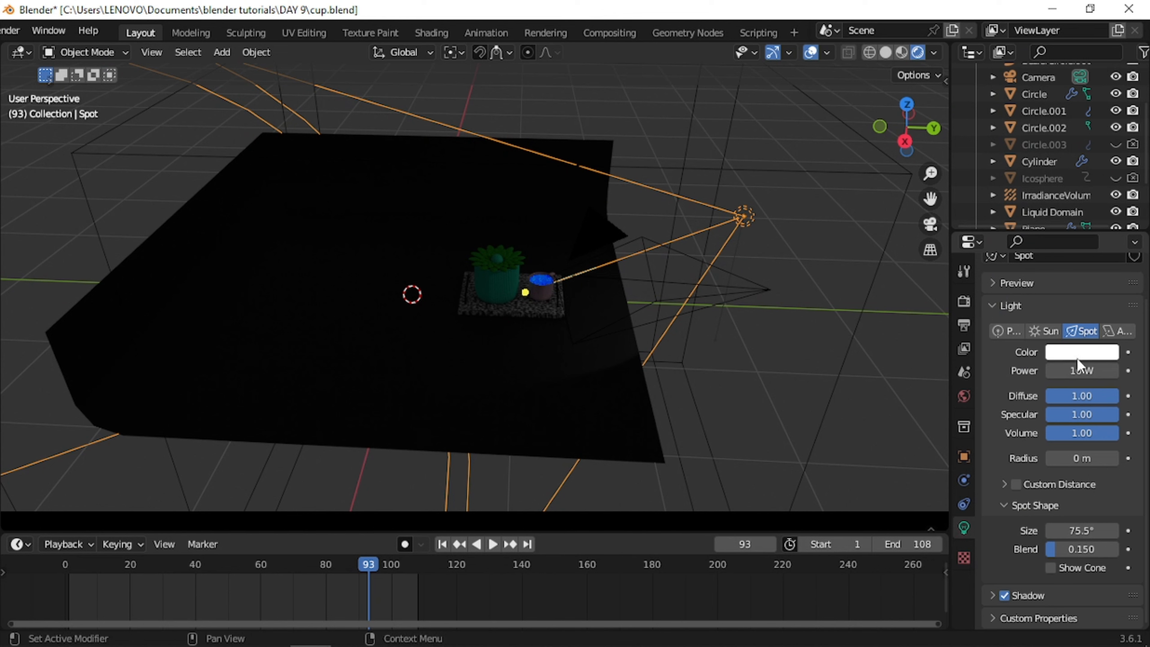
pyautogui.click(1079, 370)
pyautogui.write('100')
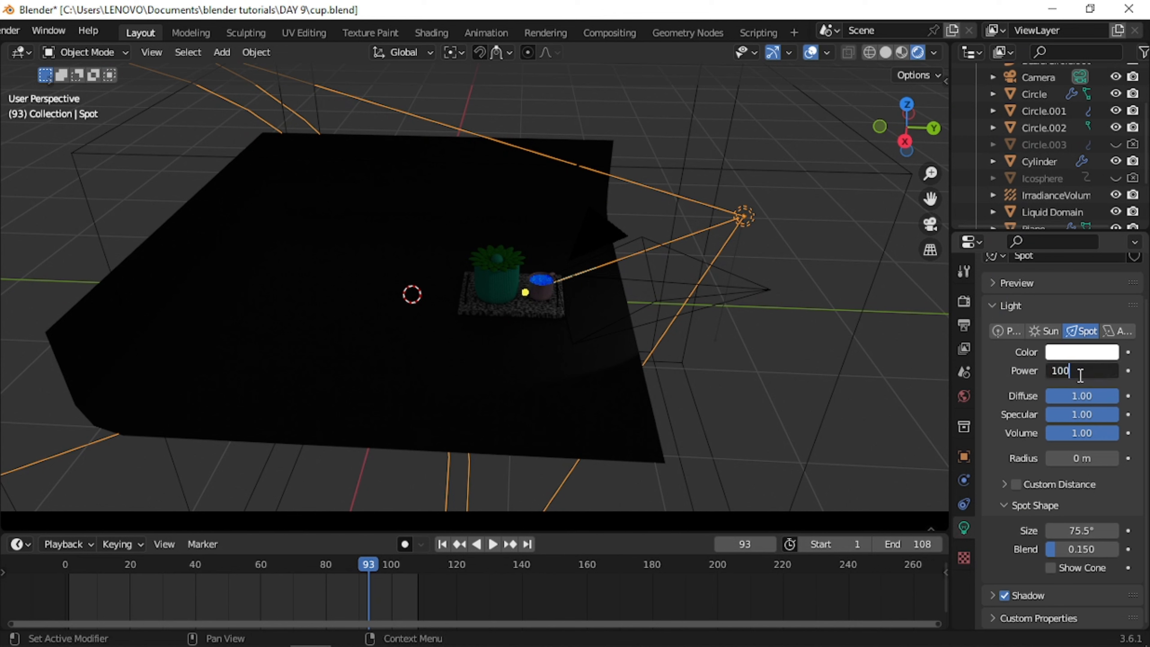
pyautogui.press('Return')
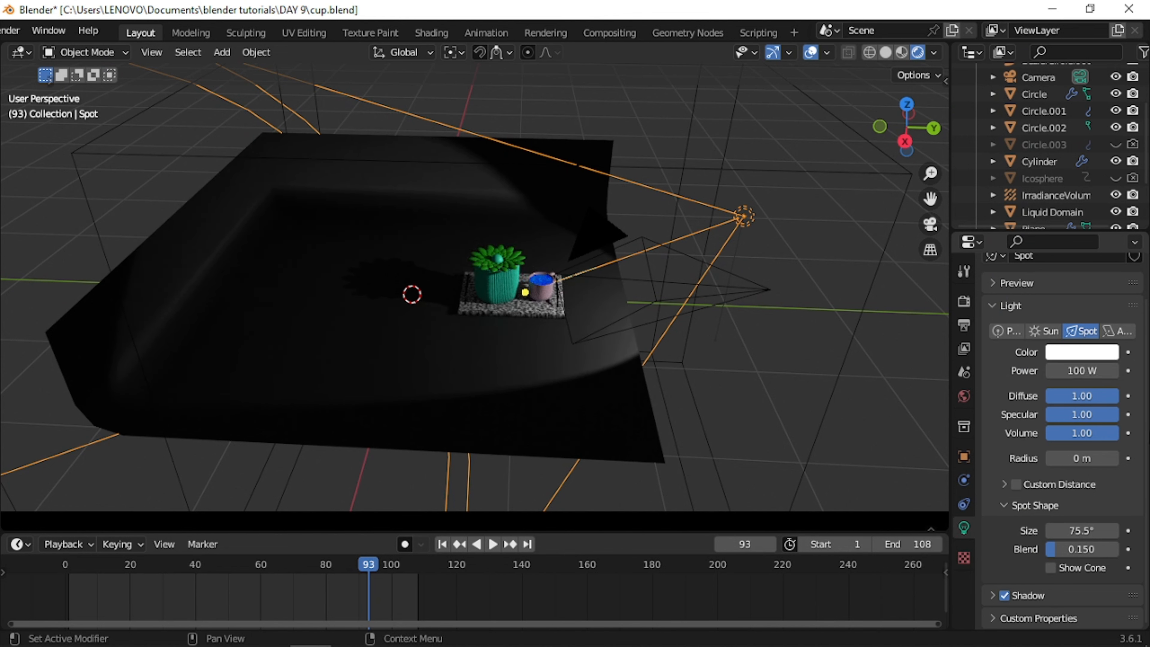
pyautogui.click(995, 596)
pyautogui.scroll(-3, 1025, 578)
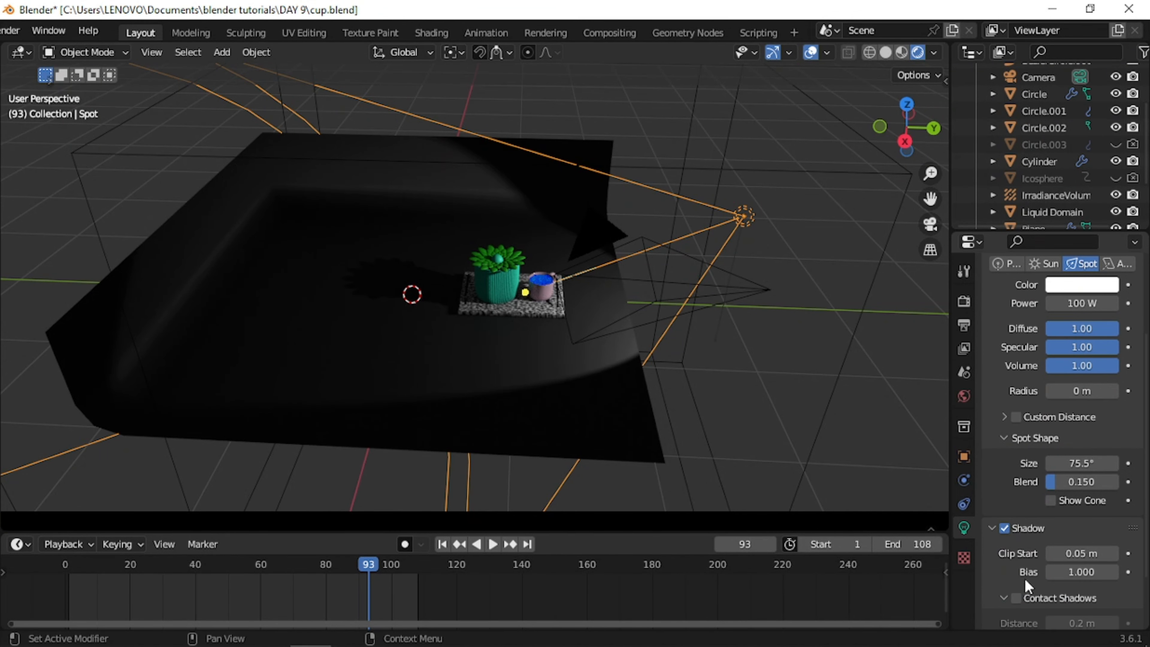
# Step: Enable contact shadows on the spot light and set its shadow bias to 0.3
pyautogui.click(1015, 598)
pyautogui.scroll(-2, 1068, 584)
pyautogui.click(1076, 538)
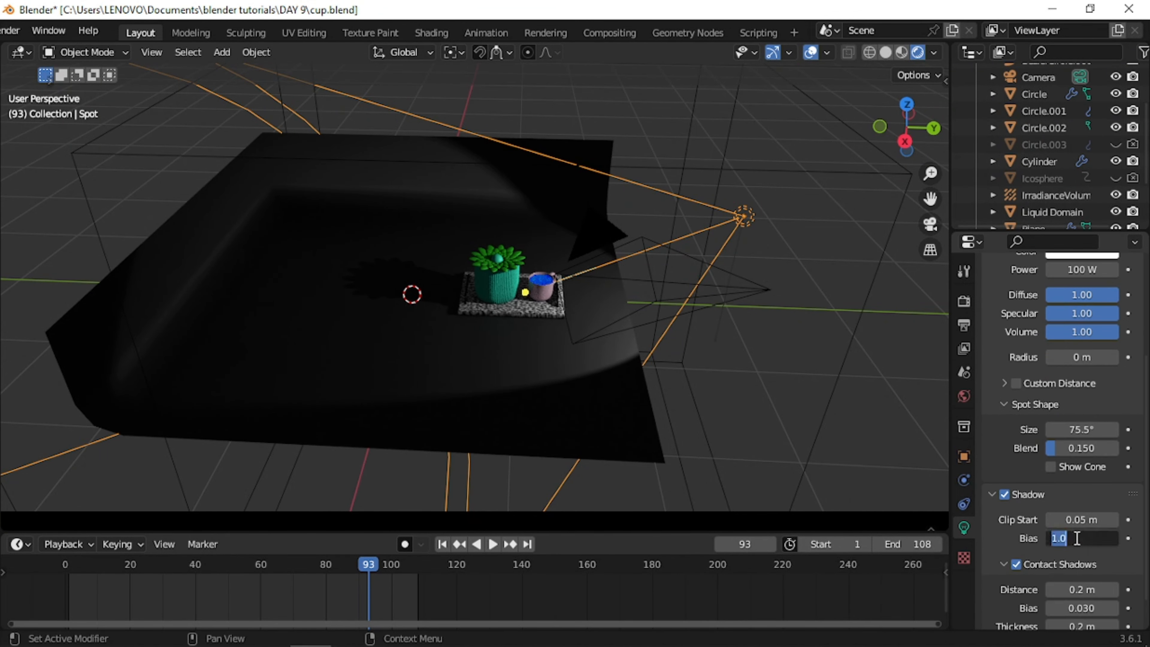
pyautogui.press('BackSpace')
pyautogui.write('0.3')
pyautogui.press('Return')
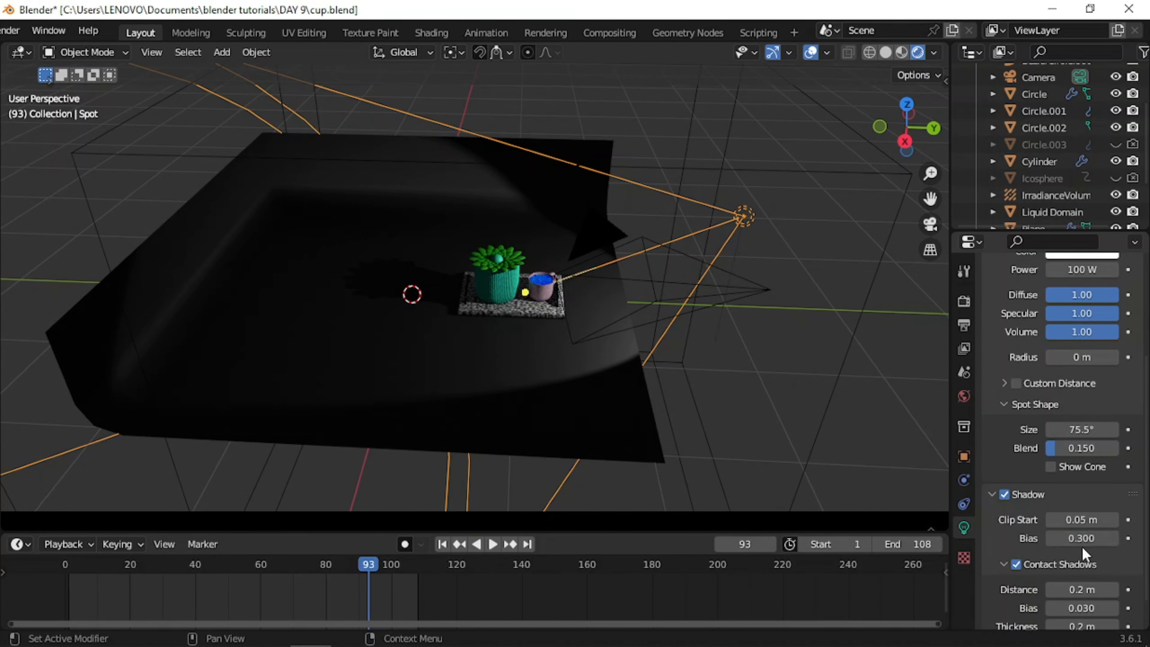
pyautogui.scroll(7, 1084, 439)
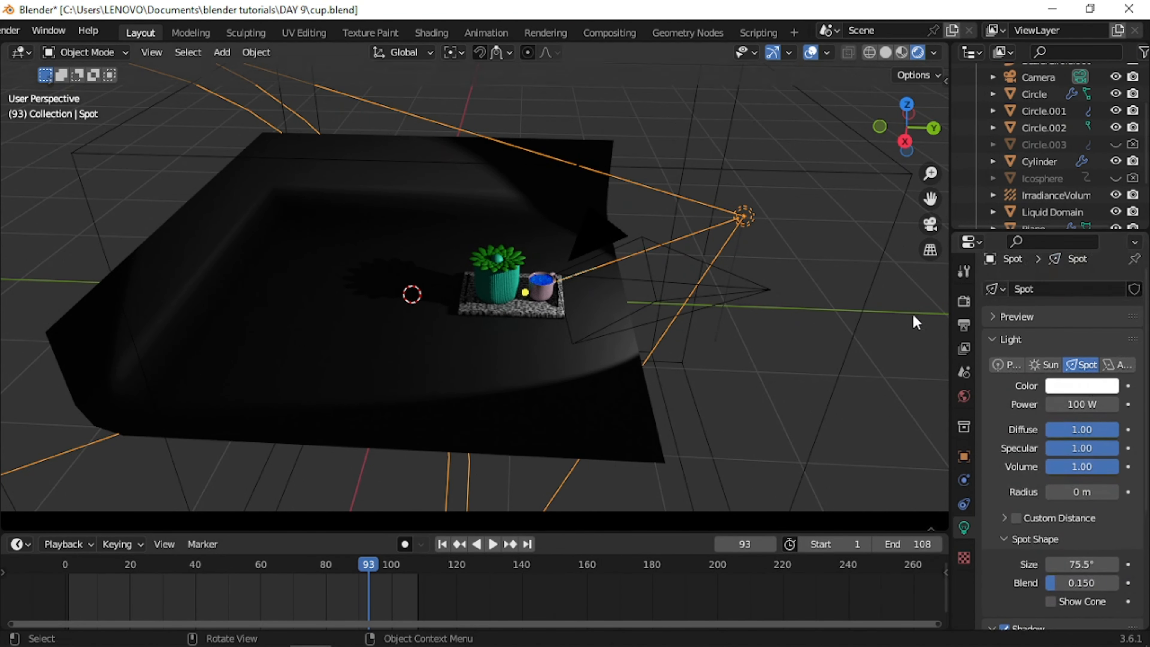
# Step: View the scene through the camera, add an Area light, and raise it along Z
pyautogui.click(929, 224)
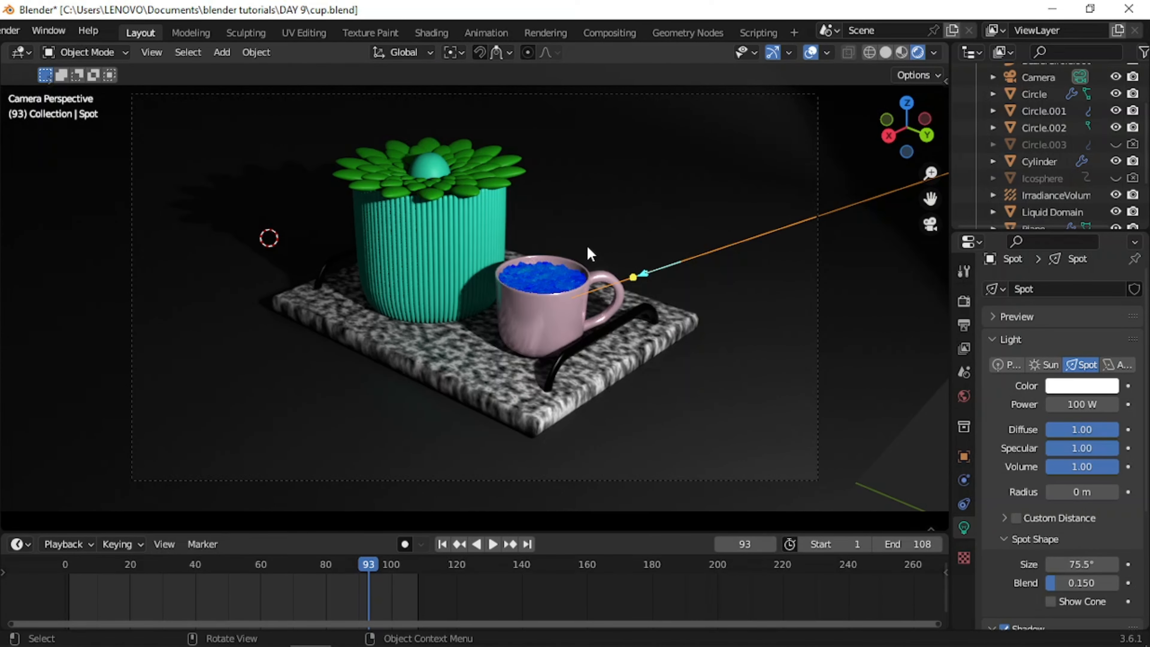
pyautogui.hotkey('shift', 'a')
pyautogui.click(565, 336)
pyautogui.press('g')
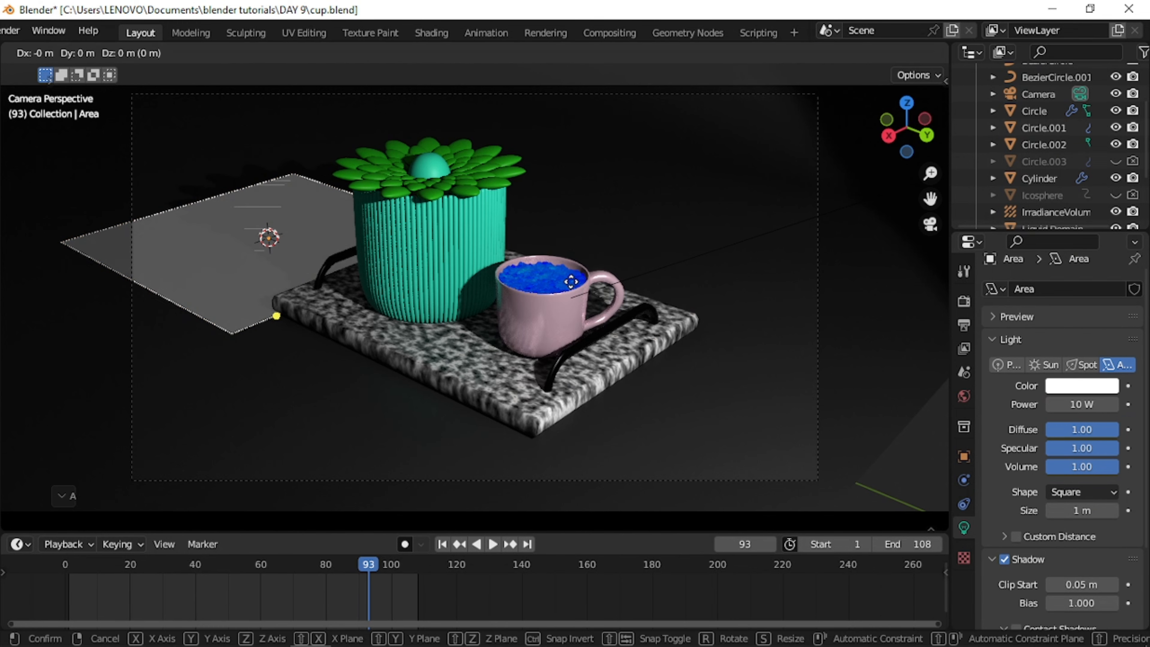
pyautogui.press('z')
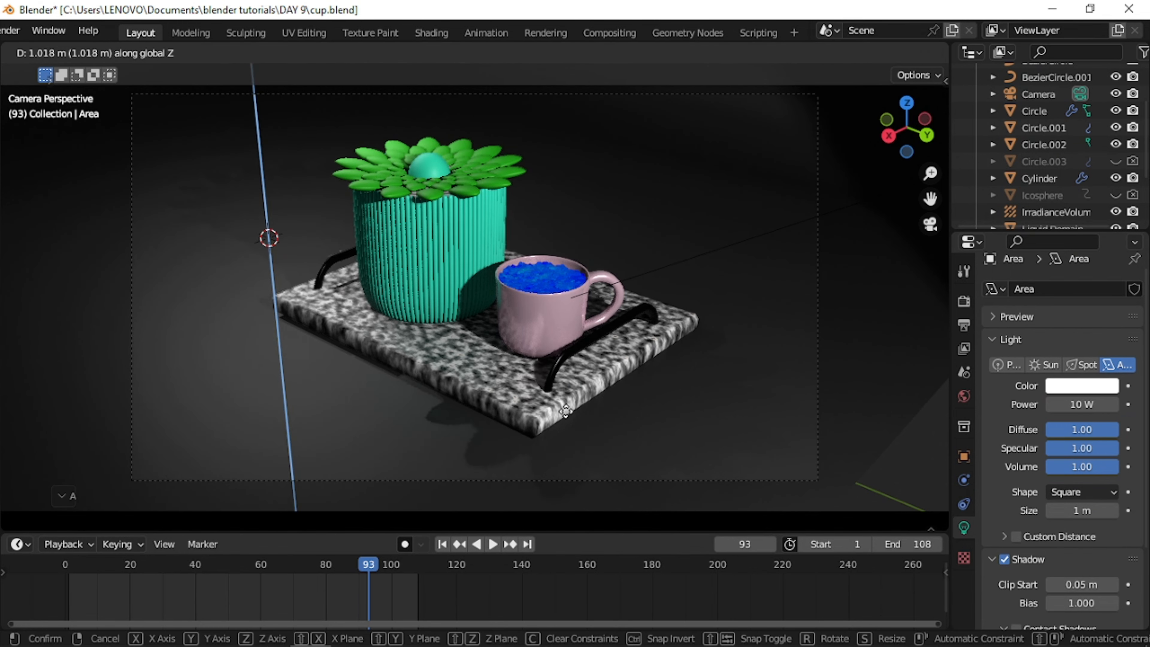
pyautogui.click(566, 386)
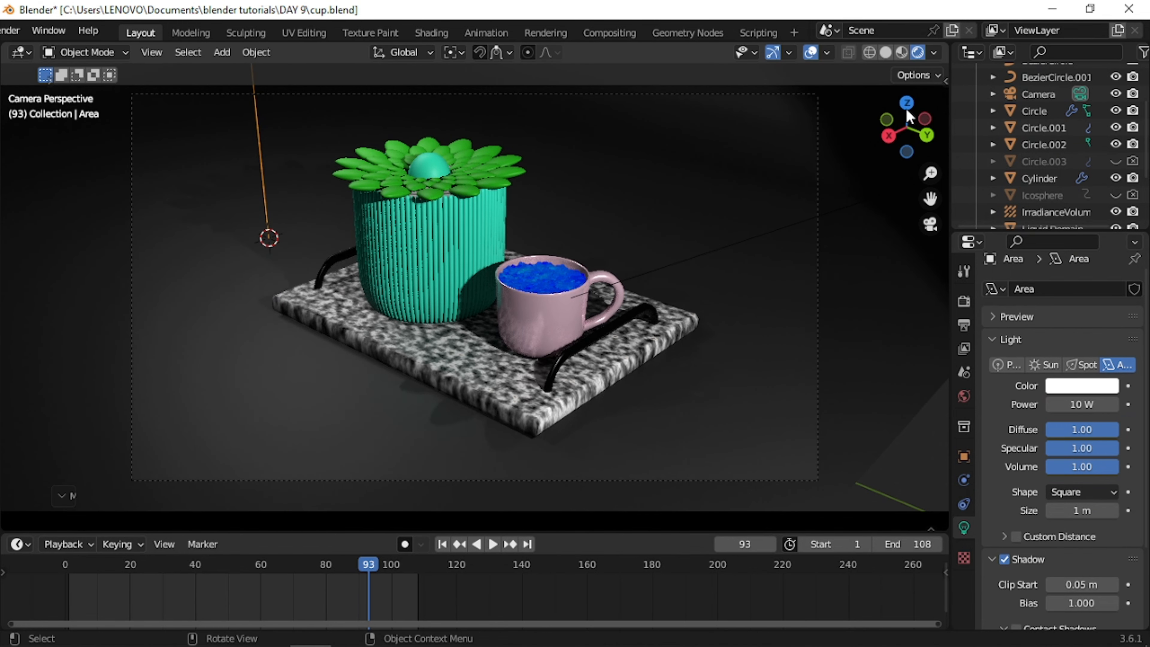
# Step: In top view, move the area light beyond the tray on the positive X side and rotate it about Y toward the tray
pyautogui.click(906, 102)
pyautogui.press('g')
pyautogui.click(839, 289)
pyautogui.moveTo(679, 363); pyautogui.dragTo(688, 254, button='middle')
pyautogui.press('r')
pyautogui.press('y')
# Step: Set the area light's power to 100 W, with contact shadows enabled and a shadow bias of 0.3
pyautogui.doubleClick(1081, 404)
pyautogui.write('100')
pyautogui.hotkey('shift', 'a')
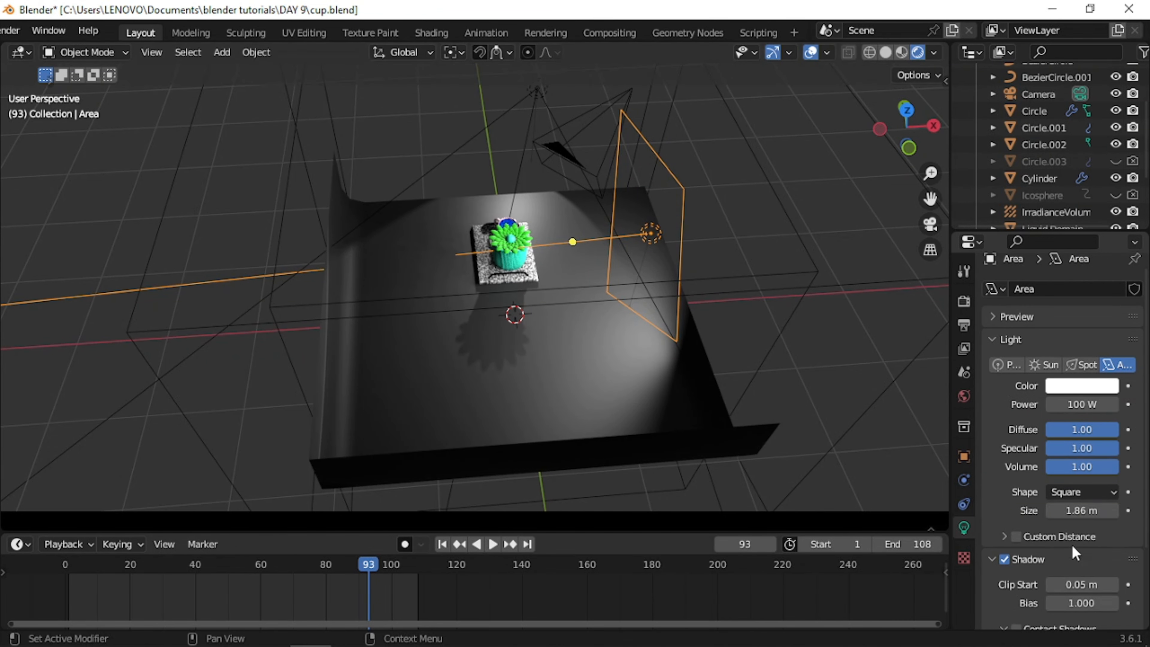
pyautogui.scroll(-2, 1009, 599)
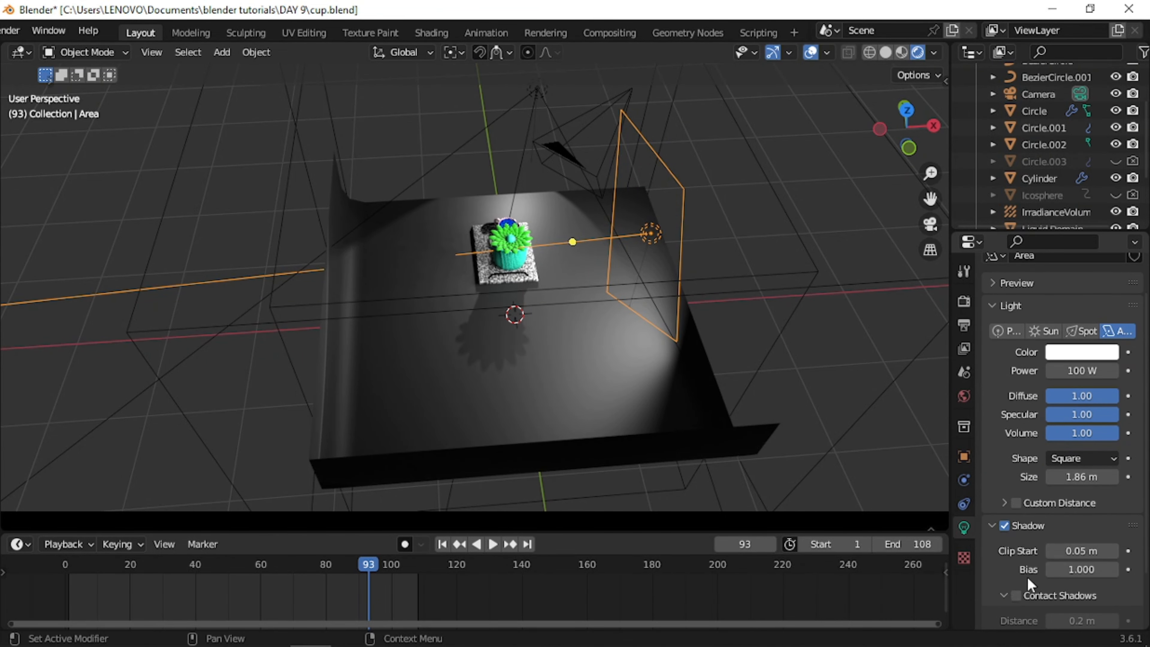
pyautogui.click(1016, 595)
pyautogui.doubleClick(1085, 569)
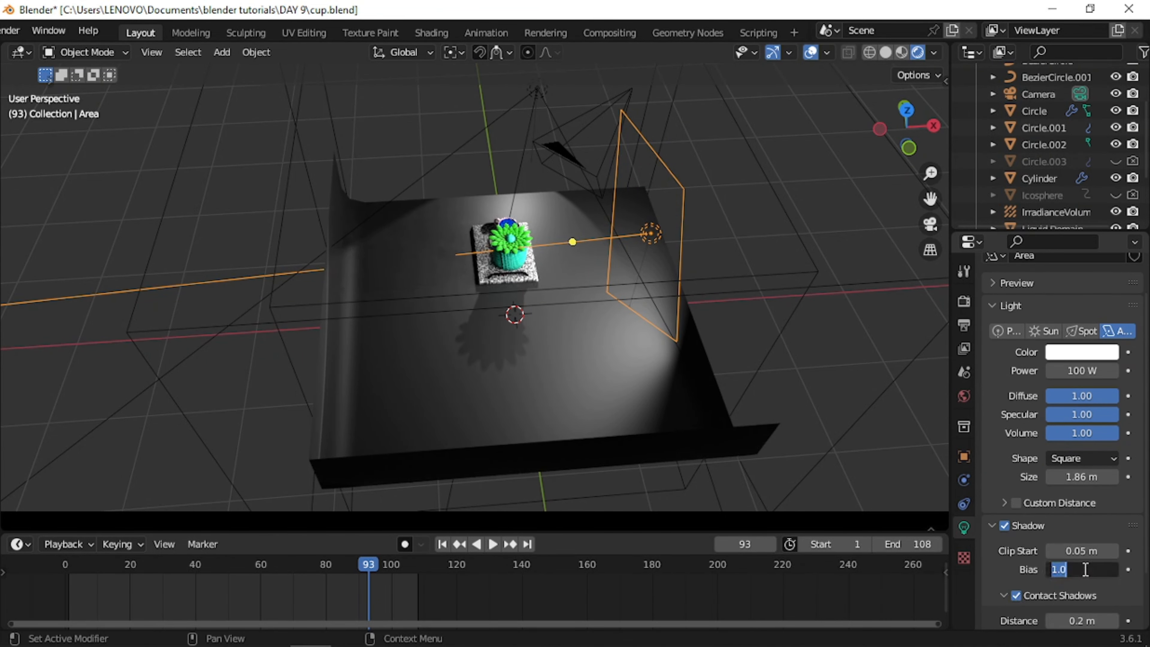
pyautogui.write('0.3')
pyautogui.press('Return')
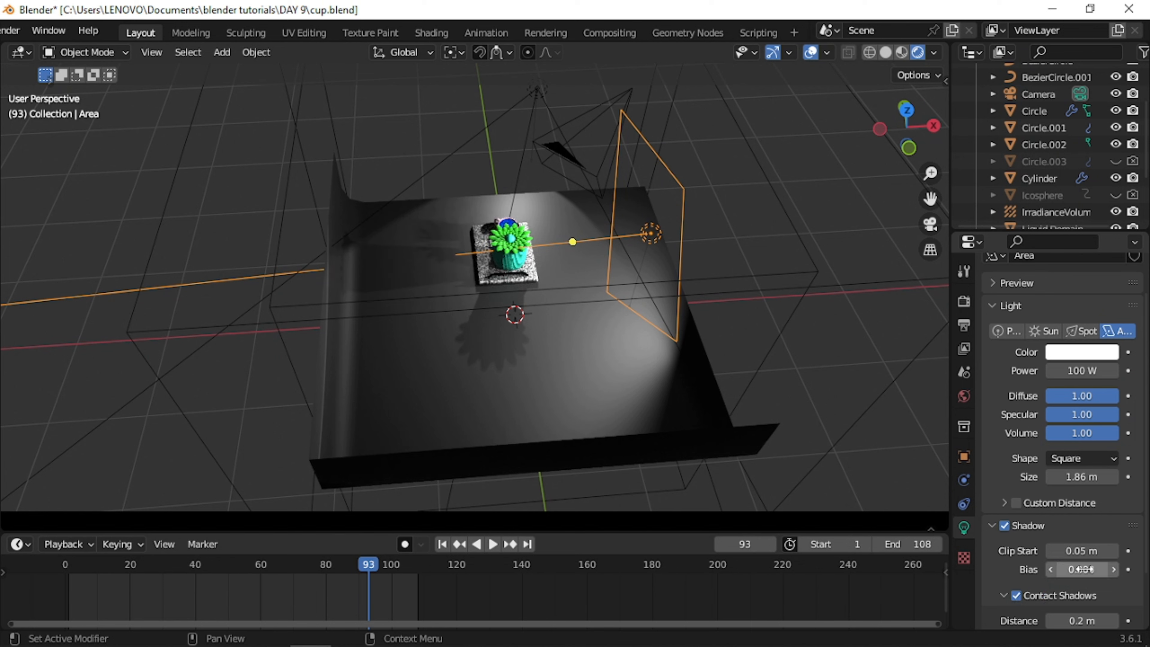
# Step: Add a second Area light, raise it along Z above the tray's height, and move it along negative X past the tray
pyautogui.hotkey('shift', 'a')
pyautogui.moveTo(516, 290)
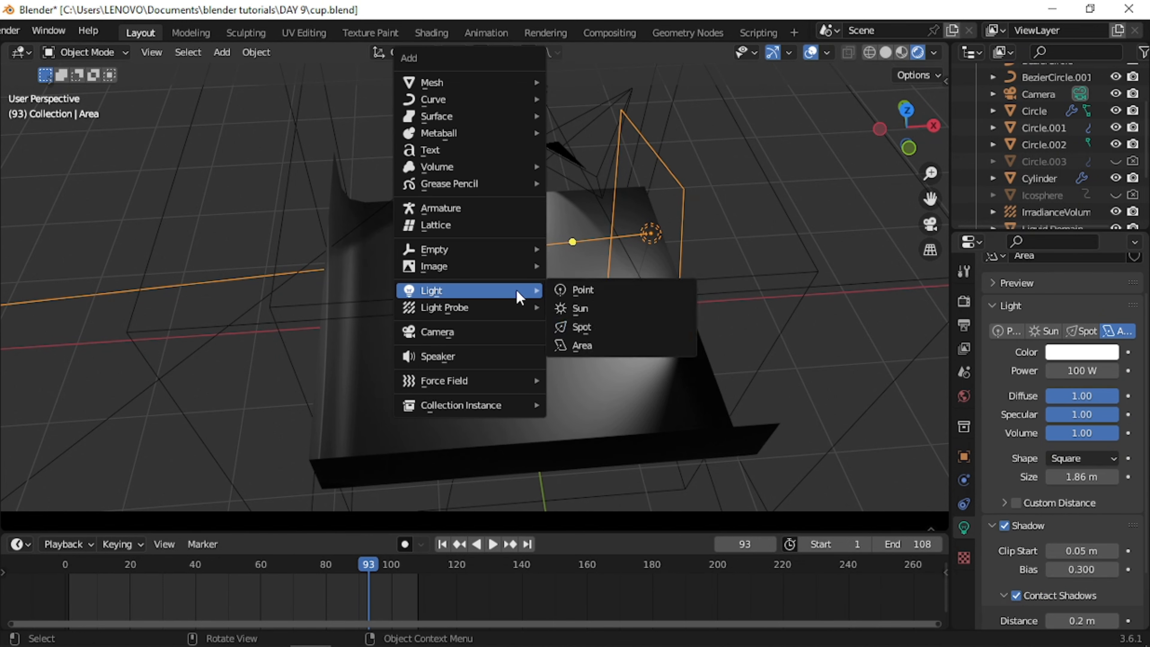
pyautogui.click(583, 345)
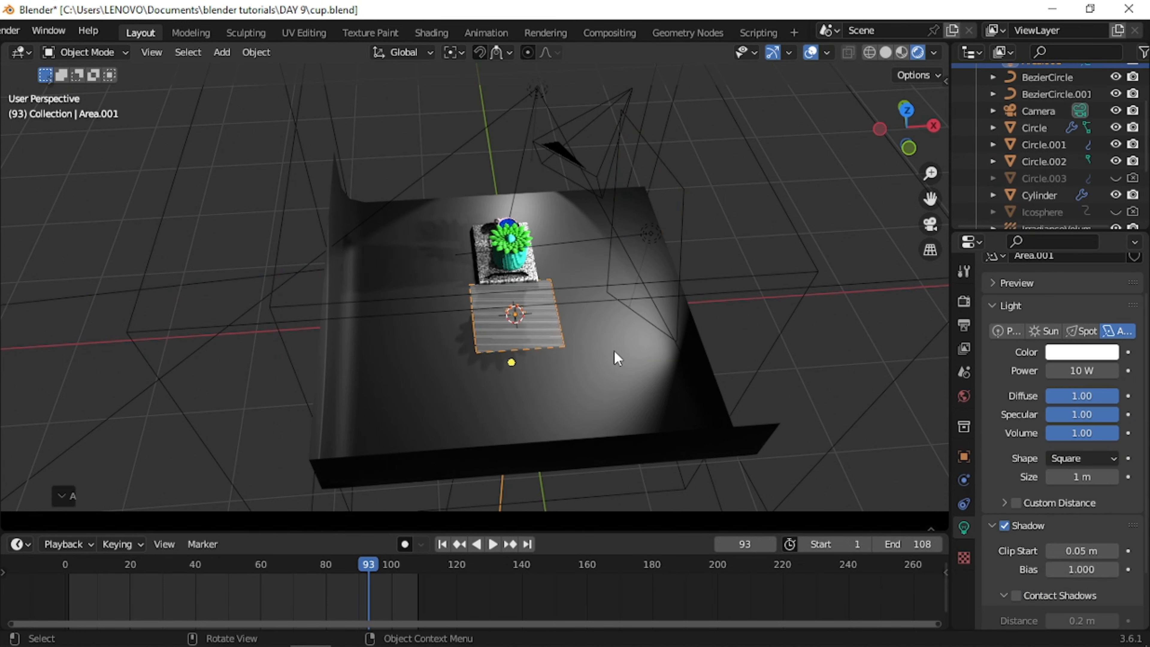
pyautogui.press('g')
pyautogui.press('z')
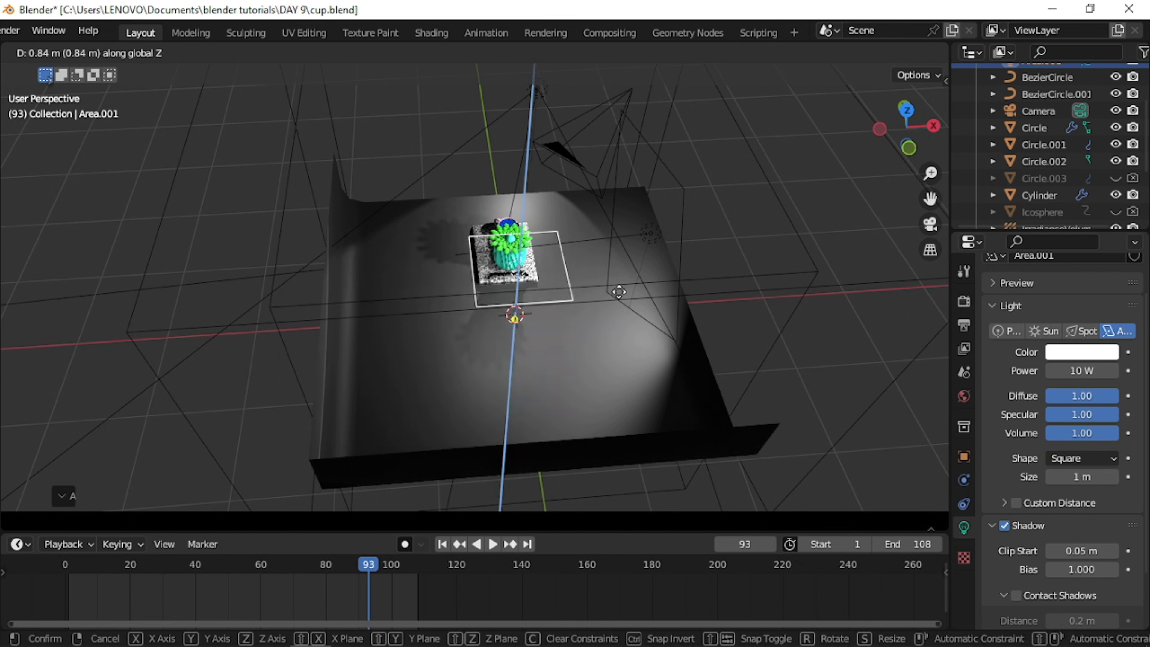
pyautogui.click(618, 268)
pyautogui.press('g')
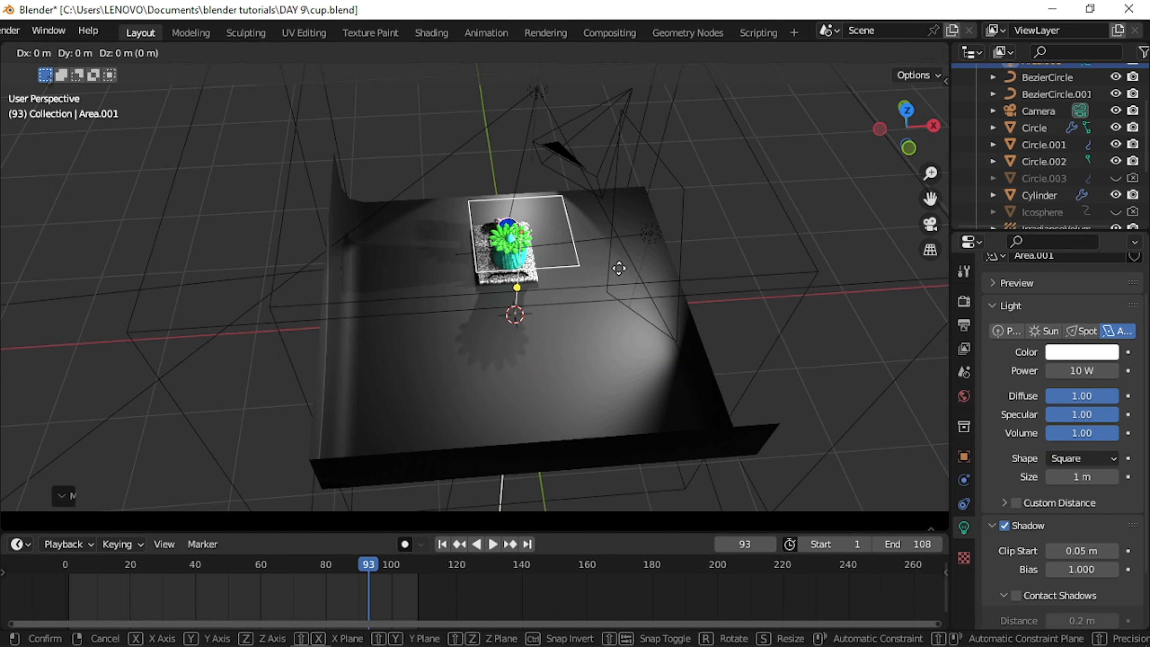
pyautogui.press('x')
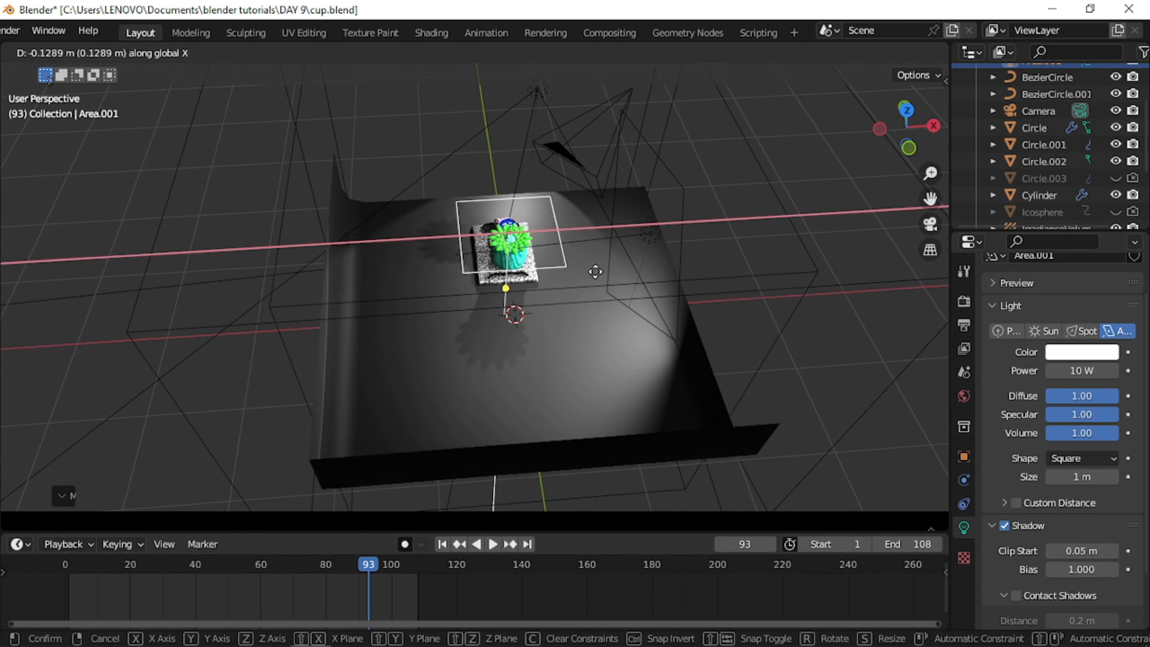
pyautogui.click(518, 272)
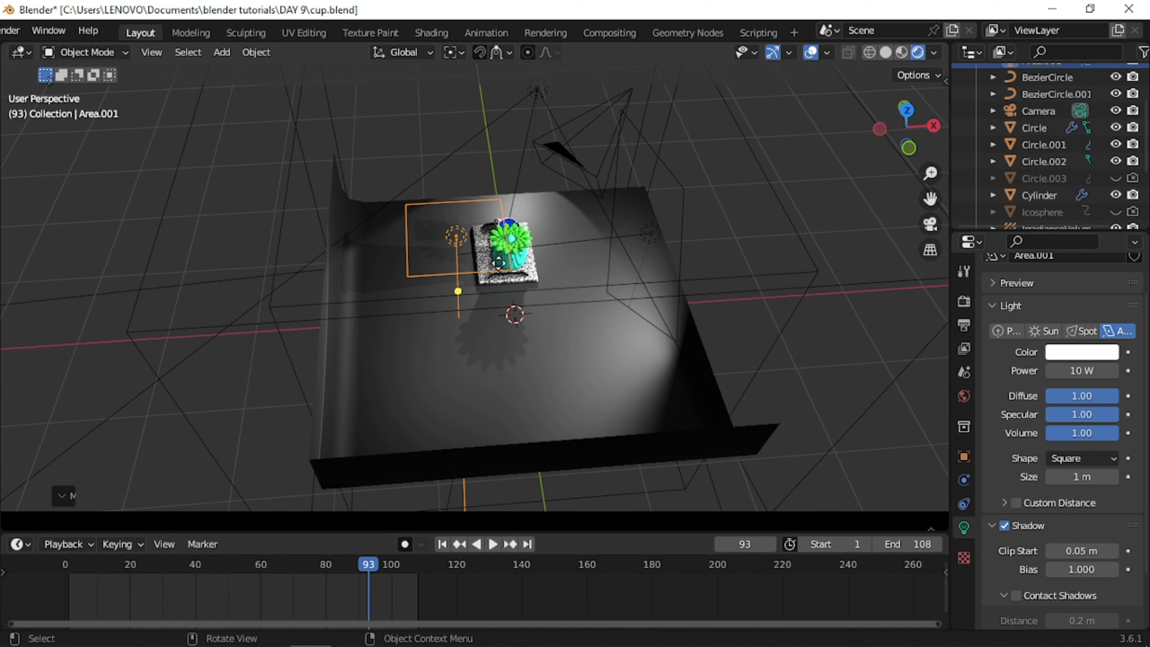
# Step: Resize the second area light to about 1.65 m and aim it at the plant pot on the tray
pyautogui.press('s')
pyautogui.click(462, 310)
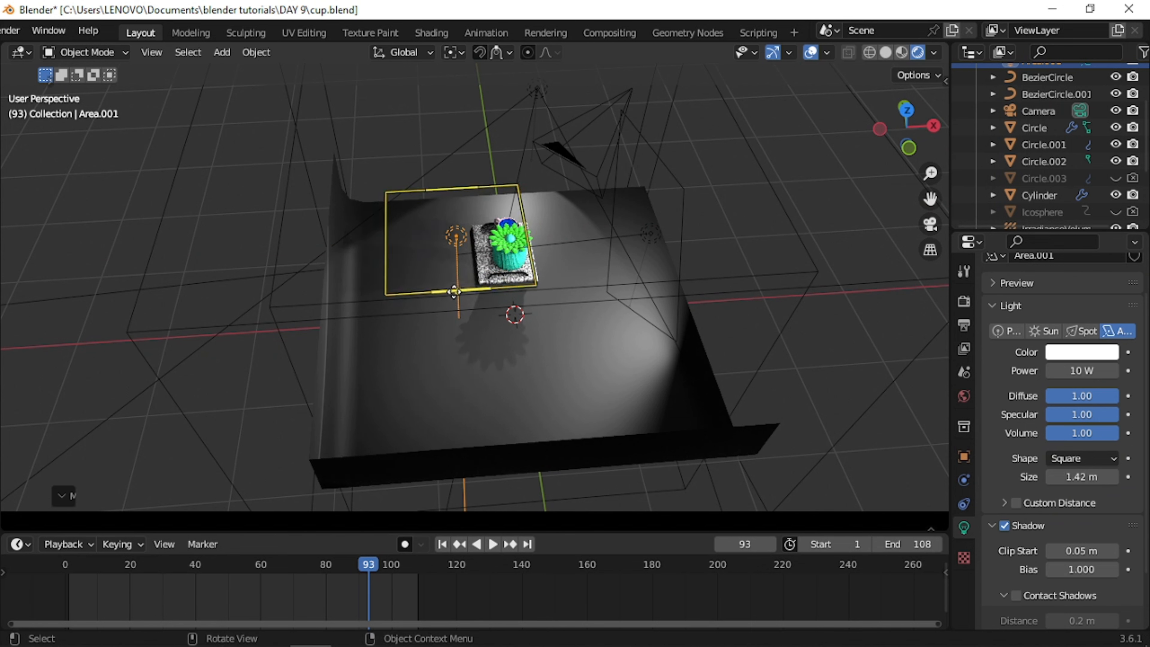
pyautogui.moveTo(462, 276); pyautogui.dragTo(487, 249)
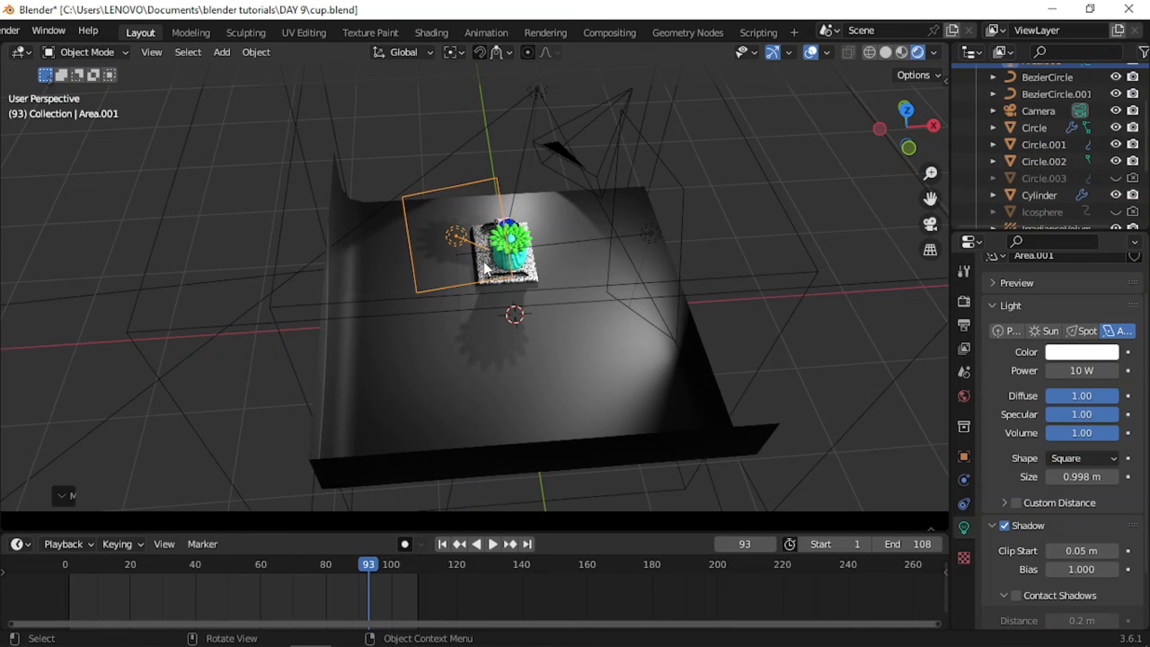
pyautogui.moveTo(465, 286); pyautogui.dragTo(582, 285)
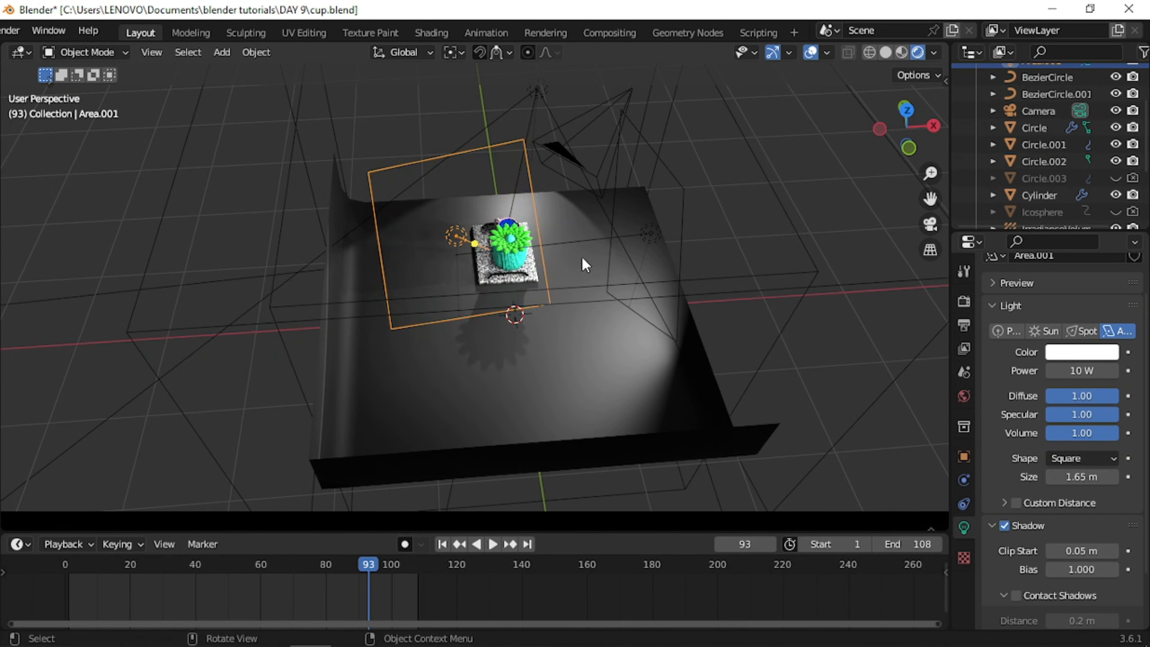
pyautogui.moveTo(584, 260); pyautogui.dragTo(543, 252, button='middle')
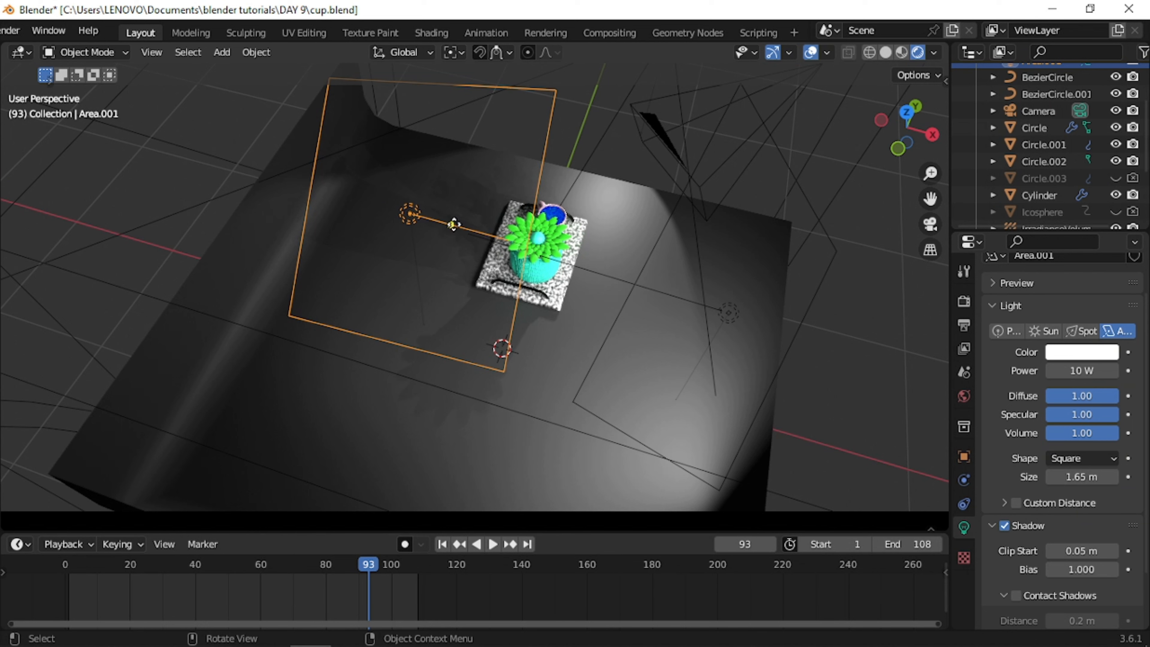
pyautogui.moveTo(507, 239); pyautogui.dragTo(522, 228)
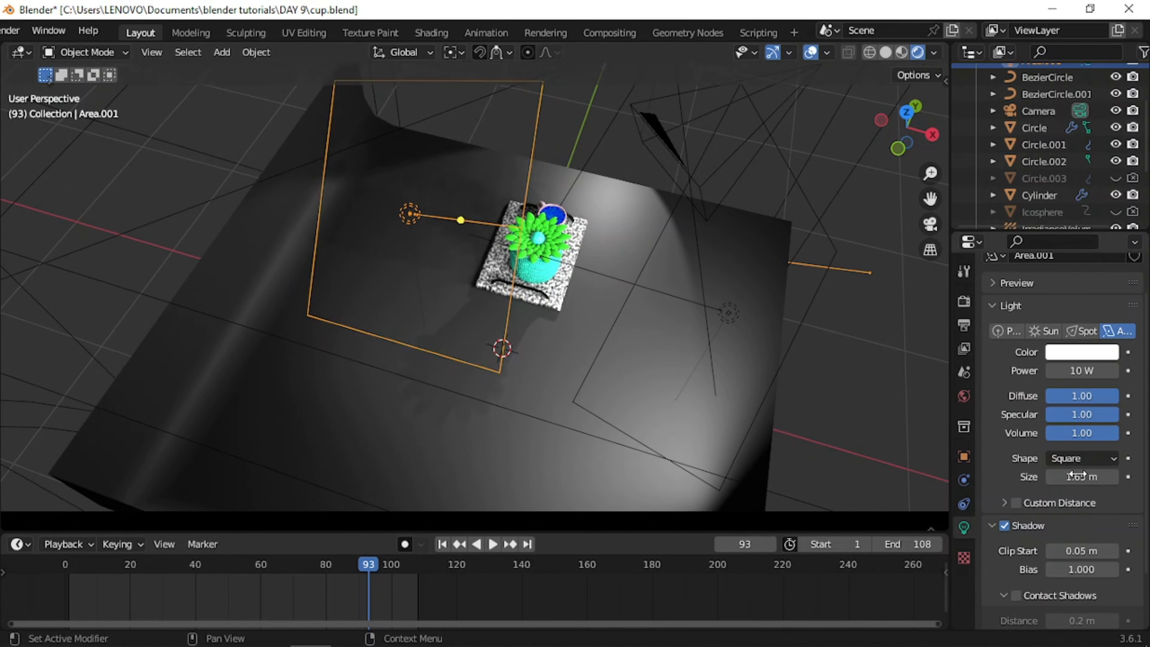
# Step: Enable contact shadows on the second area light and set its shadow bias to 0.3
pyautogui.click(1019, 596)
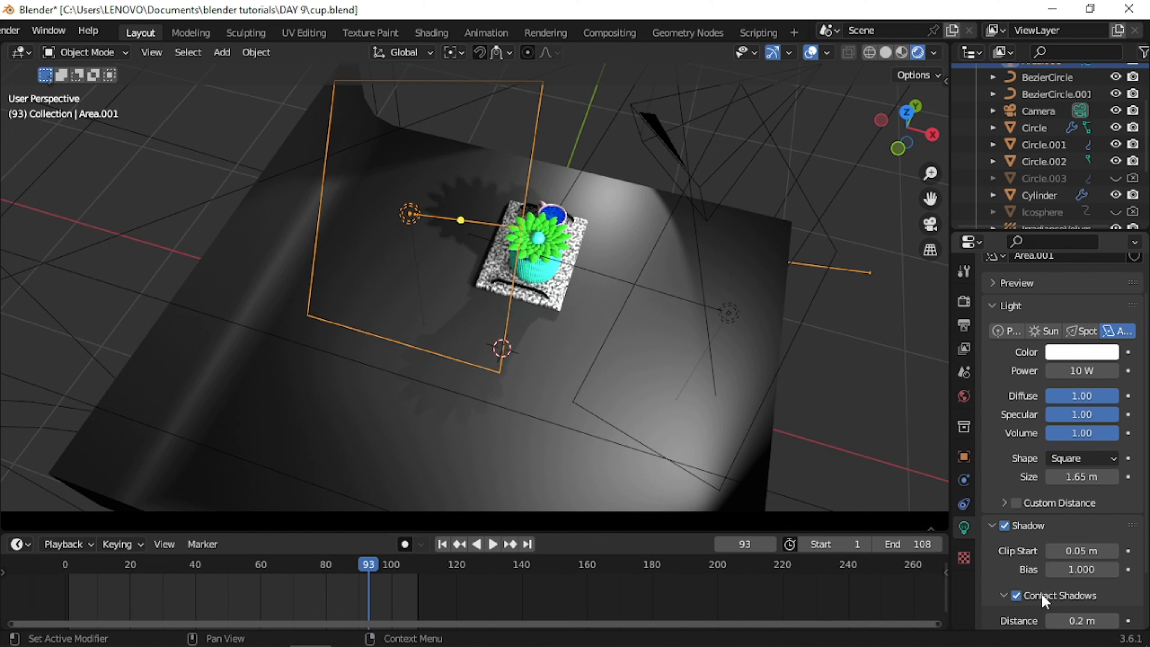
pyautogui.click(1071, 571)
pyautogui.write('.3')
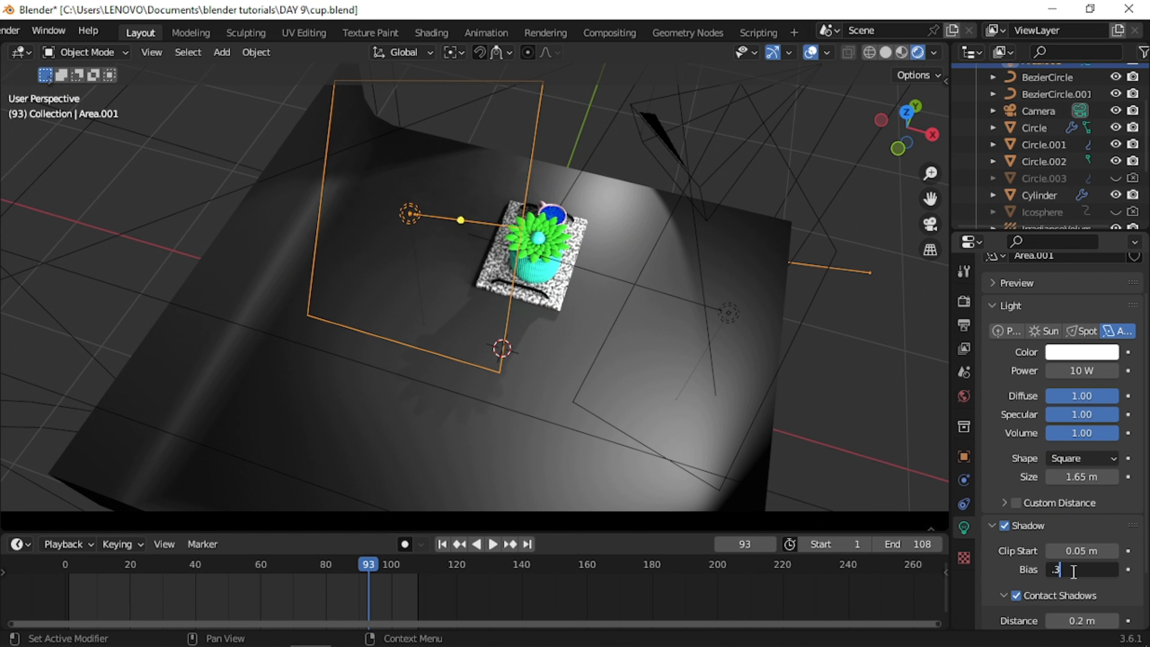
pyautogui.press('Return')
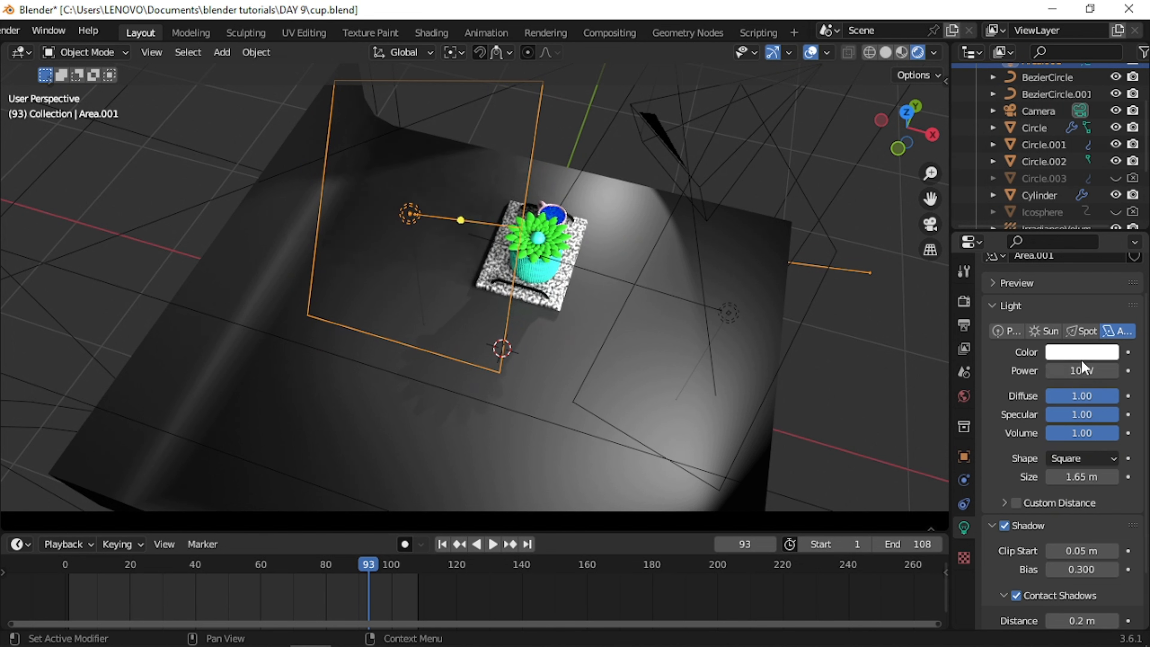
# Step: Set the second area light's power to 50 W
pyautogui.click(1080, 371)
pyautogui.write('50')
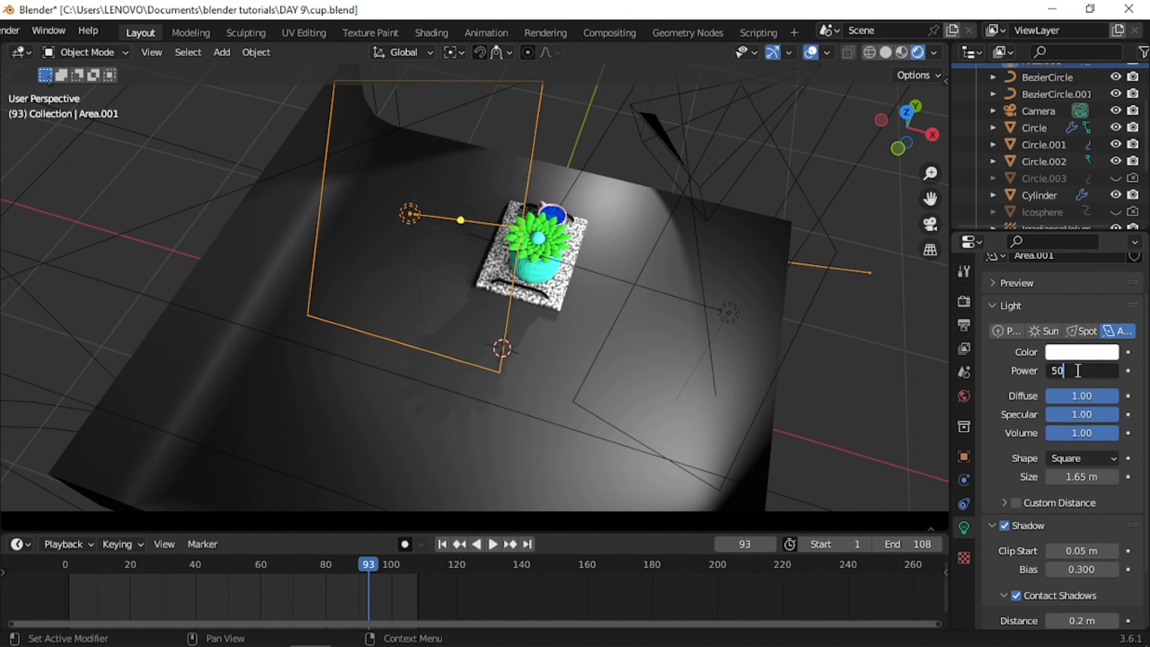
pyautogui.press('Return')
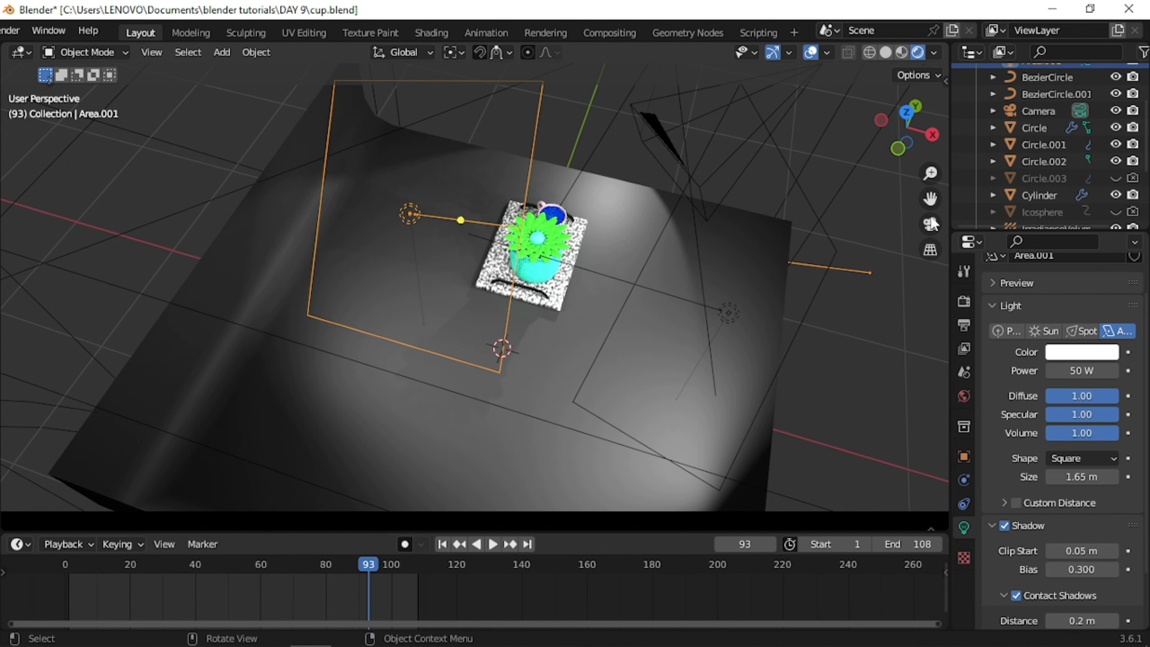
# Step: Check the lighting through the camera and set the second area light's power to 15 W
pyautogui.click(922, 223)
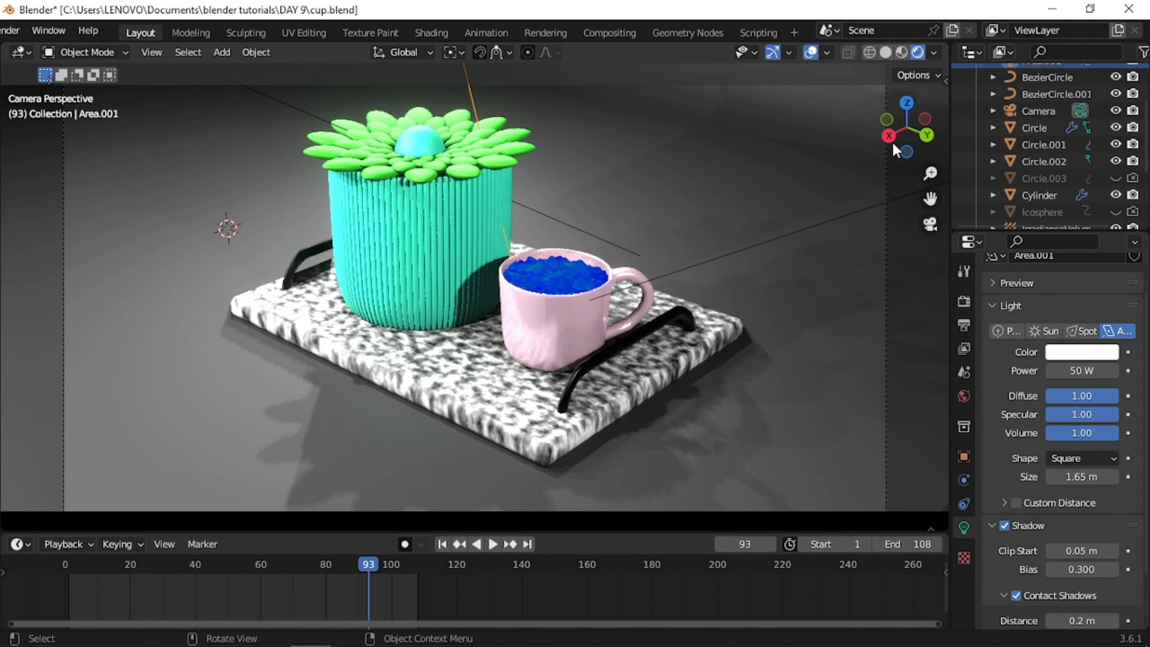
pyautogui.click(562, 274)
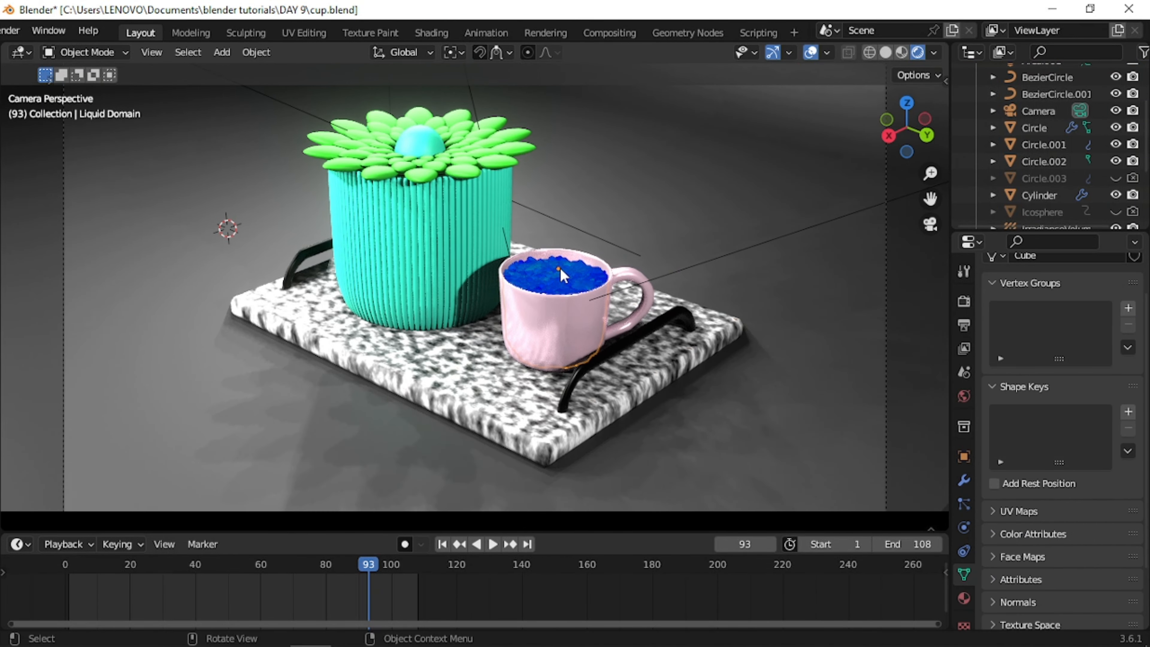
pyautogui.click(476, 110)
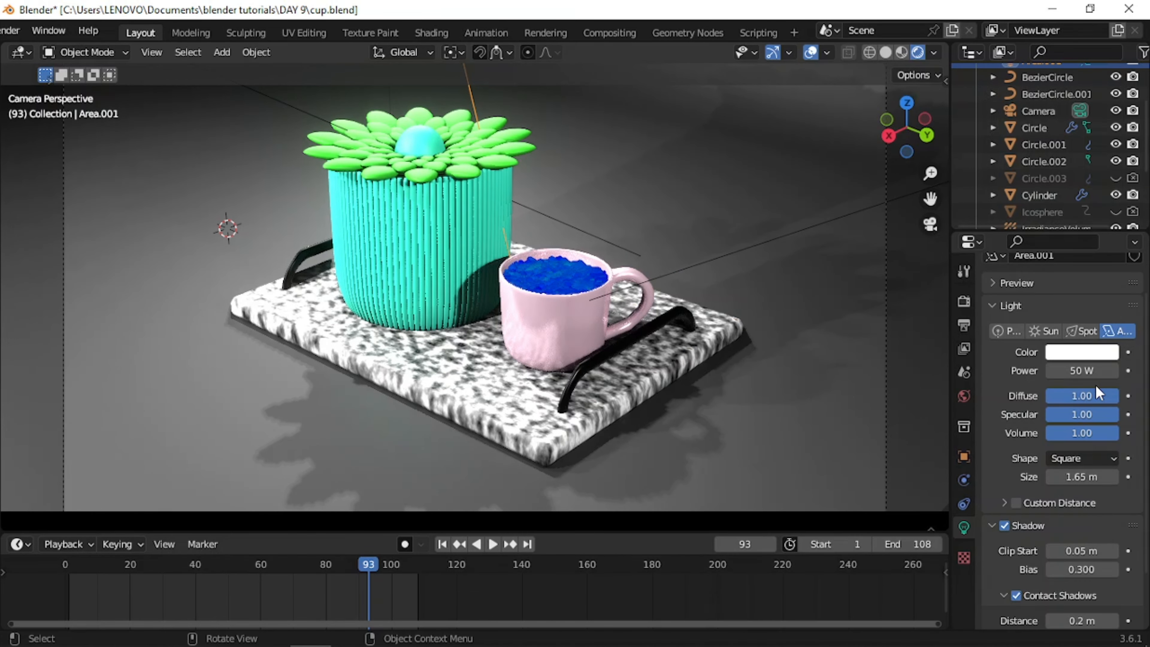
pyautogui.click(1089, 370)
pyautogui.write('15')
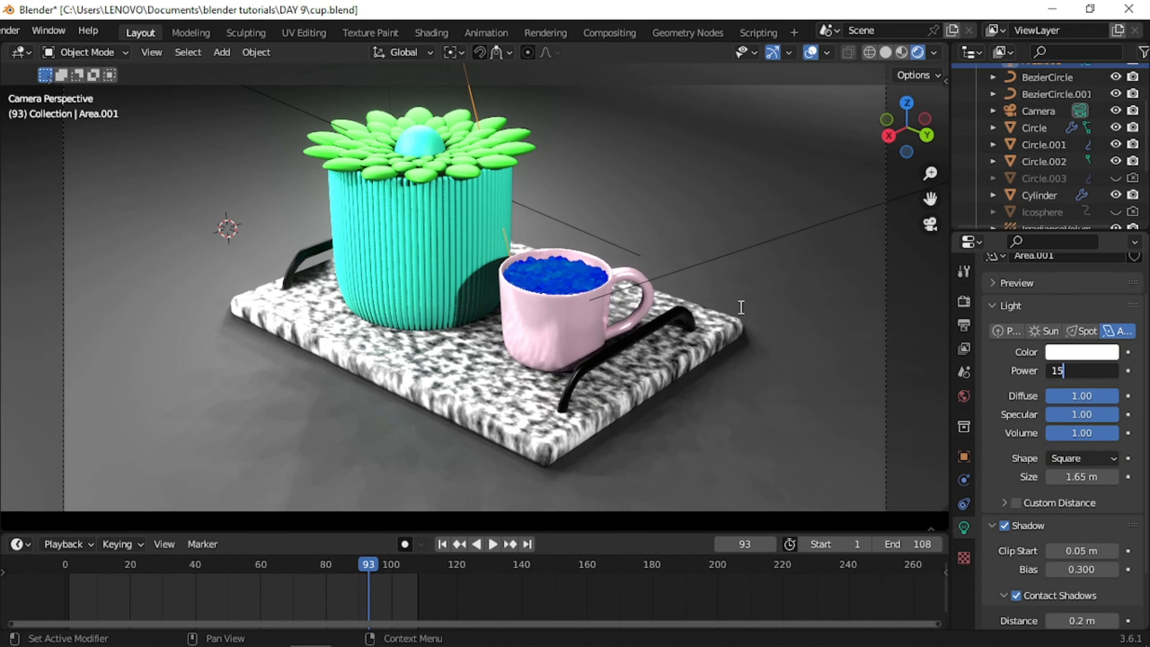
pyautogui.press('Return')
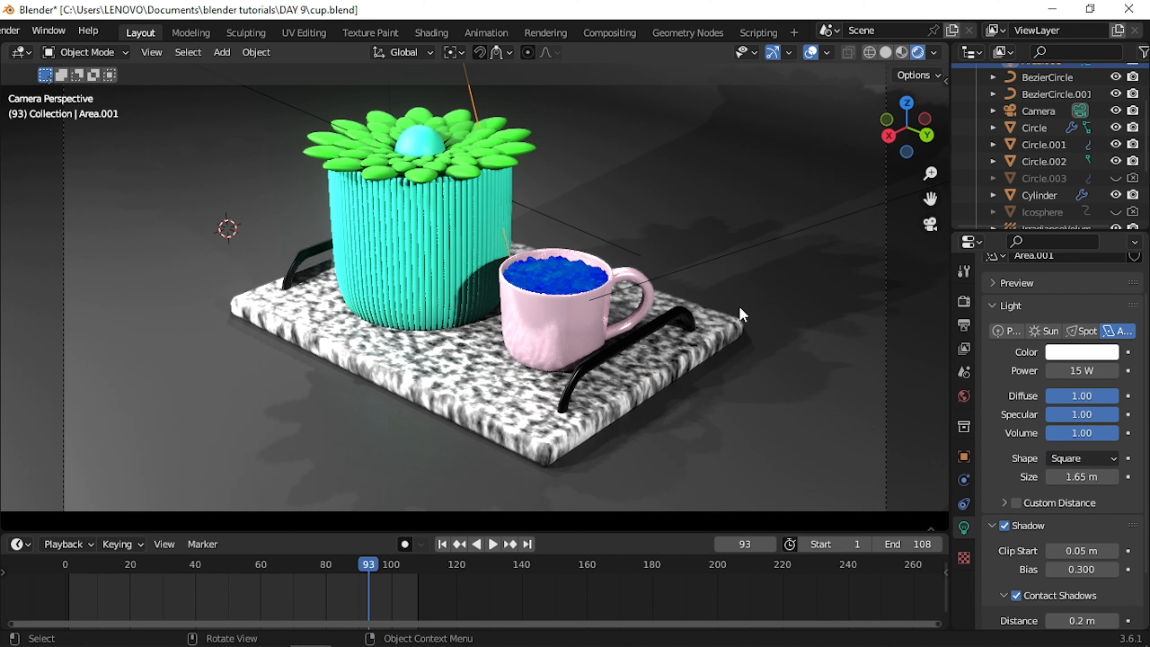
# Step: Select the 100 W area light and re-aim it at the tray between the plant pot and the cup
pyautogui.click(314, 114)
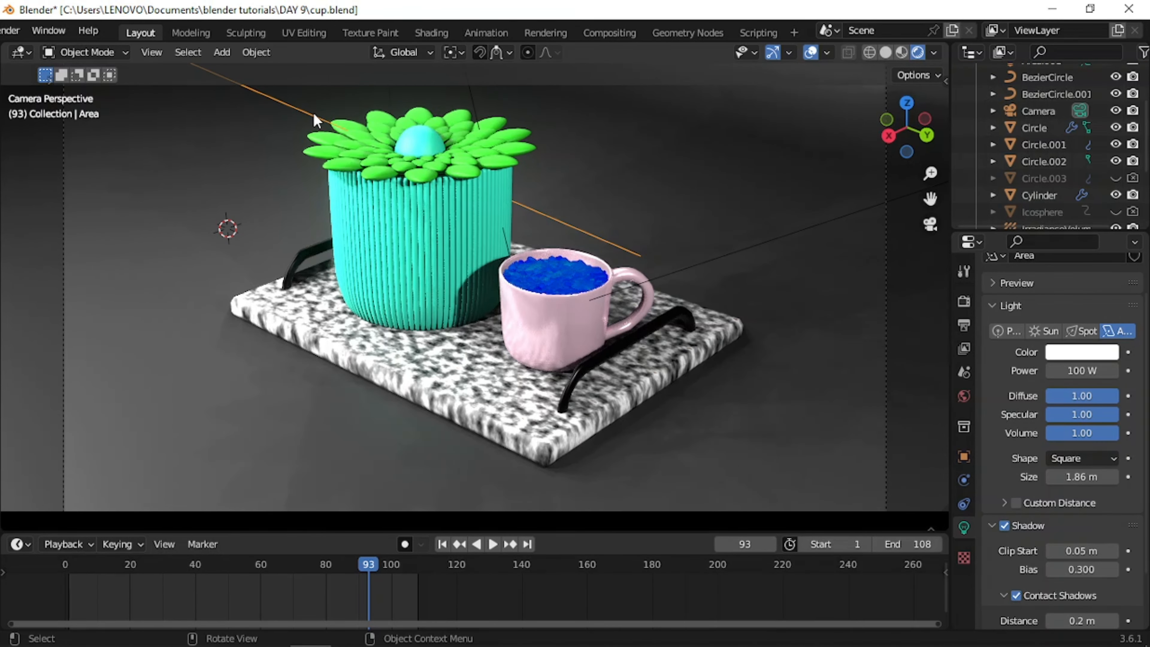
pyautogui.scroll(-2, 307, 127)
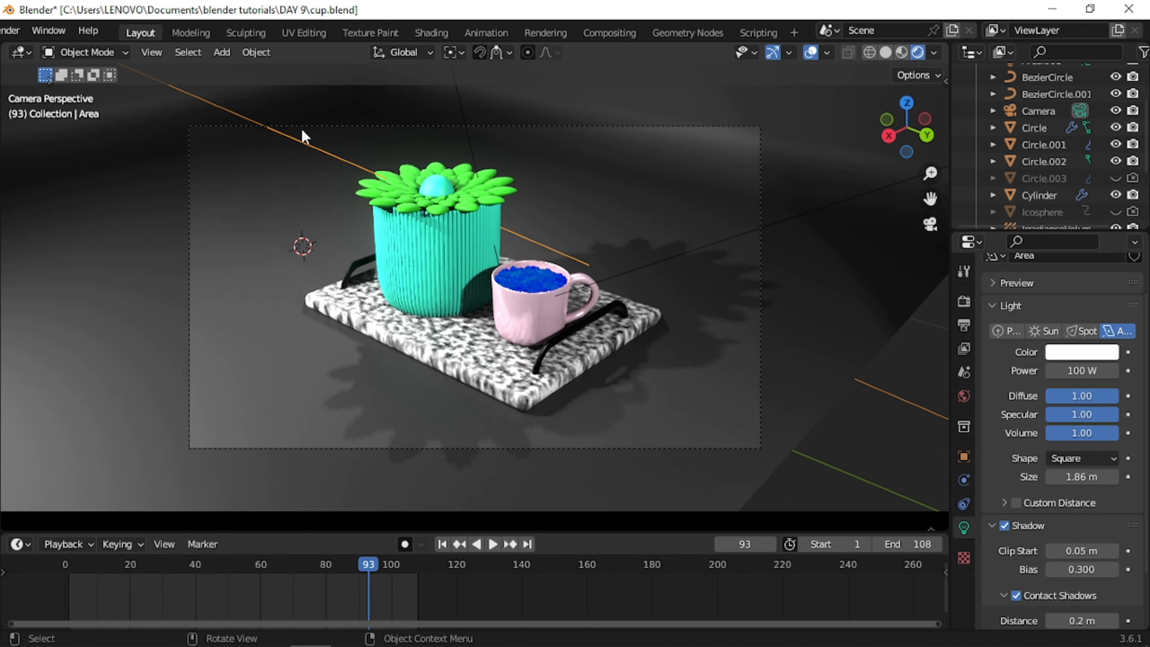
pyautogui.scroll(-3, 304, 136)
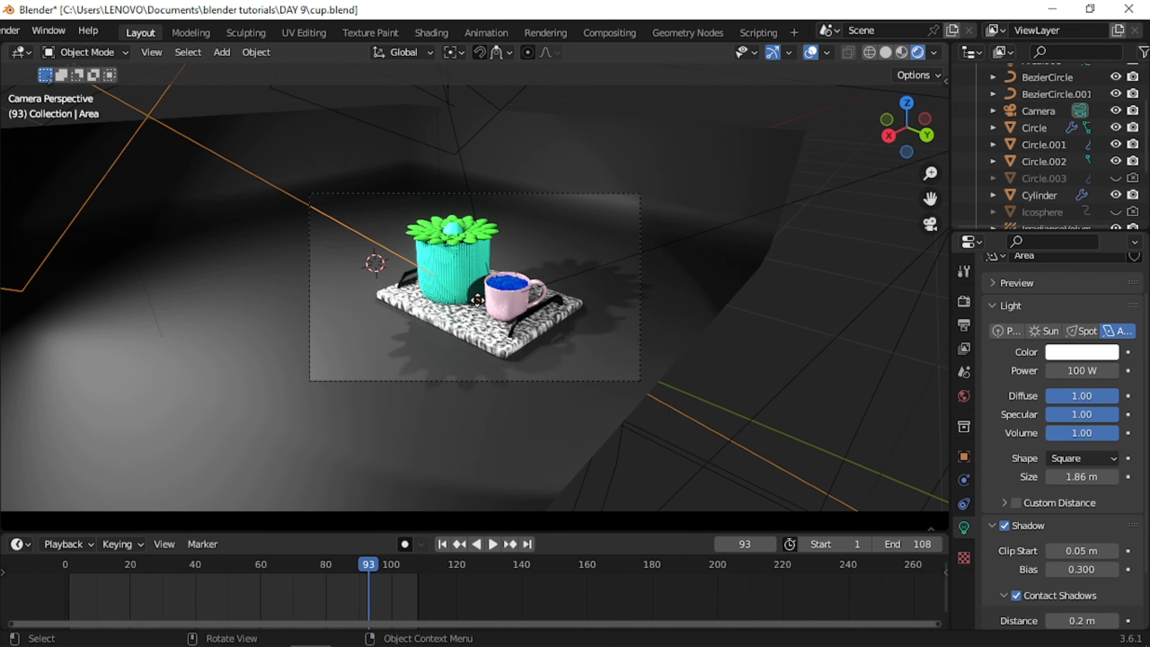
pyautogui.moveTo(479, 303); pyautogui.dragTo(480, 304)
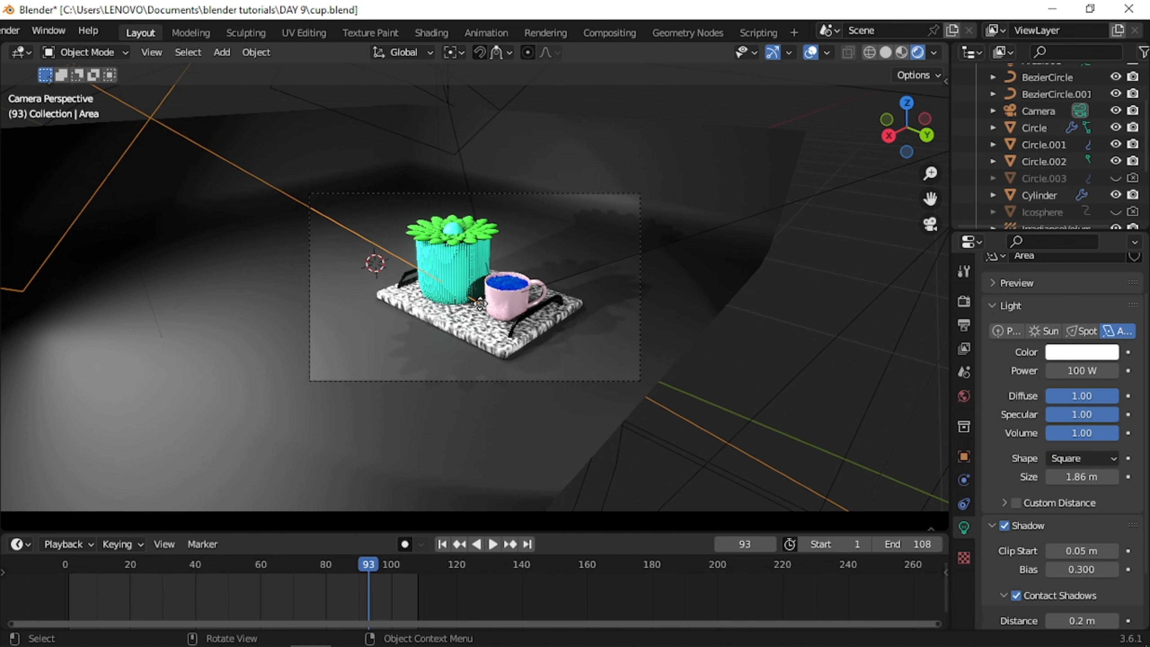
# Step: Select the 15 W area light, re-aim it at the cup, and check the lighting in the camera frame
pyautogui.click(453, 127)
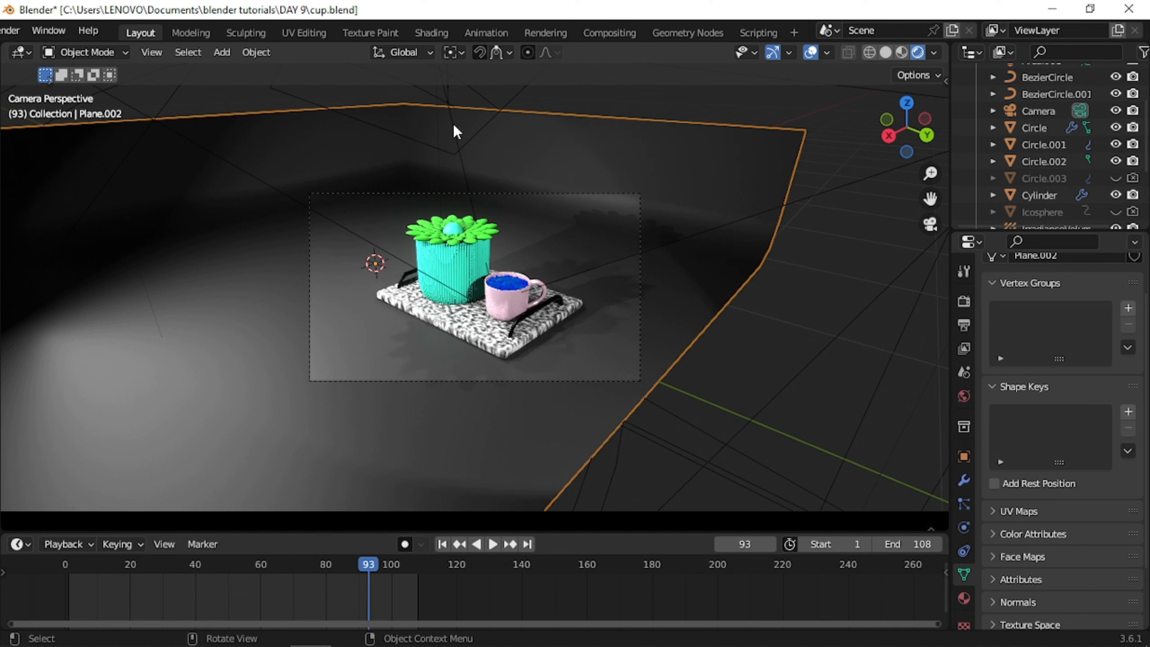
pyautogui.click(454, 126)
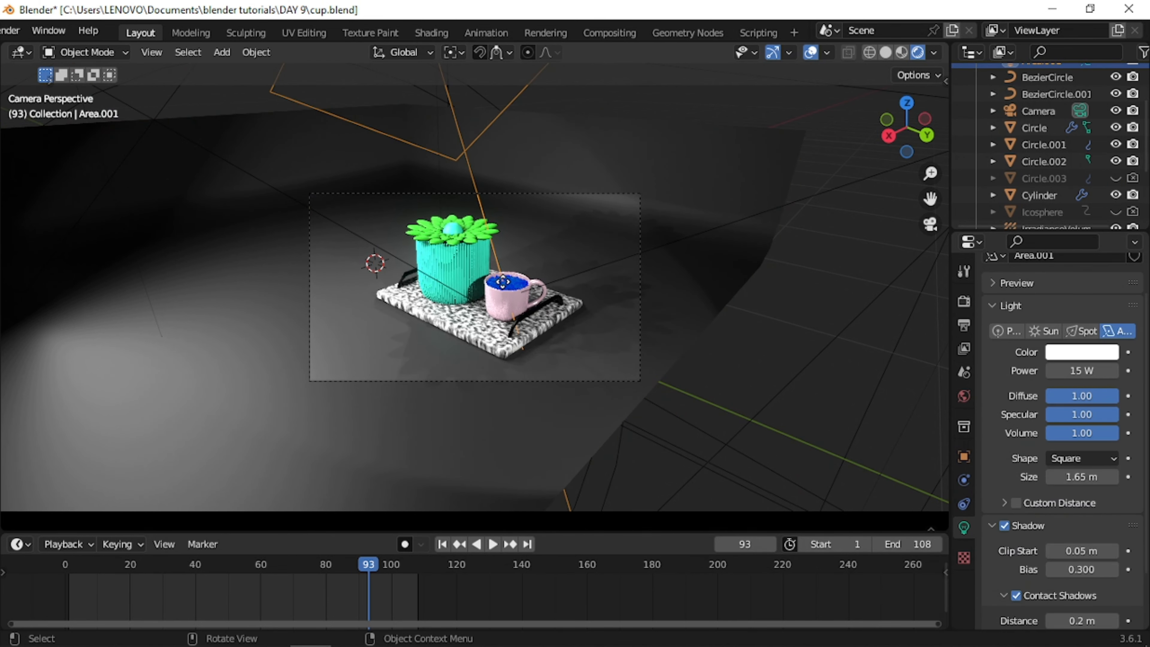
pyautogui.scroll(5, 502, 282)
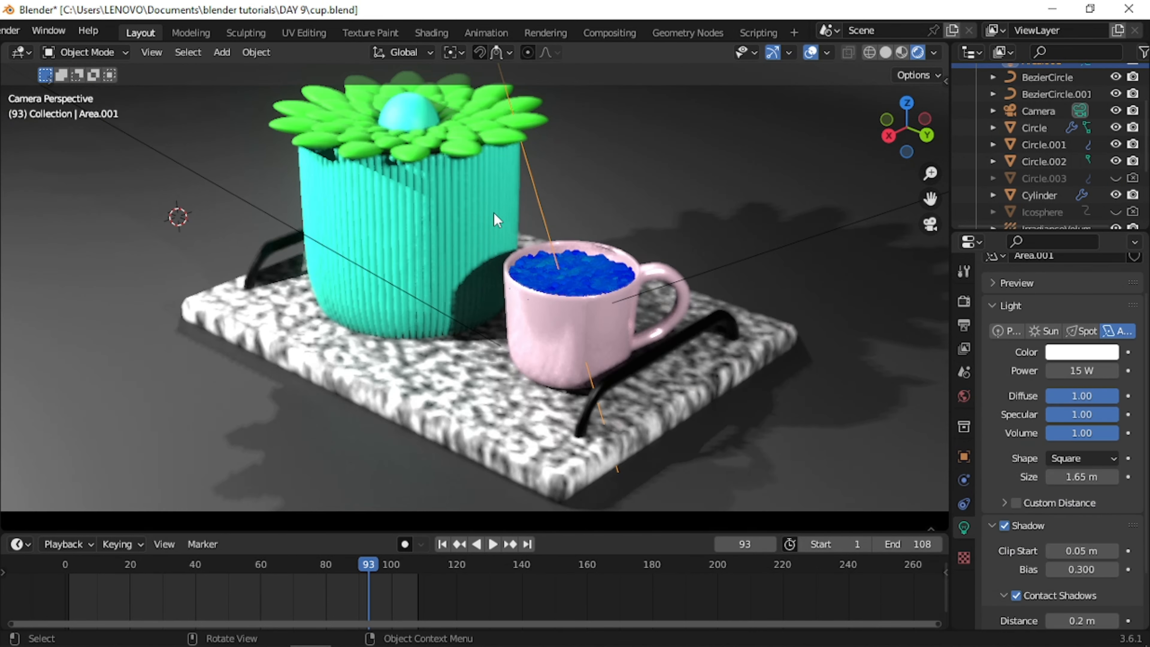
pyautogui.scroll(-2, 496, 220)
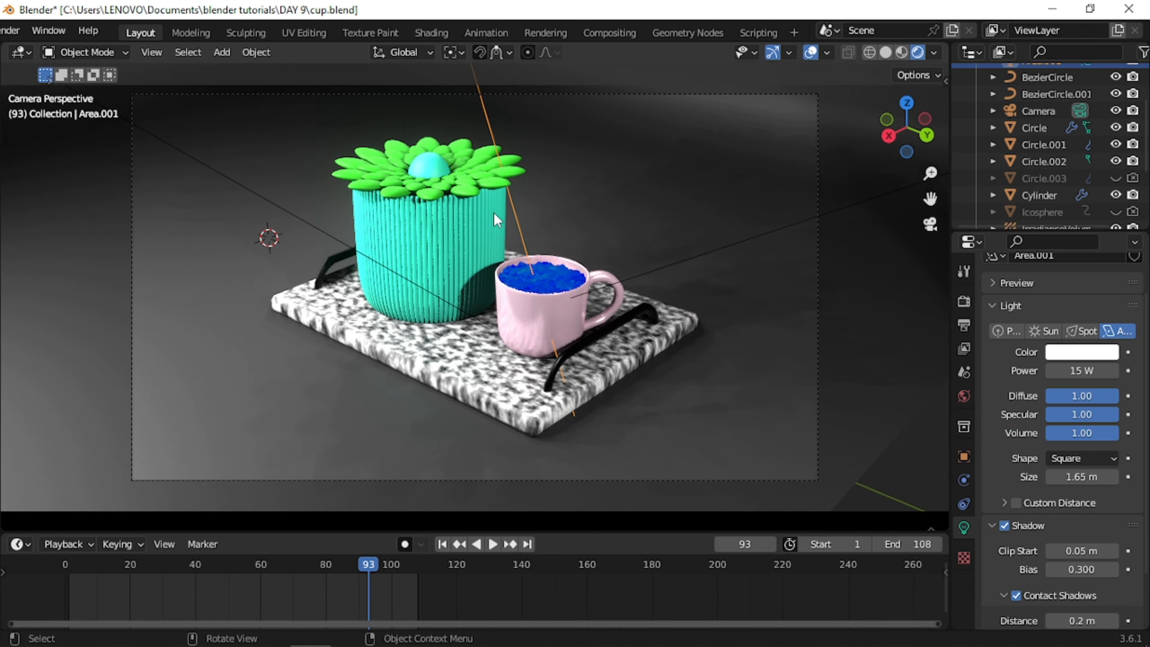